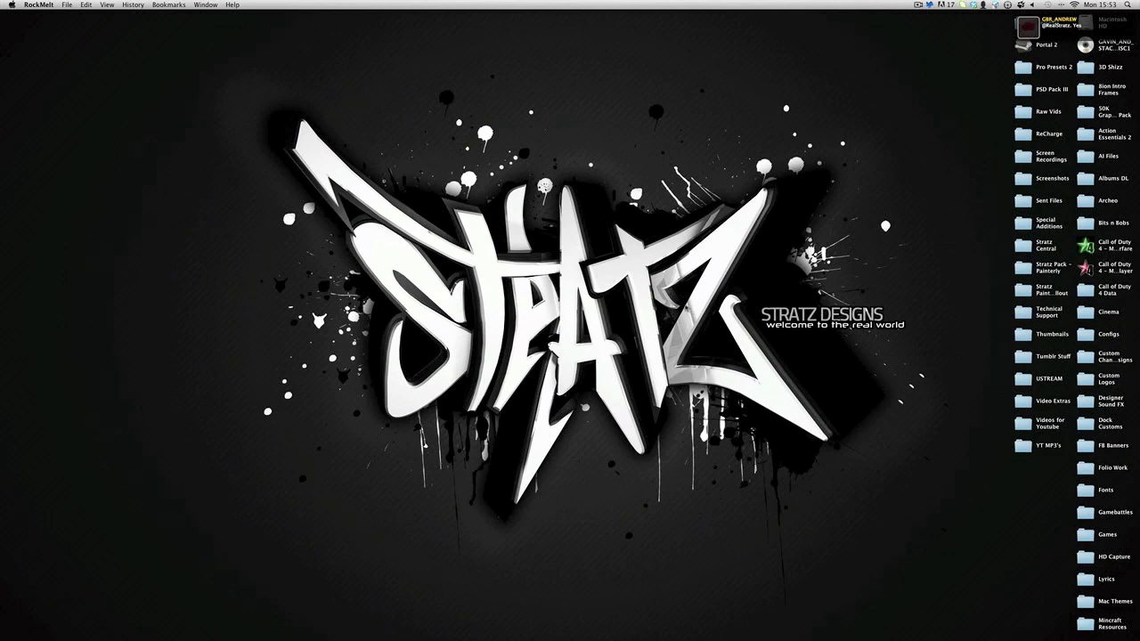
Bring up the YouTube channel page in the browser and switch to Photoshop
{"action": "mouse_move", "coordinate": [542, 613]}
{"action": "left_click", "coordinate": [502, 611]}
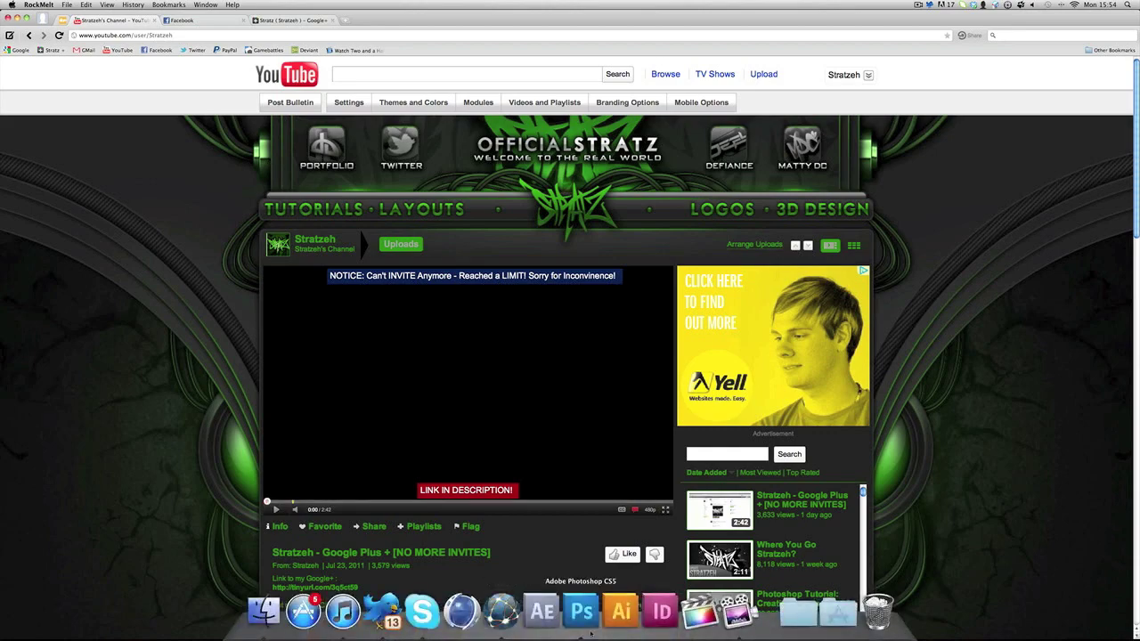
{"action": "left_click", "coordinate": [557, 613]}
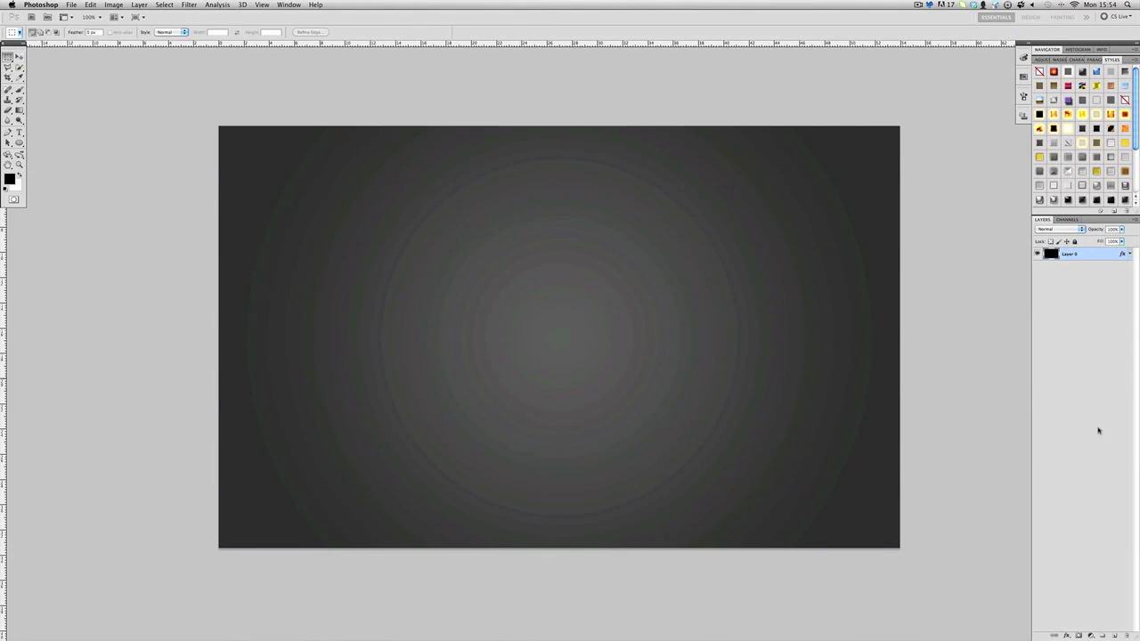
On a new layer, paint a tall rectangular selection near the canvas centre solid black with the Brush and deselect it
{"action": "left_click", "coordinate": [1115, 636]}
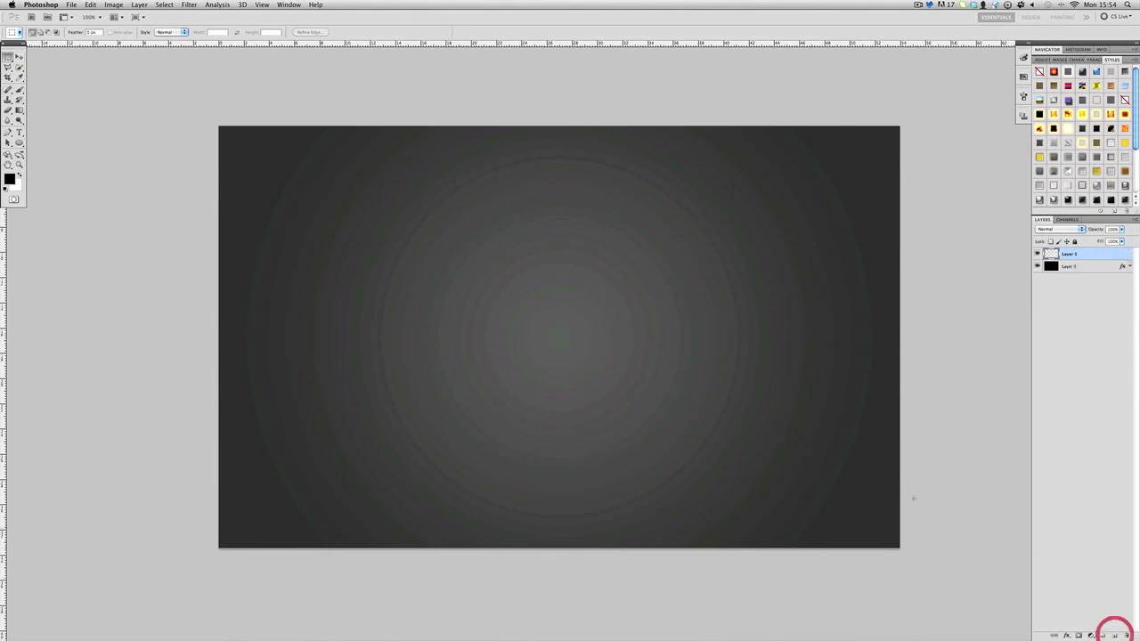
{"action": "left_click_drag", "start_coordinate": [503, 248], "coordinate": [582, 379]}
{"action": "left_click", "coordinate": [19, 89]}
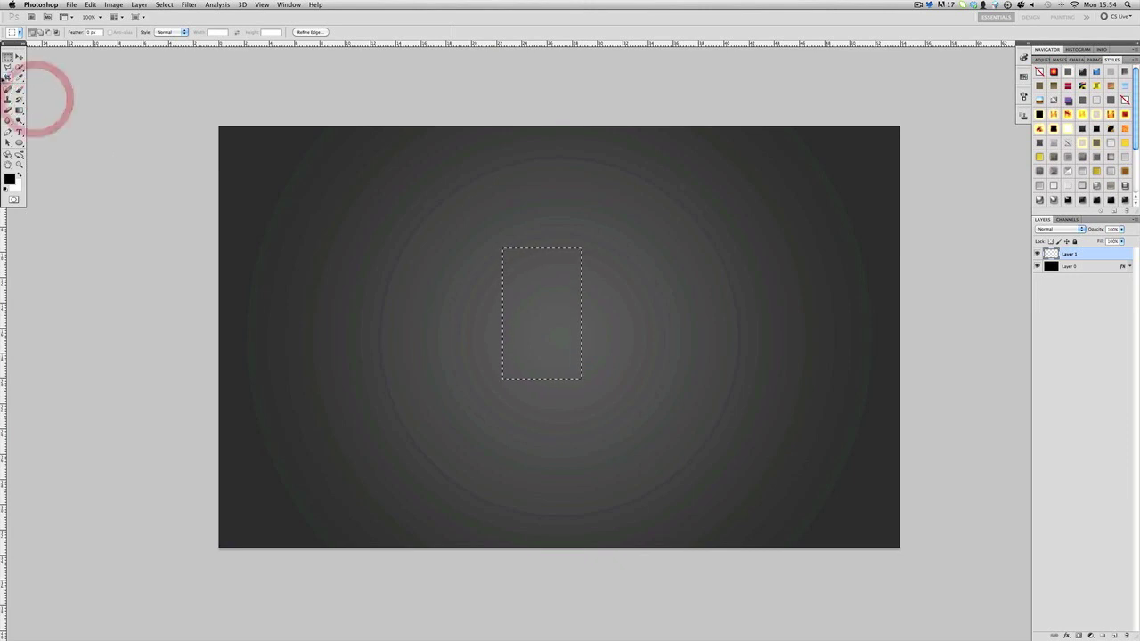
{"action": "left_click_drag", "start_coordinate": [570, 258], "coordinate": [575, 374]}
{"action": "mouse_move", "coordinate": [437, 290]}
{"action": "left_mouse_down"}
{"action": "mouse_move", "coordinate": [514, 263]}
{"action": "mouse_move", "coordinate": [575, 276]}
{"action": "mouse_move", "coordinate": [691, 372]}
{"action": "mouse_move", "coordinate": [720, 308]}
{"action": "left_mouse_up"}
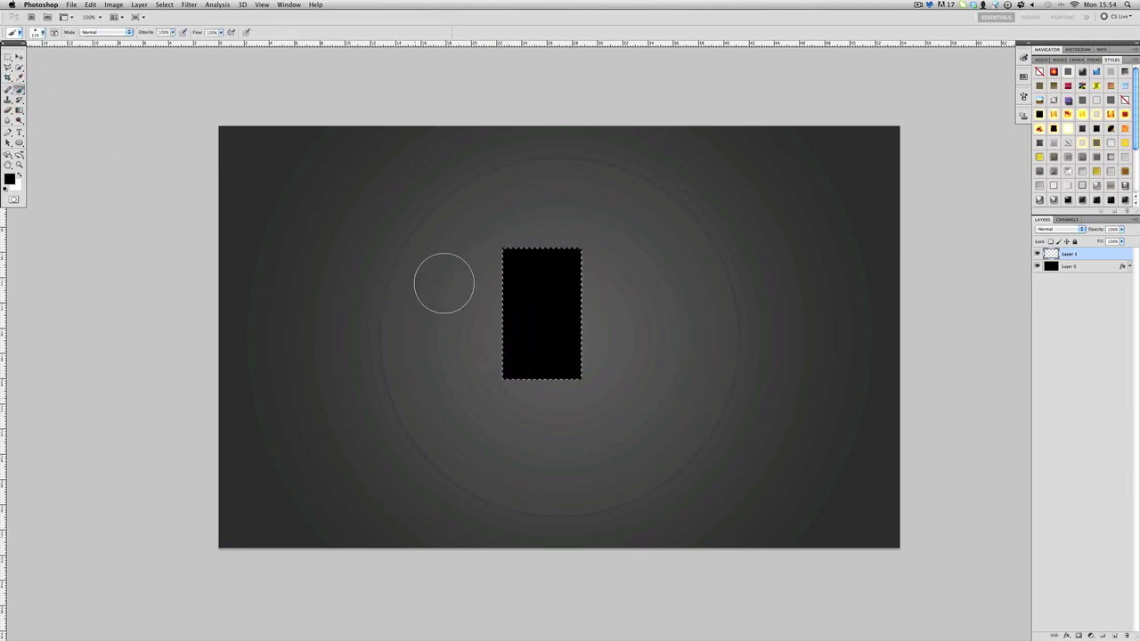
{"action": "left_click", "coordinate": [19, 56]}
{"action": "key", "text": "ctrl+d"}
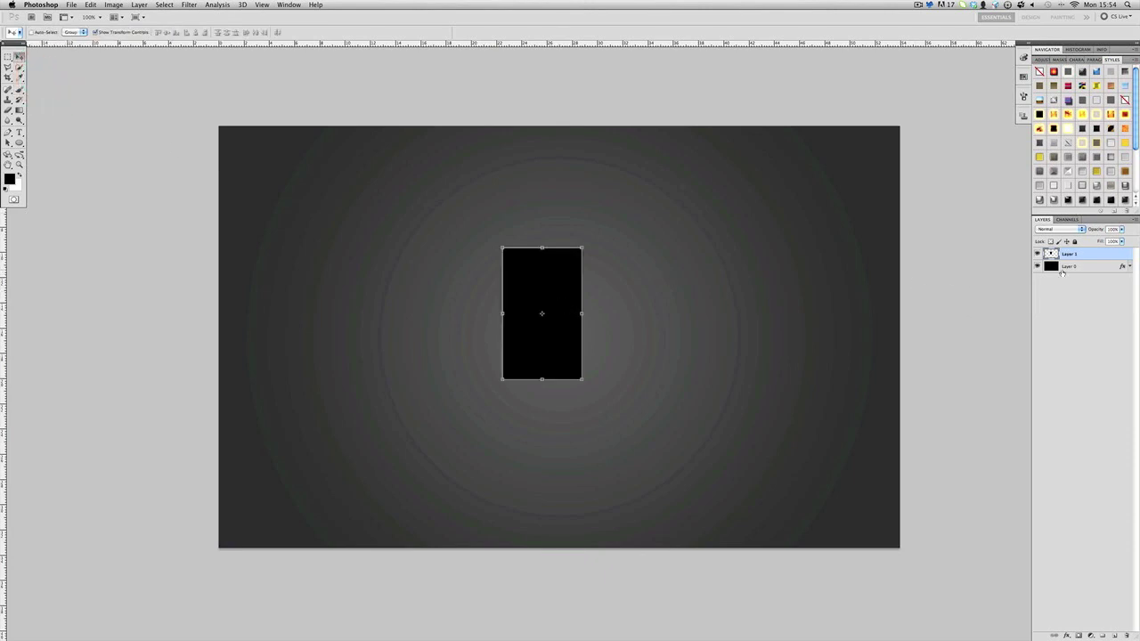
{"action": "left_click", "coordinate": [1091, 267]}
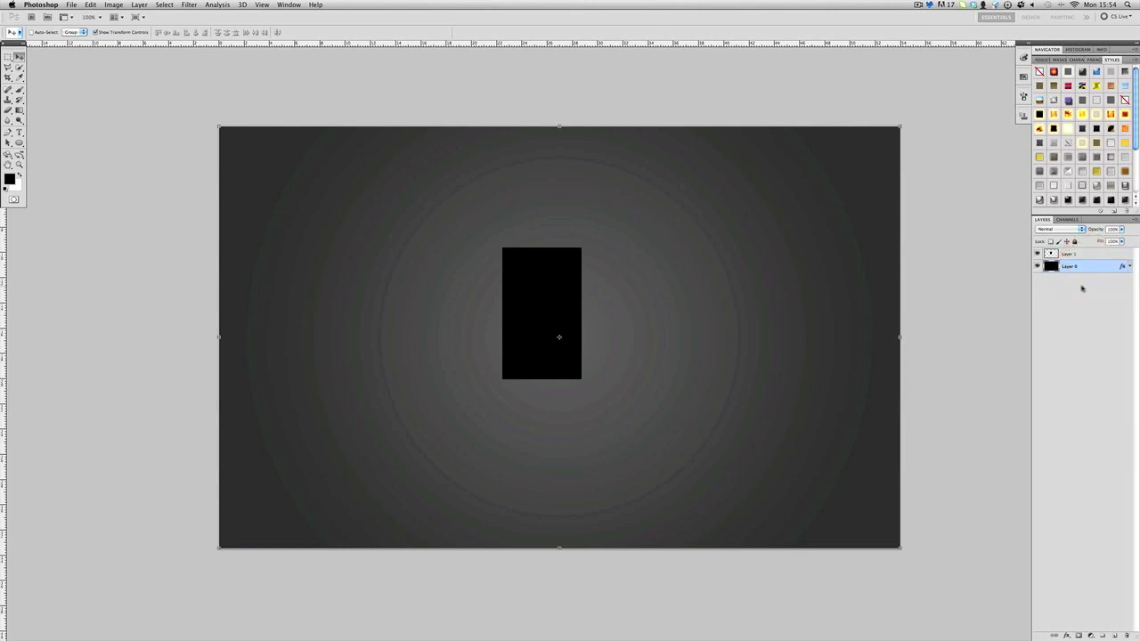
{"action": "left_click", "coordinate": [1083, 284]}
{"action": "left_click", "coordinate": [1082, 268]}
{"action": "left_click", "coordinate": [1113, 305]}
{"action": "left_click", "coordinate": [1103, 269]}
{"action": "left_click_drag", "start_coordinate": [937, 198], "coordinate": [754, 216]}
{"action": "key", "text": "super+z"}
Load the background layer's outline as a selection, centre the black rectangle's layer within it horizontally and vertically, and deselect
{"action": "left_click", "coordinate": [1052, 267], "text": "super"}
{"action": "left_click", "coordinate": [1099, 254]}
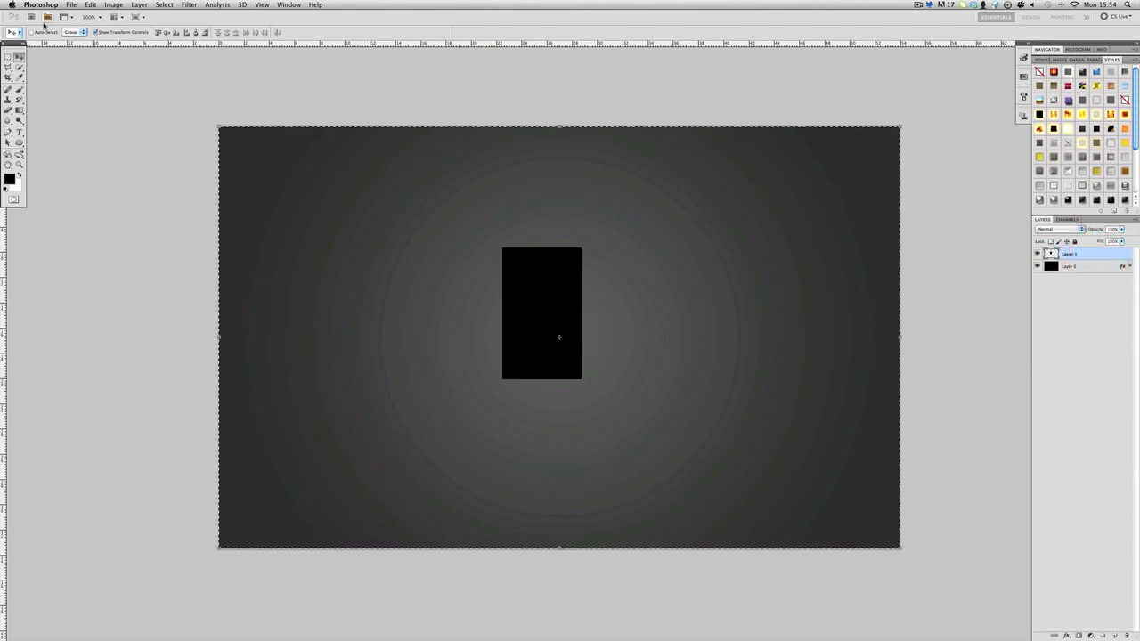
{"action": "left_click", "coordinate": [196, 33]}
{"action": "left_click", "coordinate": [165, 33]}
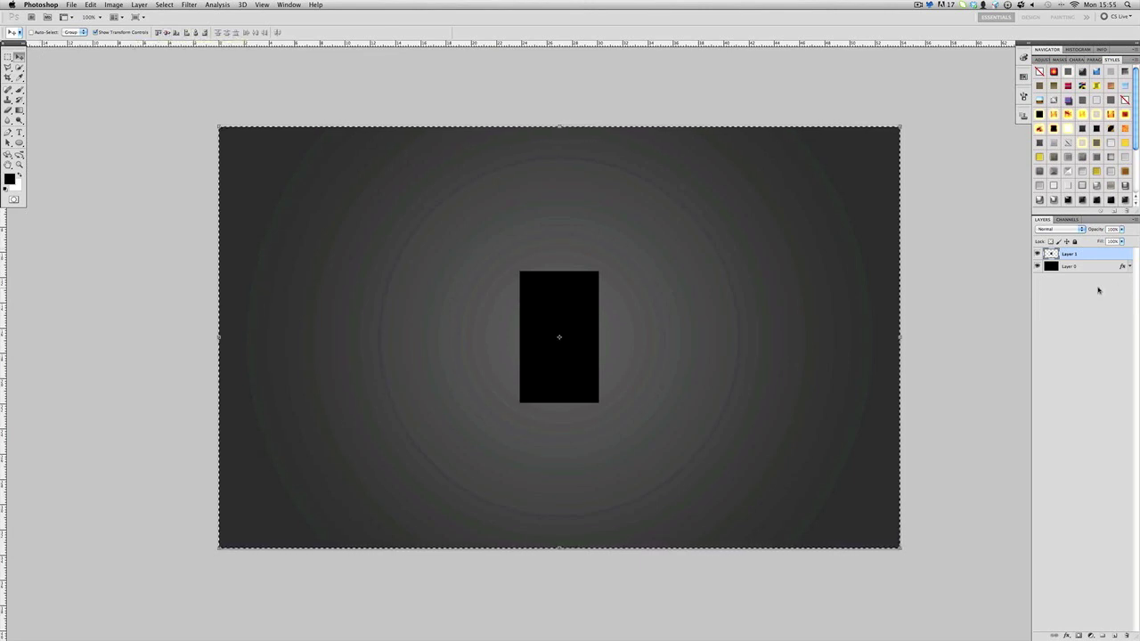
{"action": "key", "text": "super+d"}
{"action": "left_click", "coordinate": [1056, 359]}
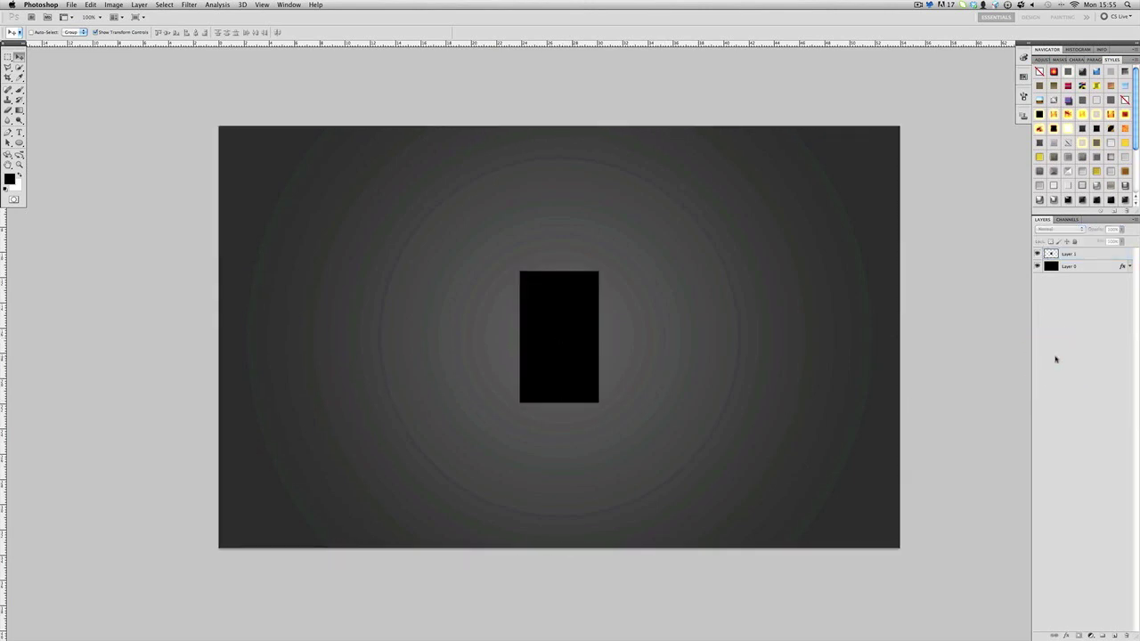
Add a linear black-to-white Gradient Overlay to the rectangle layer and move the gradient's white stop to location 50%
{"action": "left_click", "coordinate": [1080, 255]}
{"action": "left_click", "coordinate": [1067, 635]}
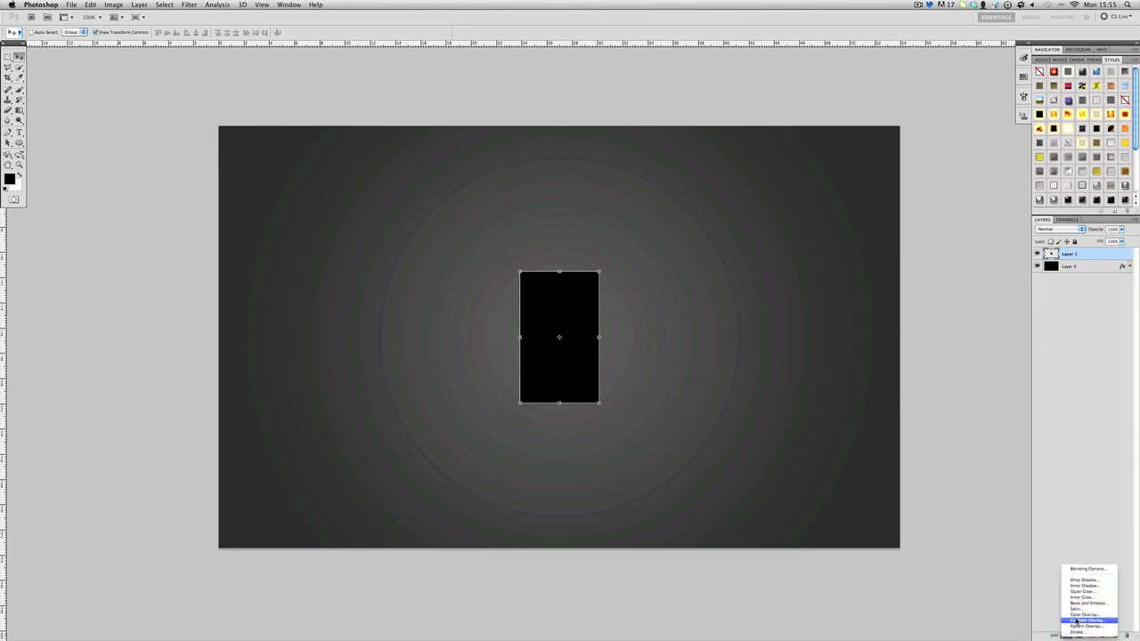
{"action": "left_click", "coordinate": [1075, 622]}
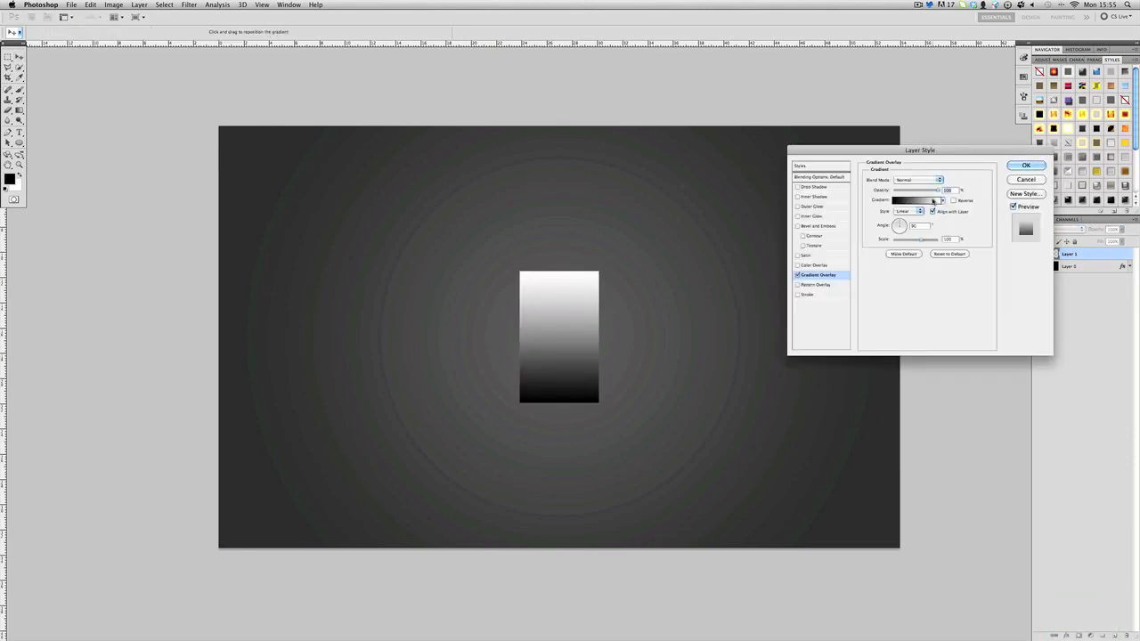
{"action": "left_click", "coordinate": [930, 200]}
{"action": "left_click_drag", "start_coordinate": [718, 362], "coordinate": [692, 361]}
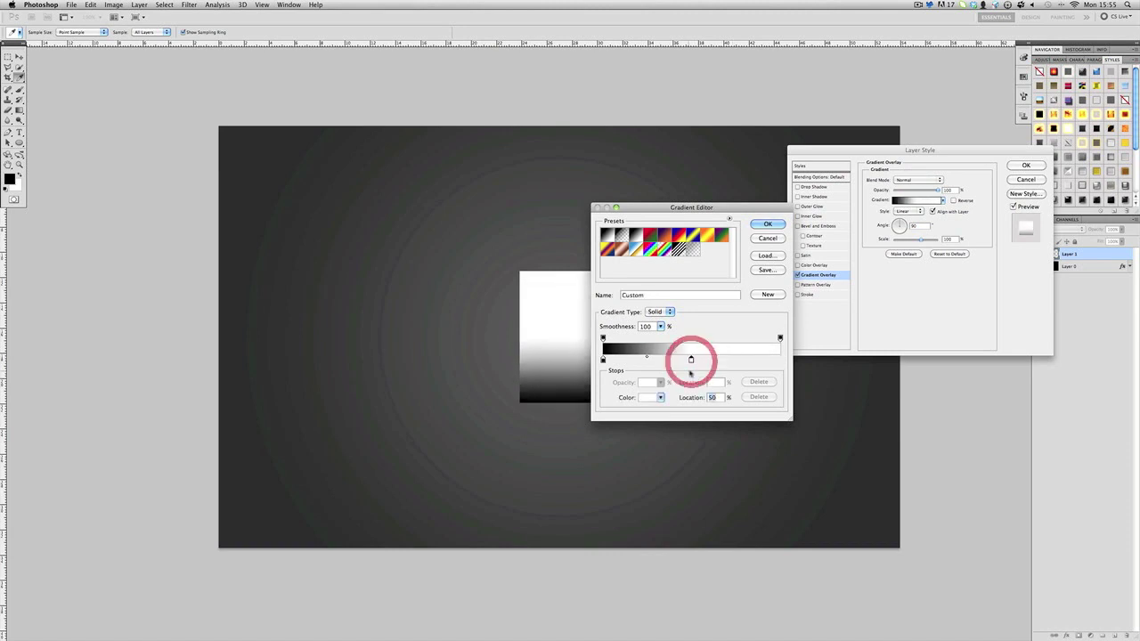
Add a black colour stop at location 100% of the overlay gradient
{"action": "left_click", "coordinate": [781, 360]}
{"action": "left_click", "coordinate": [642, 399]}
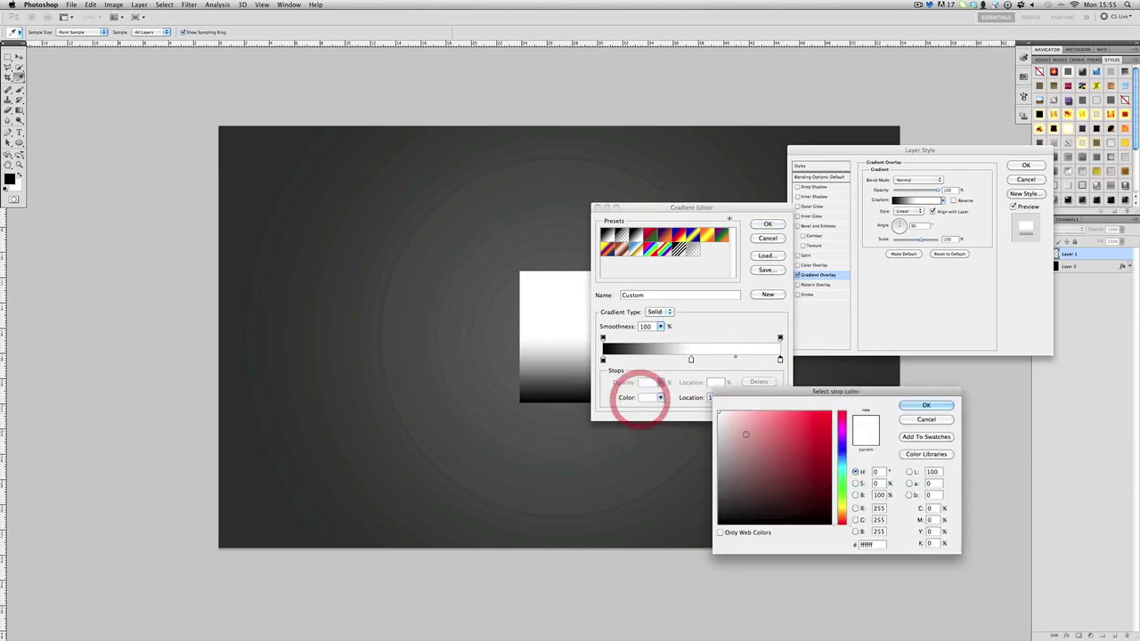
{"action": "left_click", "coordinate": [642, 600]}
{"action": "left_click", "coordinate": [931, 406]}
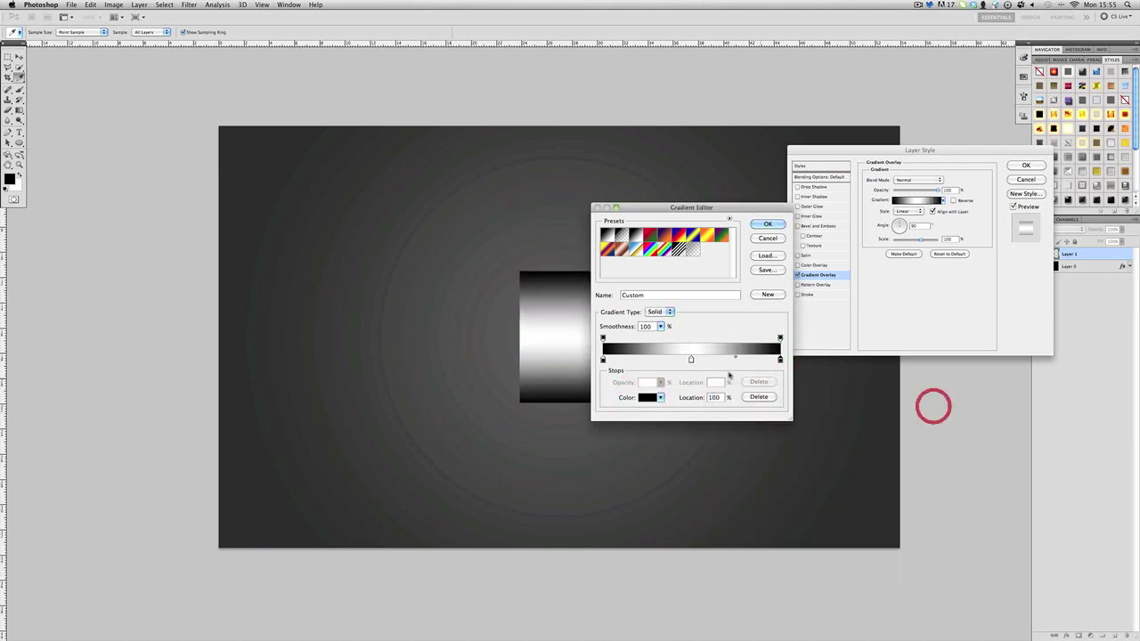
Add a grey #5d5d5d colour stop at location 25% and accept the gradient and the layer style
{"action": "left_click", "coordinate": [645, 360]}
{"action": "double_click", "coordinate": [714, 395]}
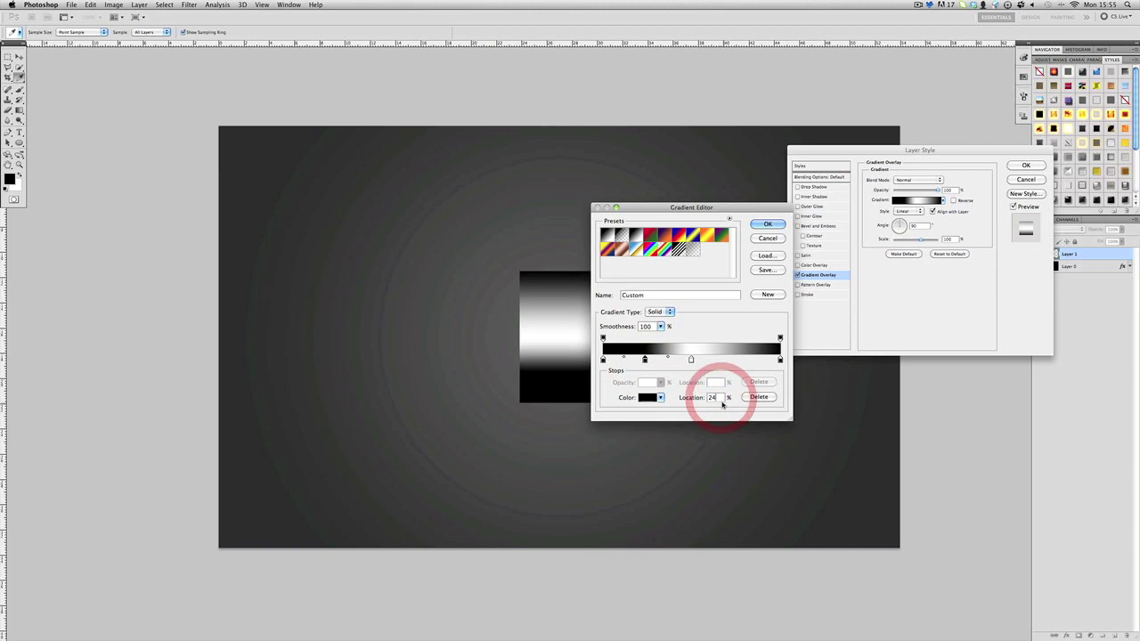
{"action": "key", "text": "Up"}
{"action": "left_click", "coordinate": [644, 398]}
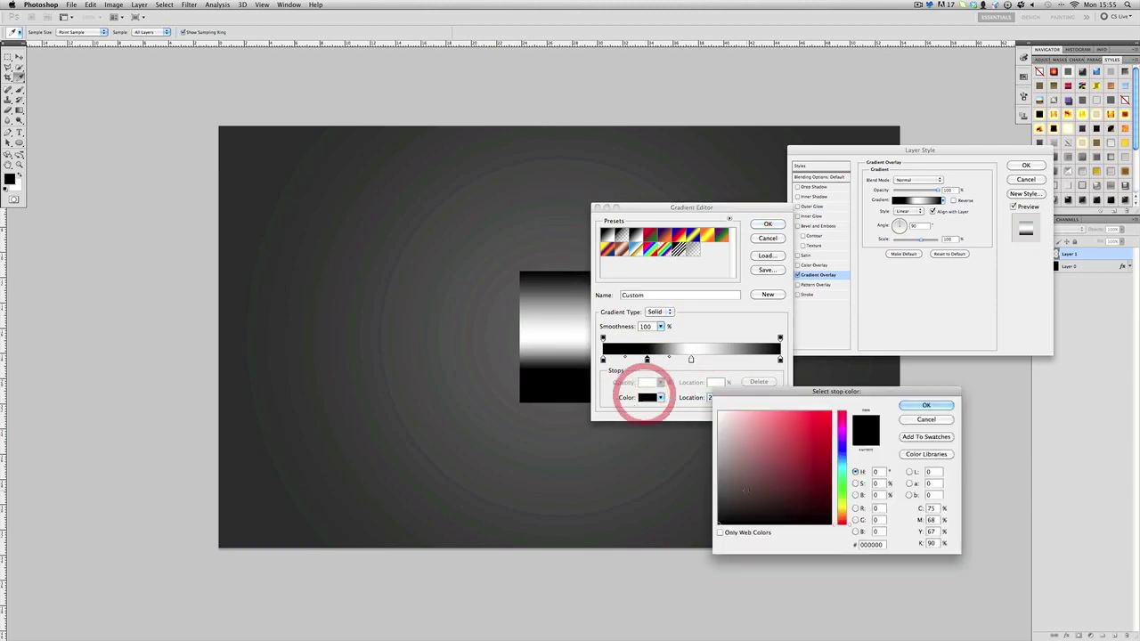
{"action": "left_click", "coordinate": [628, 481]}
{"action": "left_click", "coordinate": [674, 483]}
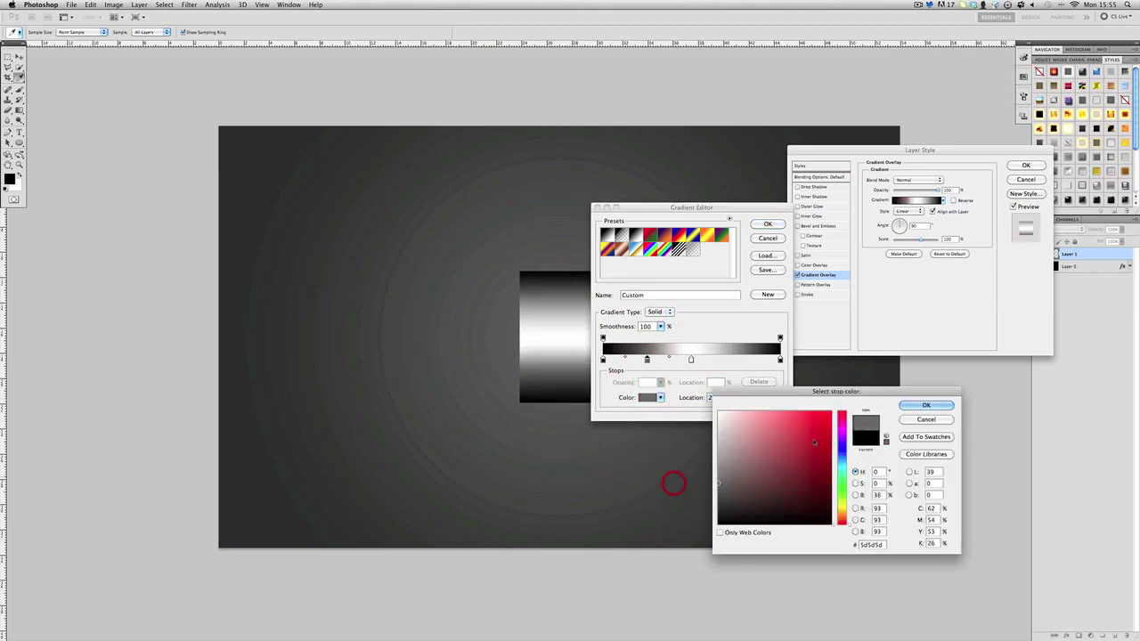
{"action": "left_click", "coordinate": [914, 405]}
{"action": "left_click", "coordinate": [768, 224]}
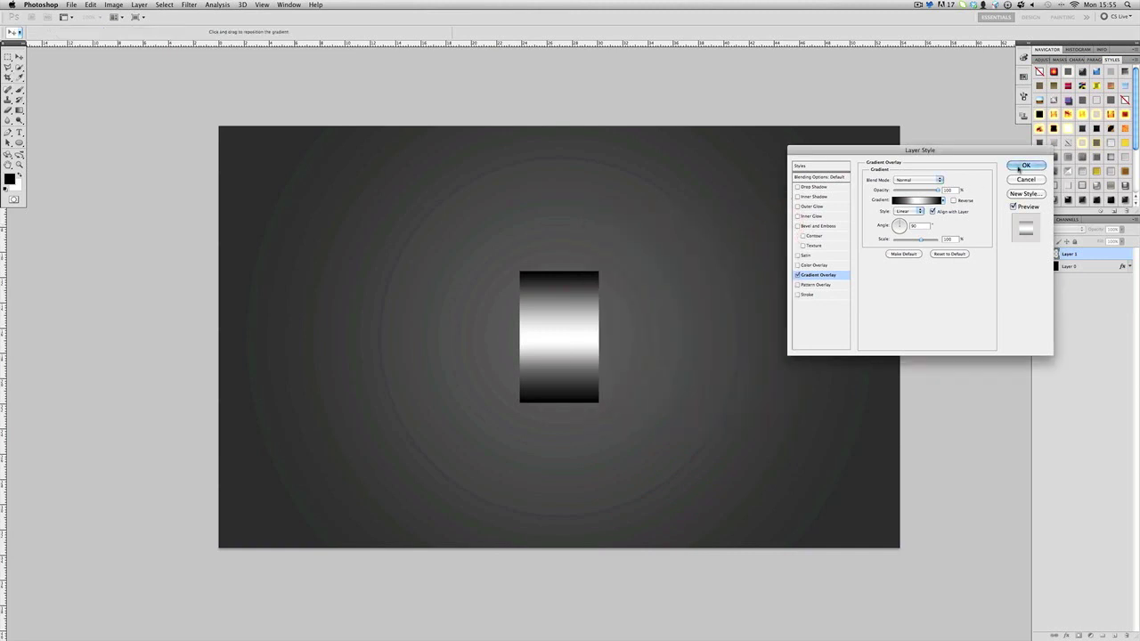
{"action": "left_click", "coordinate": [1022, 166]}
Create a new empty layer and merge it with the gradient rectangle layer to flatten its layer style
{"action": "left_click", "coordinate": [1129, 254]}
{"action": "left_click", "coordinate": [1113, 634]}
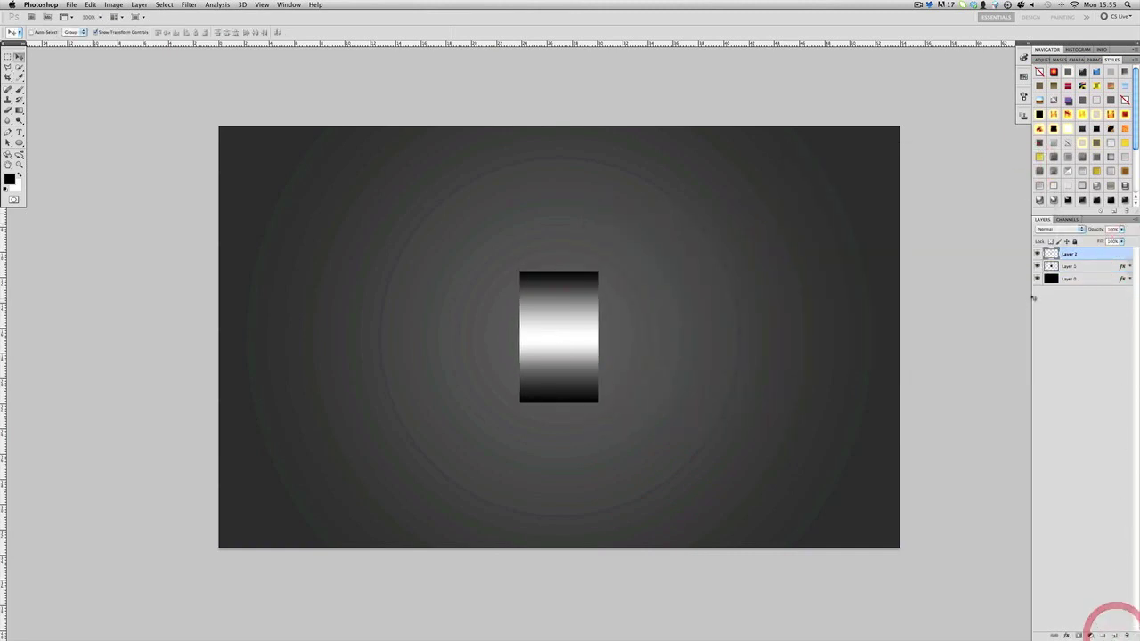
{"action": "left_click", "coordinate": [1067, 268], "text": "shift"}
{"action": "left_click", "coordinate": [1069, 253]}
{"action": "left_click", "coordinate": [1088, 266], "text": "shift"}
{"action": "left_click", "coordinate": [1087, 254]}
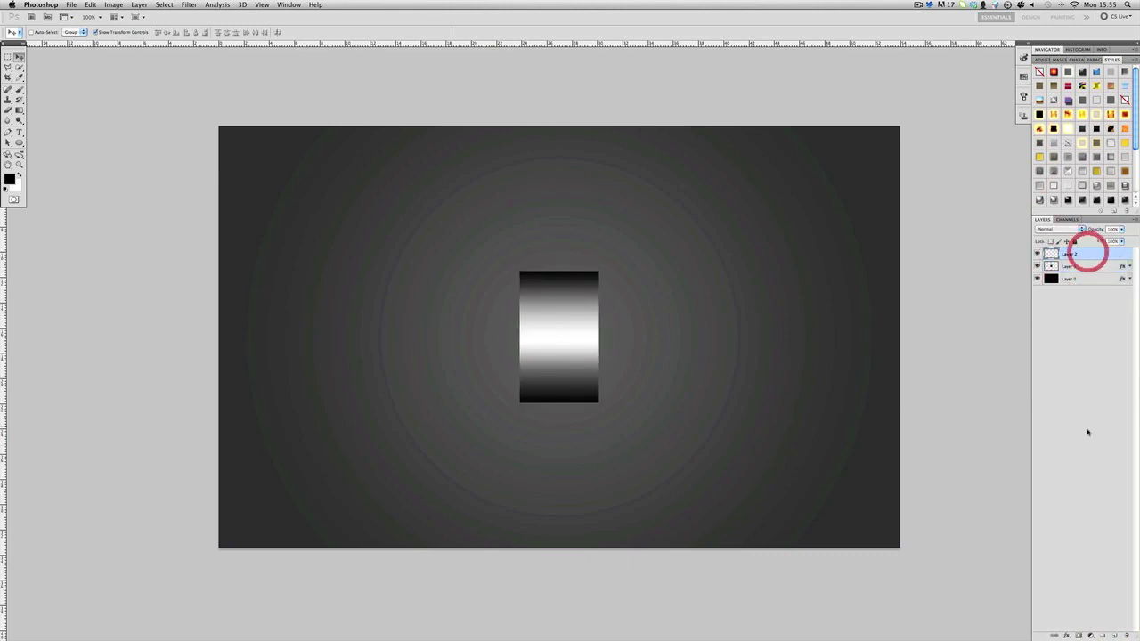
{"action": "left_click", "coordinate": [1075, 265], "text": "shift"}
{"action": "right_click", "coordinate": [1085, 254]}
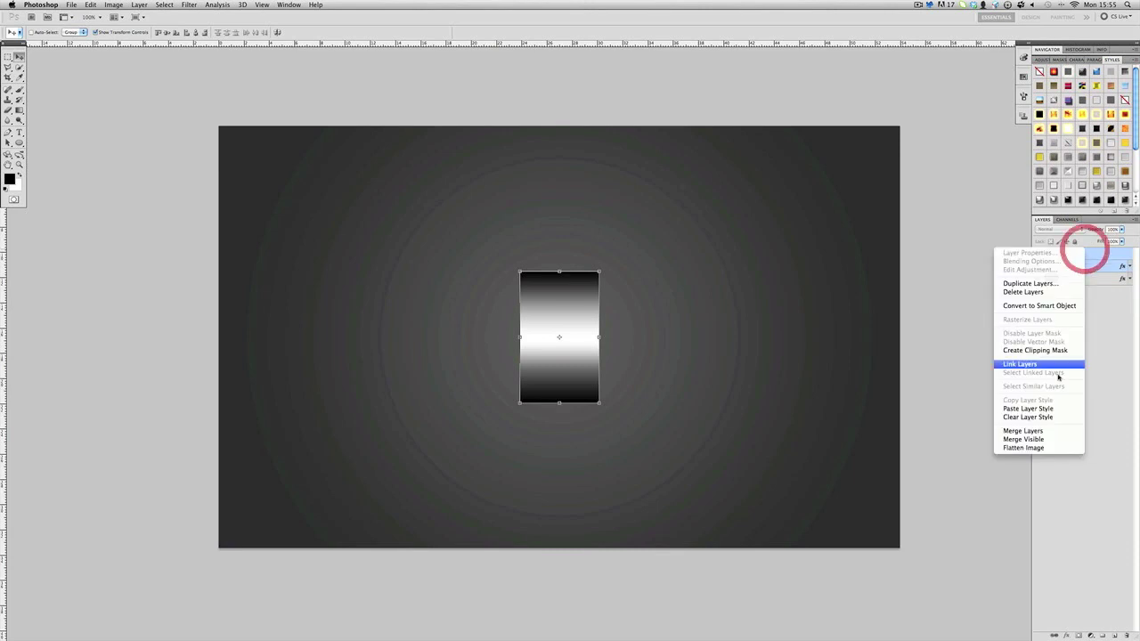
{"action": "left_click", "coordinate": [1023, 431]}
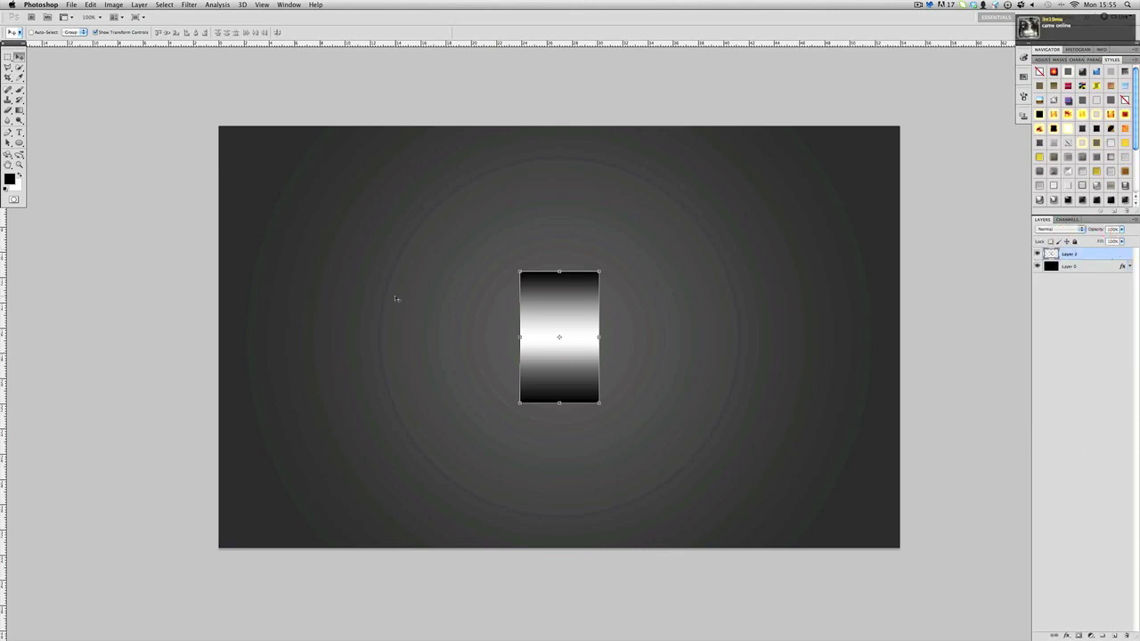
{"action": "left_click", "coordinate": [1113, 635]}
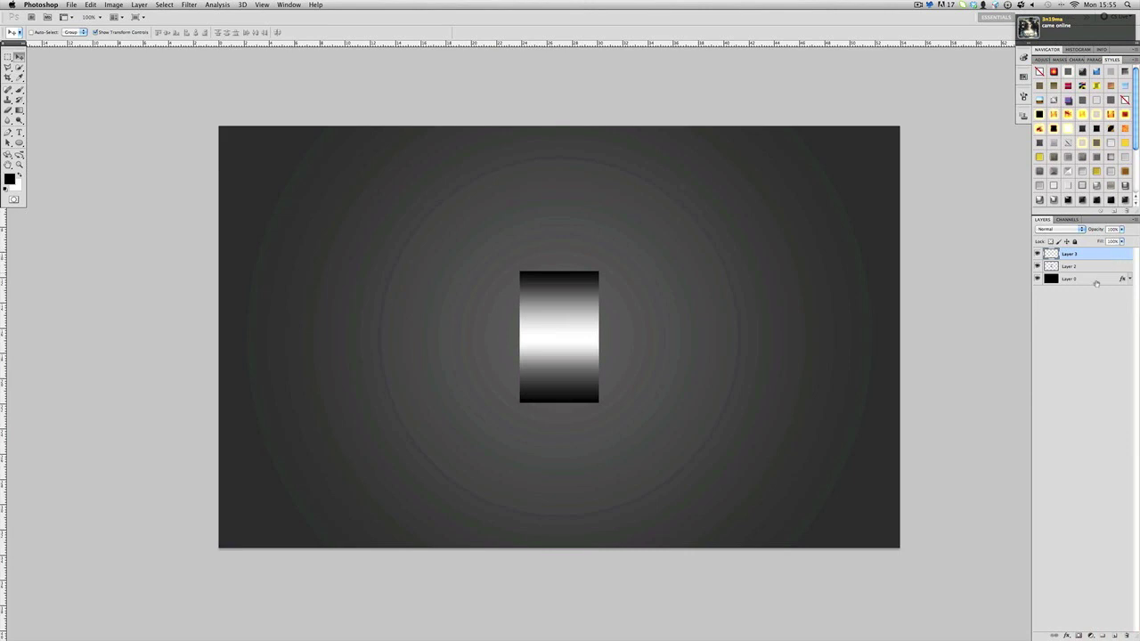
{"action": "key", "text": "super+e"}
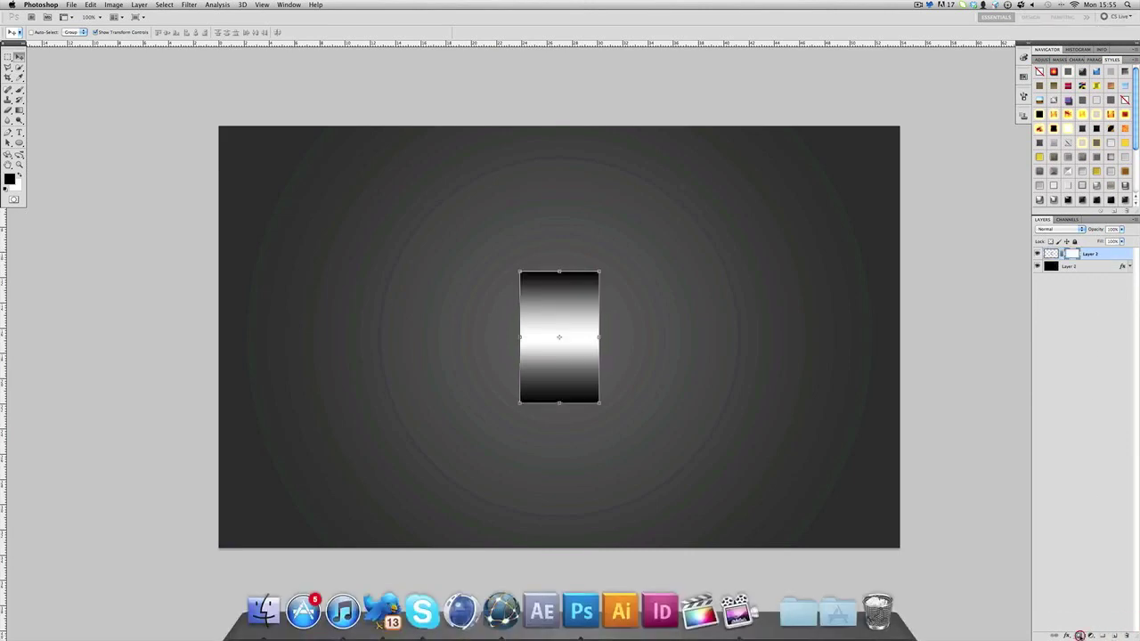
{"action": "left_click", "coordinate": [1078, 636]}
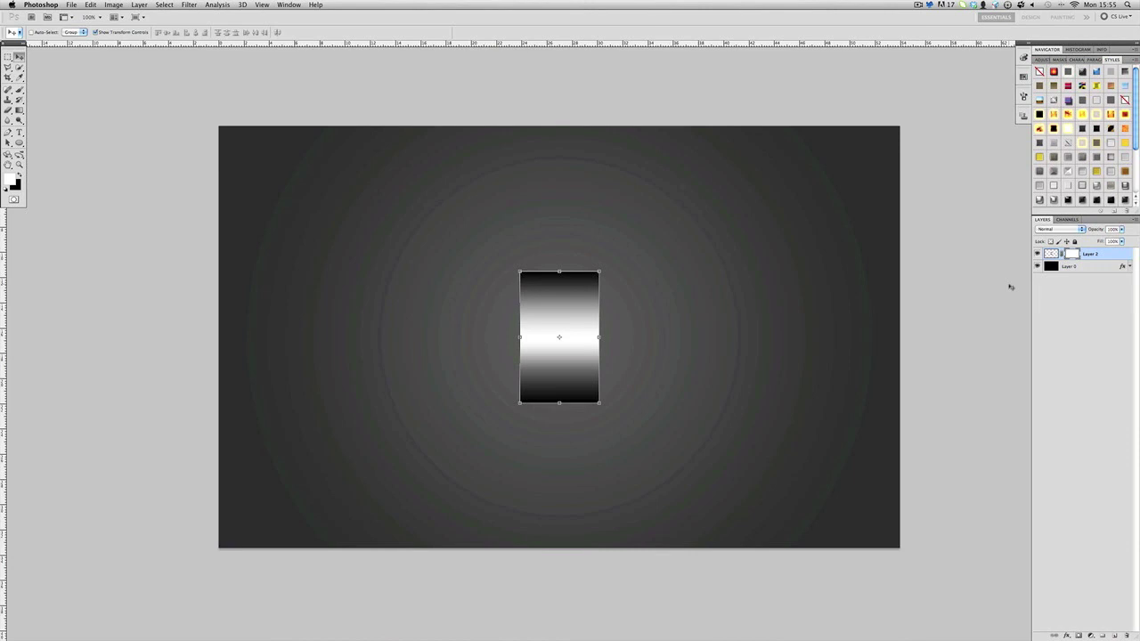
{"action": "key", "text": "super+z"}
Add a new layer clipped to the rectangle layer and ready the Gradient tool with black as the foreground colour
{"action": "left_click", "coordinate": [1116, 635]}
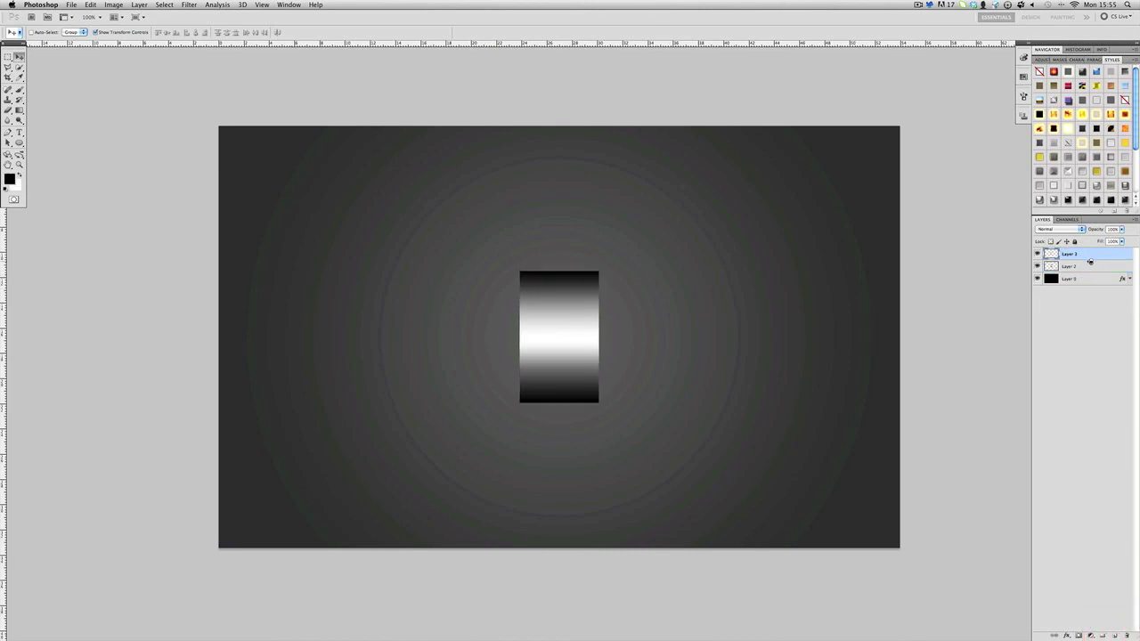
{"action": "left_click", "coordinate": [19, 110]}
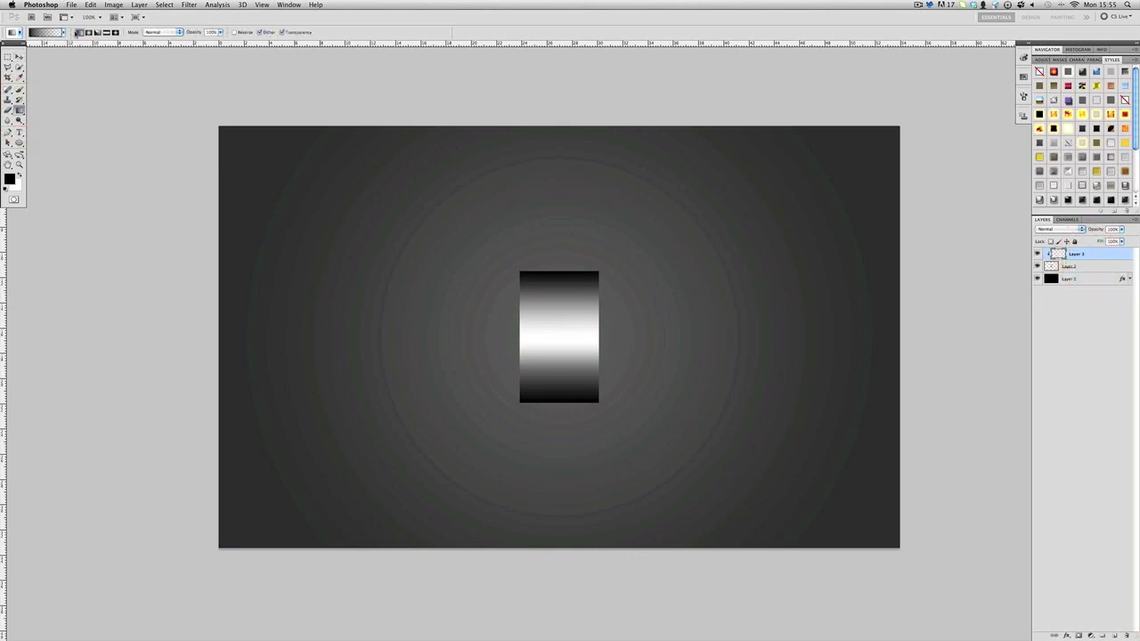
{"action": "left_click", "coordinate": [21, 178]}
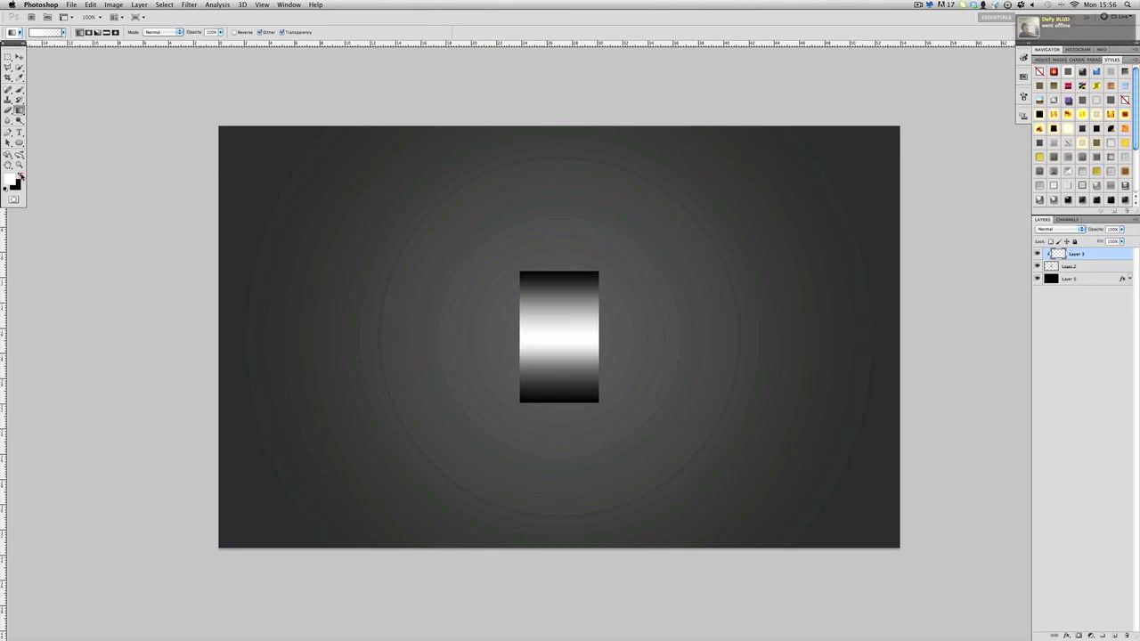
{"action": "left_click", "coordinate": [22, 177]}
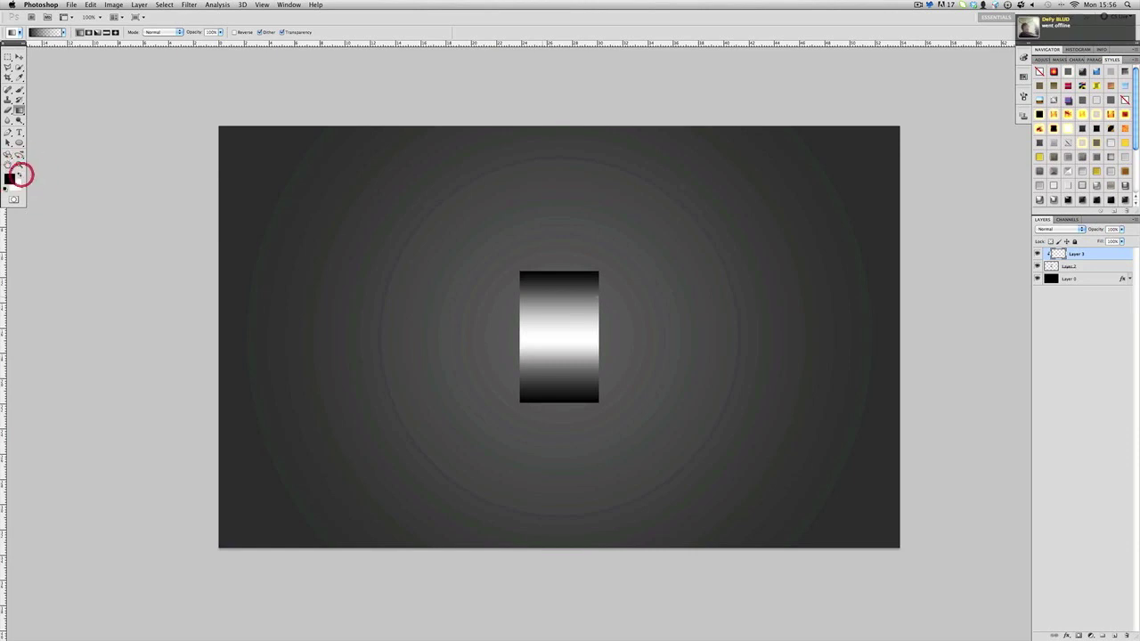
Select the lower part of the rectangle and draw a short black-to-transparent gradient down from the selection's upper edge
{"action": "left_click", "coordinate": [7, 57]}
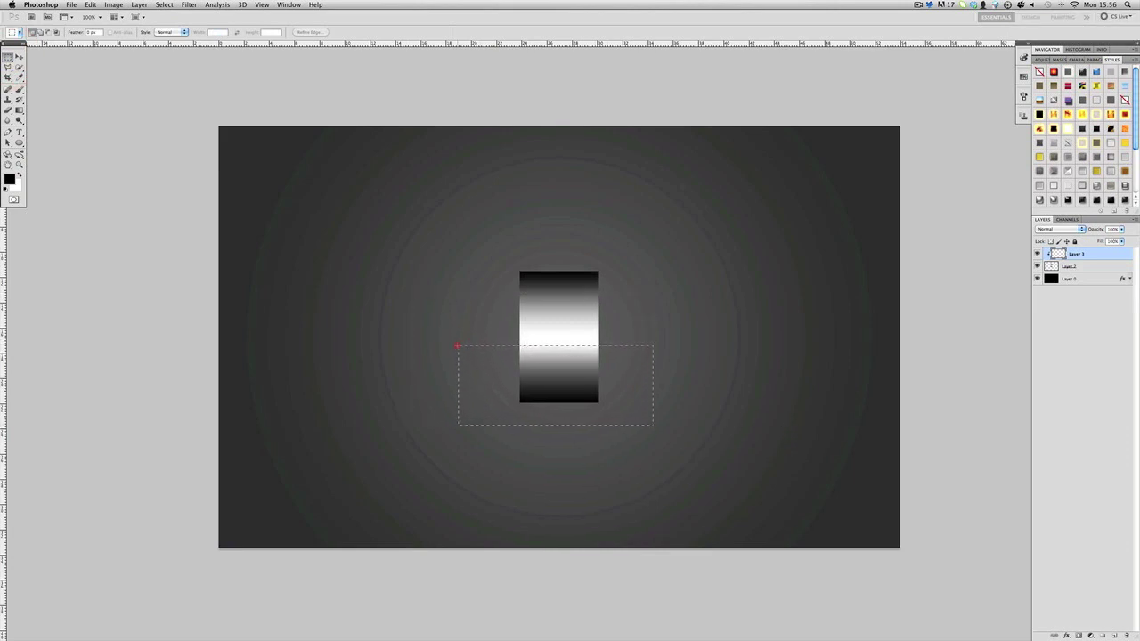
{"action": "left_click_drag", "start_coordinate": [461, 346], "coordinate": [463, 347]}
{"action": "left_click", "coordinate": [18, 114]}
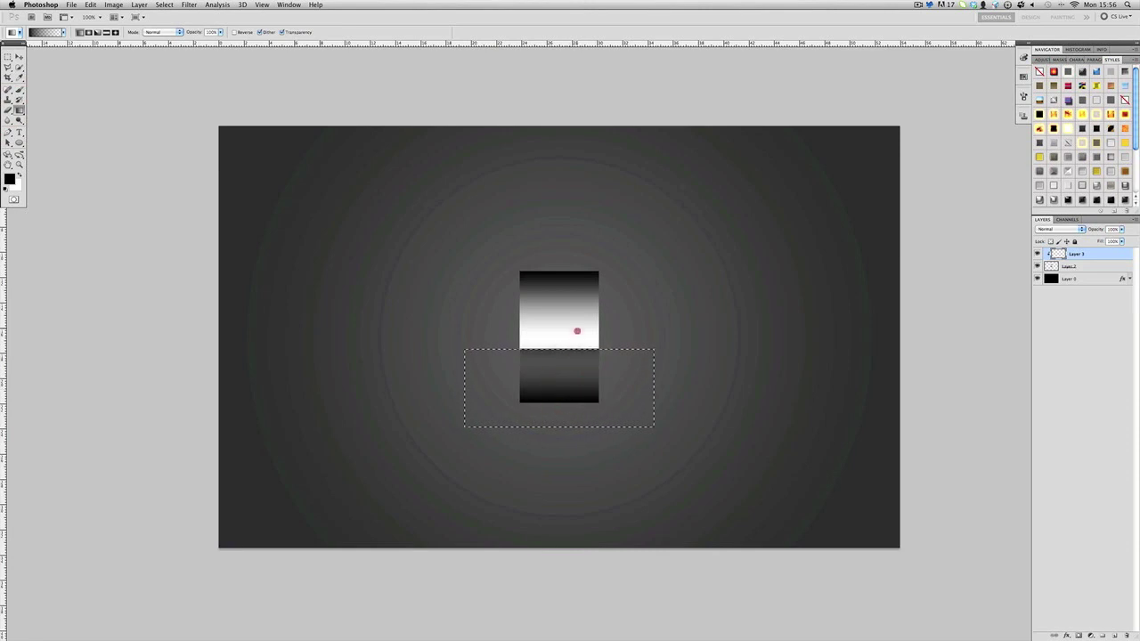
{"action": "left_click_drag", "start_coordinate": [580, 342], "coordinate": [583, 344]}
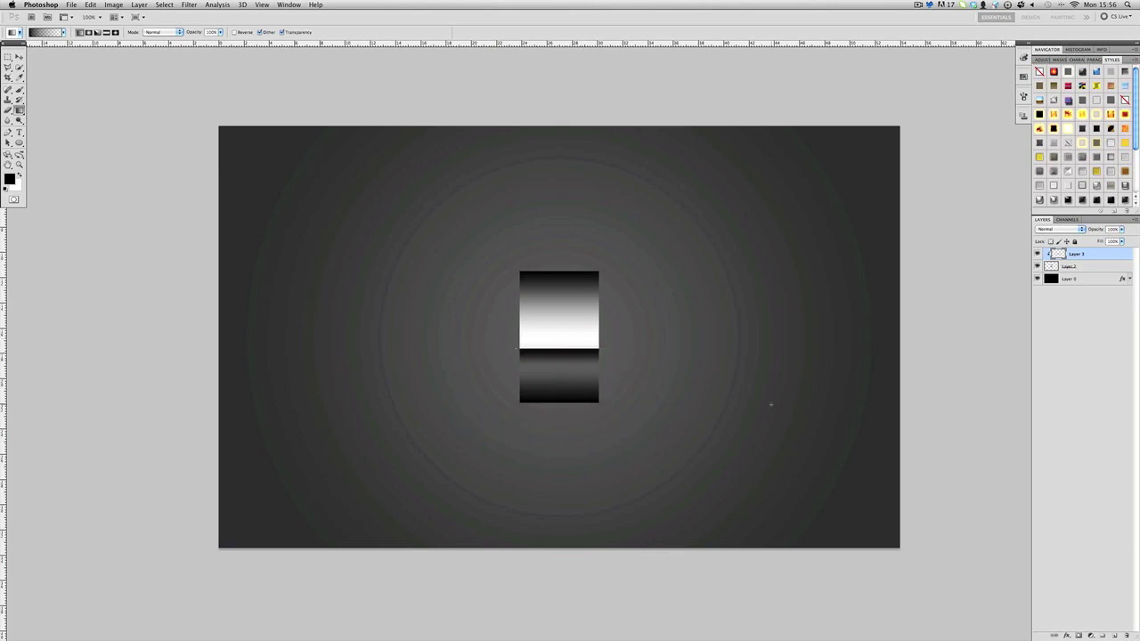
Select a band across the rectangle's upper part, draw a white-to-transparent gradient down from its upper edge, and deselect
{"action": "left_click", "coordinate": [8, 59]}
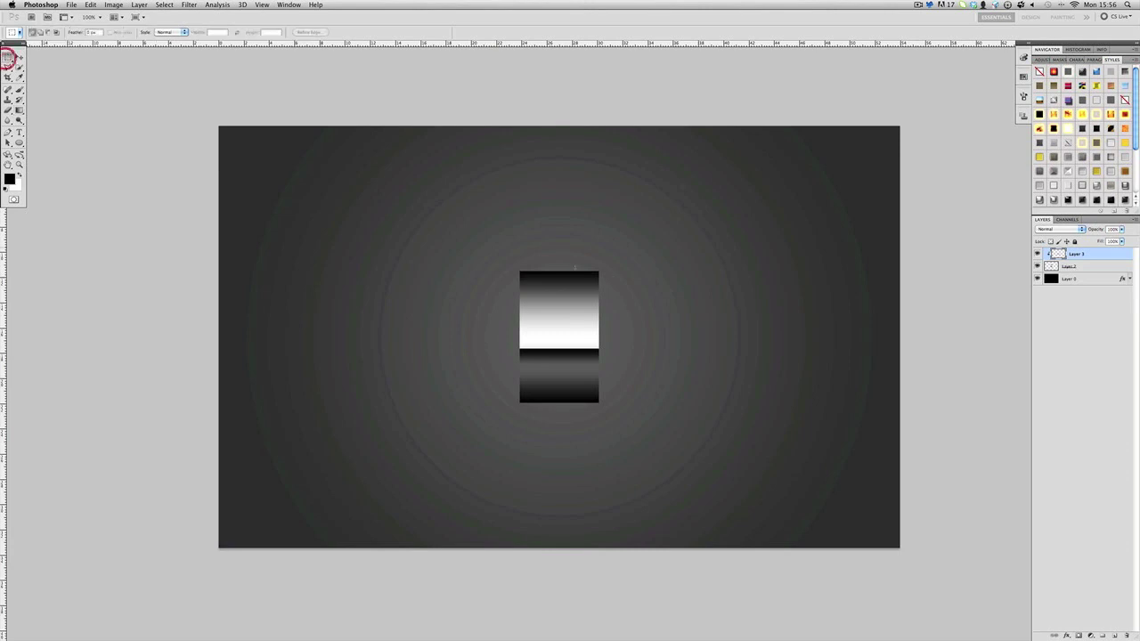
{"action": "left_click_drag", "start_coordinate": [564, 310], "coordinate": [618, 316]}
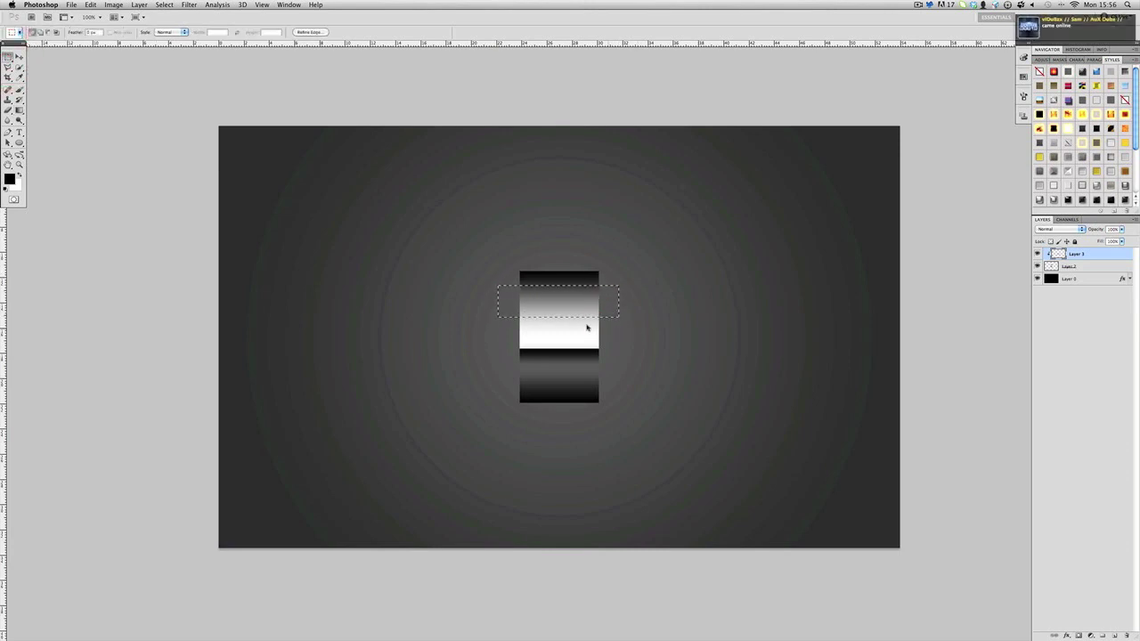
{"action": "left_click", "coordinate": [19, 111]}
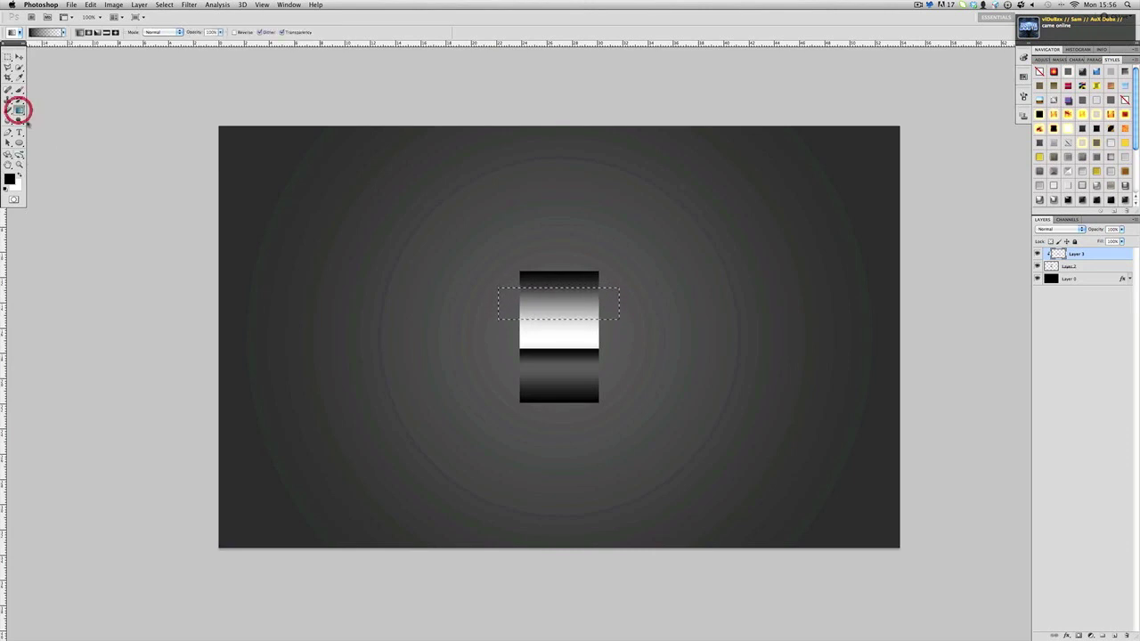
{"action": "left_click", "coordinate": [20, 175]}
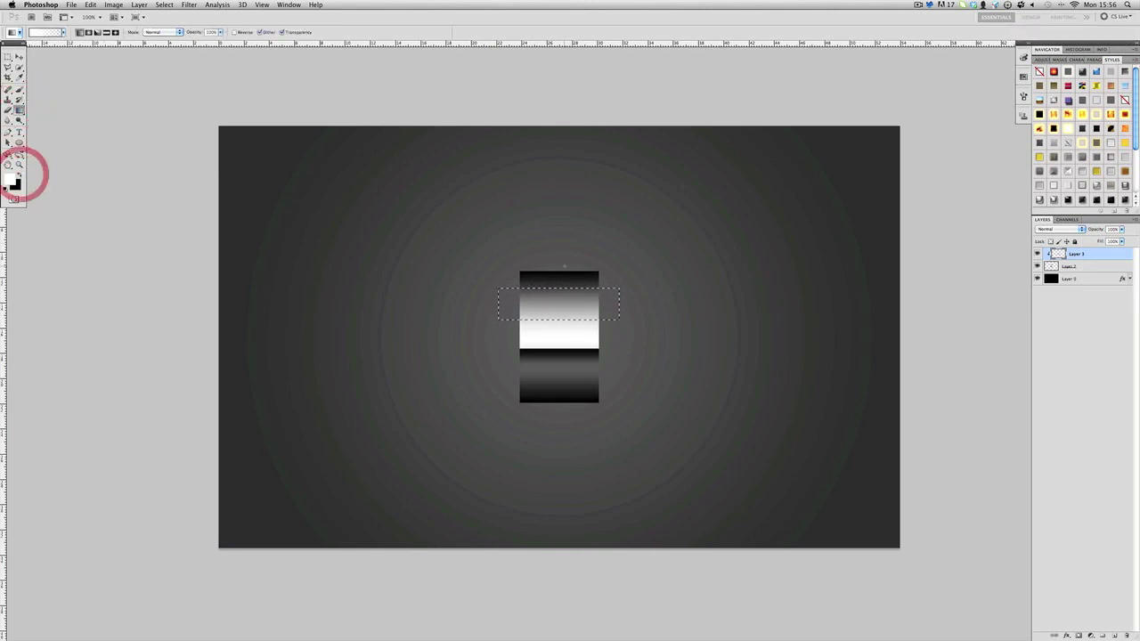
{"action": "left_click_drag", "start_coordinate": [589, 274], "coordinate": [583, 312]}
{"action": "key", "text": "ctrl+d"}
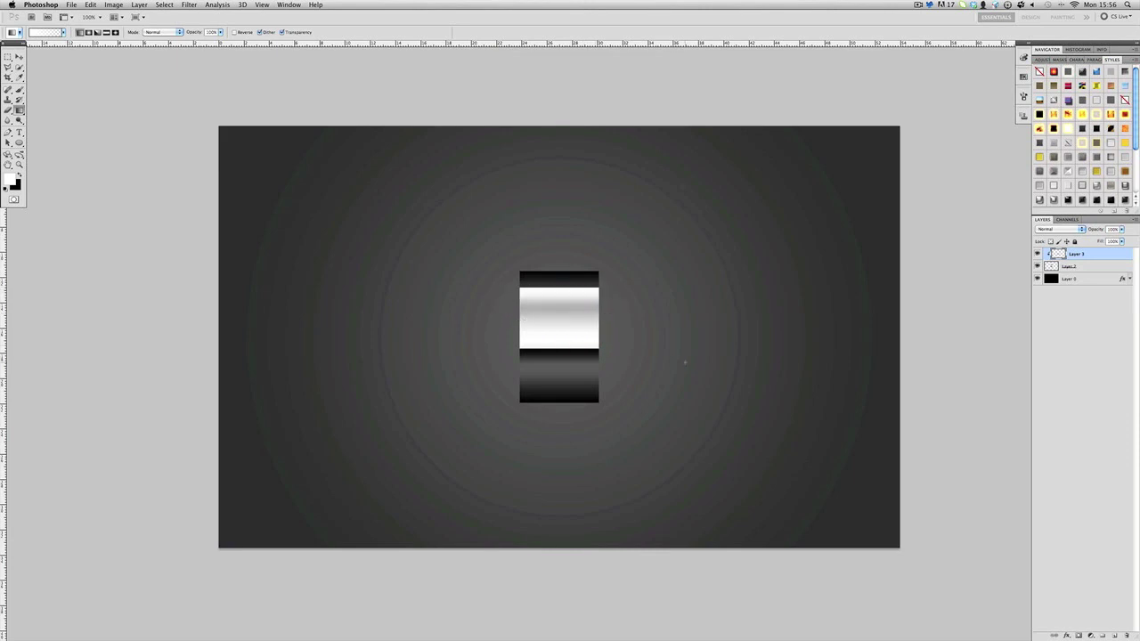
Merge the clipped shading layer down into the rectangle layer and narrow the rectangle slightly
{"action": "key", "text": "v"}
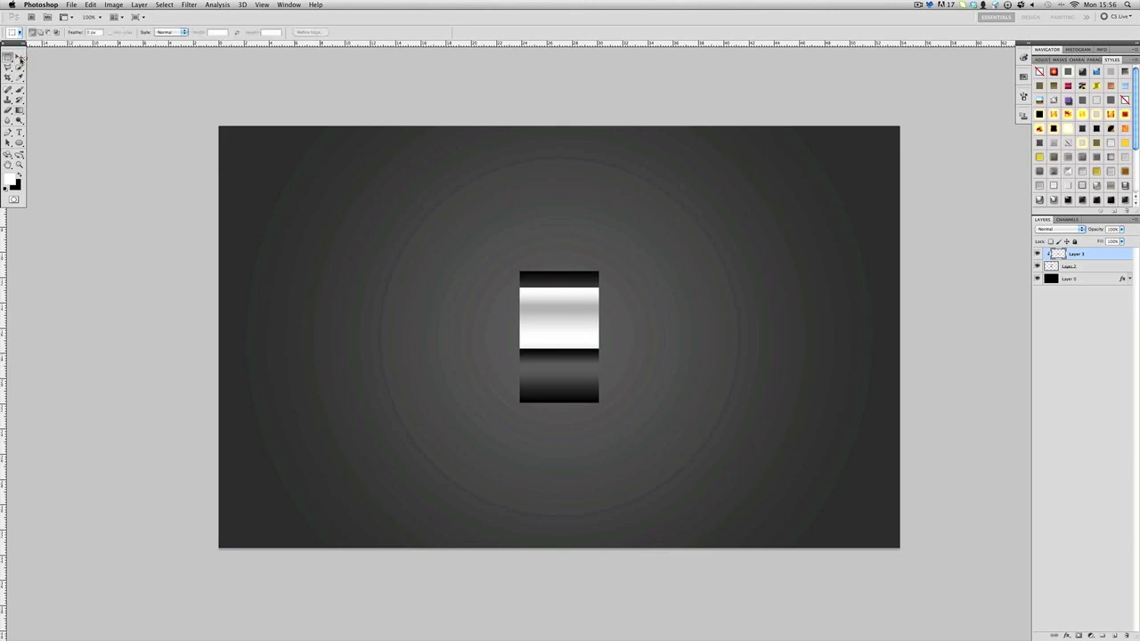
{"action": "right_click", "coordinate": [1062, 258]}
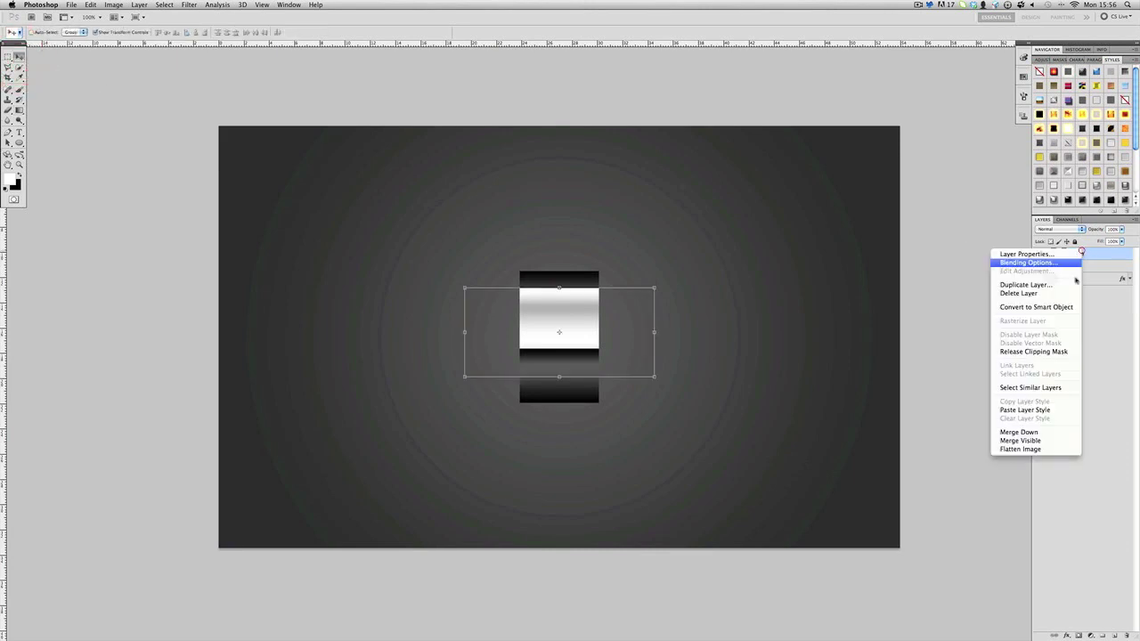
{"action": "left_click", "coordinate": [1045, 432]}
{"action": "left_click_drag", "start_coordinate": [598, 337], "coordinate": [585, 357]}
{"action": "key", "text": "Return"}
{"action": "left_click", "coordinate": [1109, 399]}
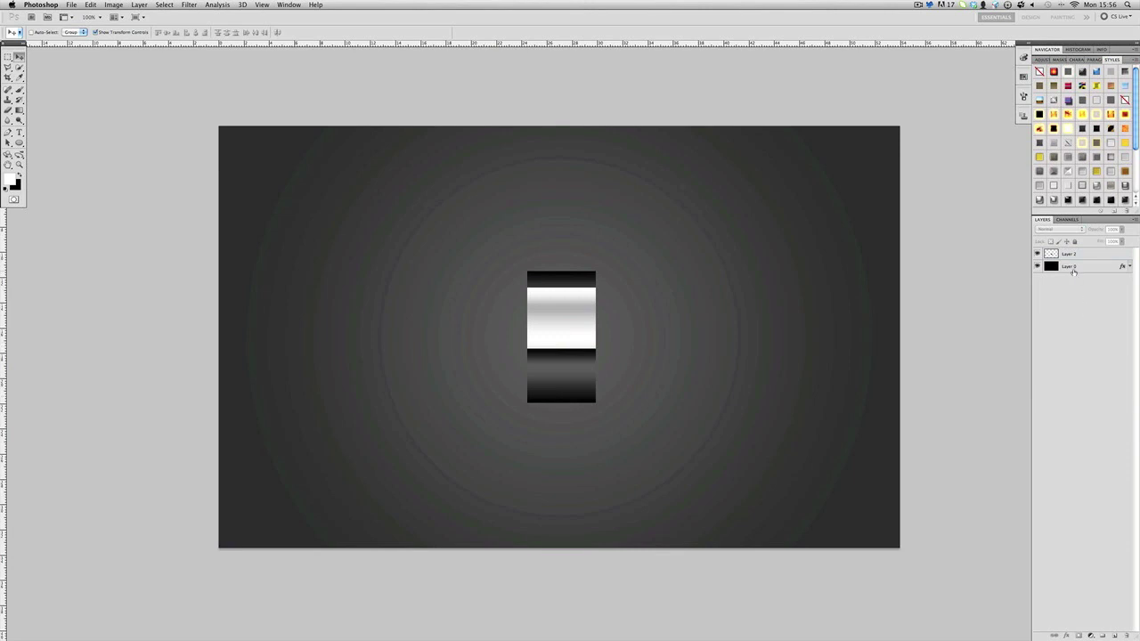
Try a thin black outside stroke on the rectangle layer
{"action": "left_click", "coordinate": [1070, 255]}
{"action": "left_click", "coordinate": [1067, 635]}
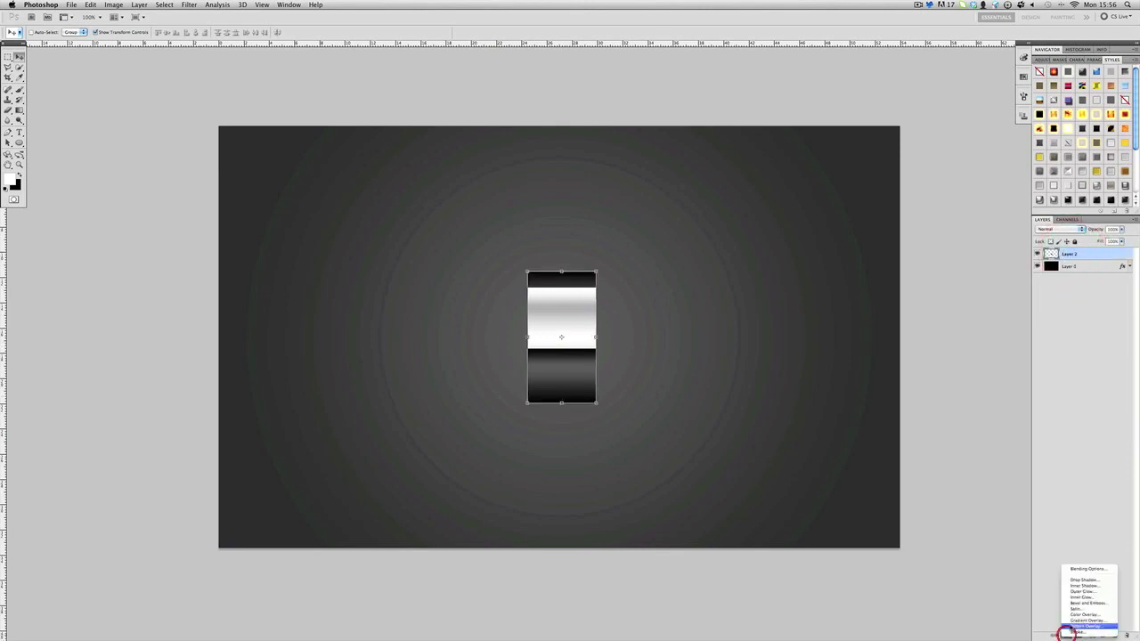
{"action": "left_click", "coordinate": [1078, 632]}
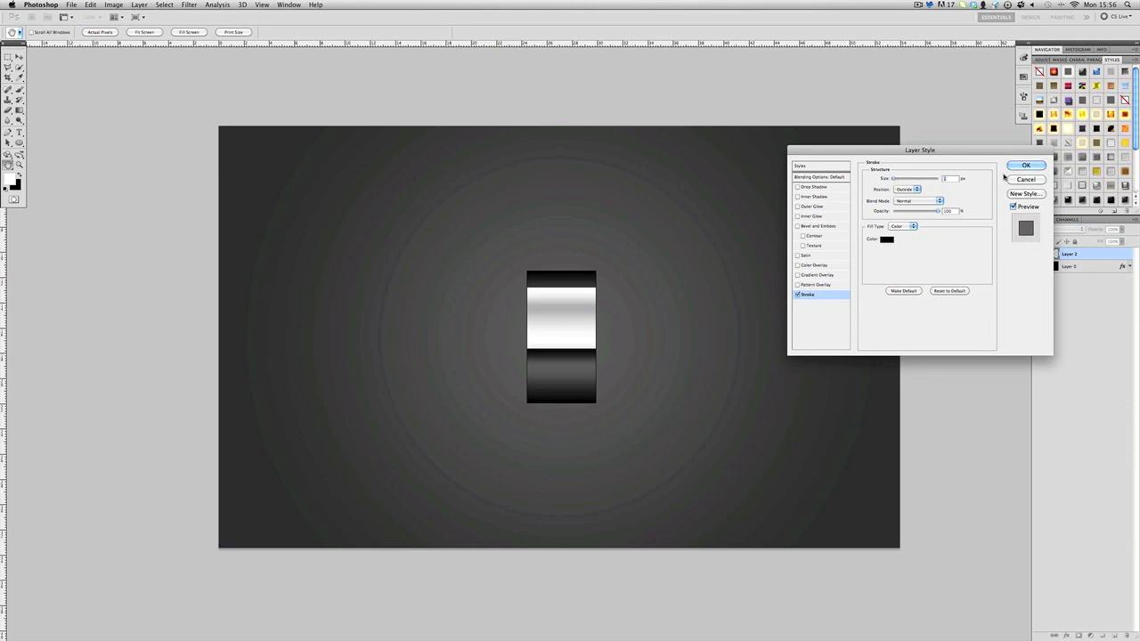
{"action": "left_click", "coordinate": [1029, 165]}
{"action": "left_click", "coordinate": [1130, 254]}
{"action": "left_click", "coordinate": [1083, 397]}
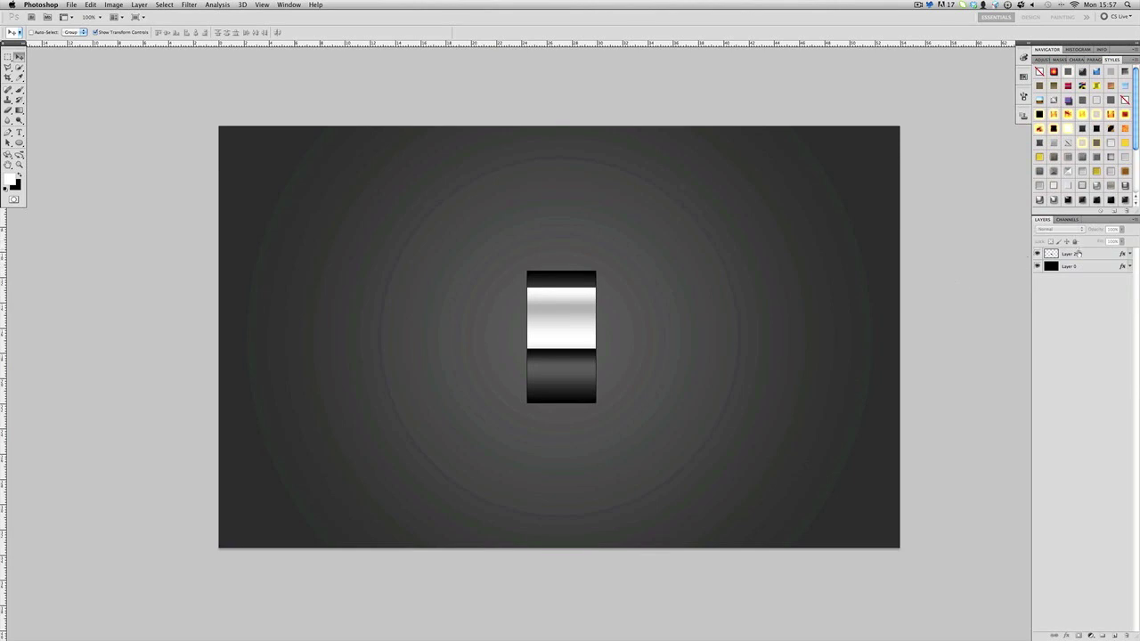
Clear the stroke layer style from the rectangle layer
{"action": "left_click", "coordinate": [1126, 254]}
{"action": "right_click", "coordinate": [1125, 254]}
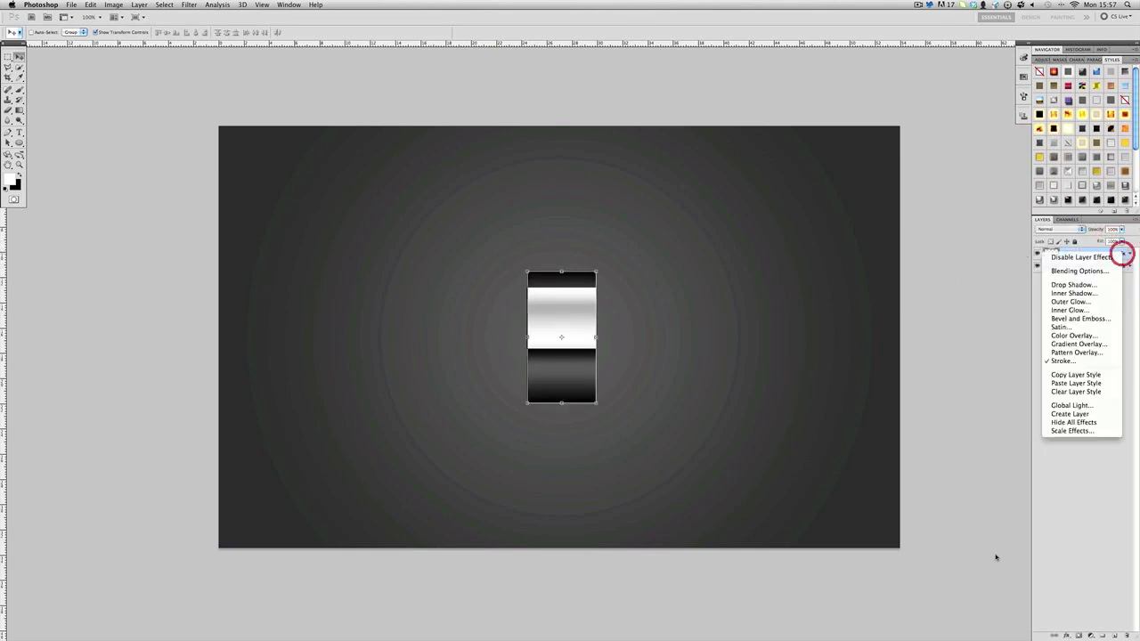
{"action": "left_click", "coordinate": [1085, 392]}
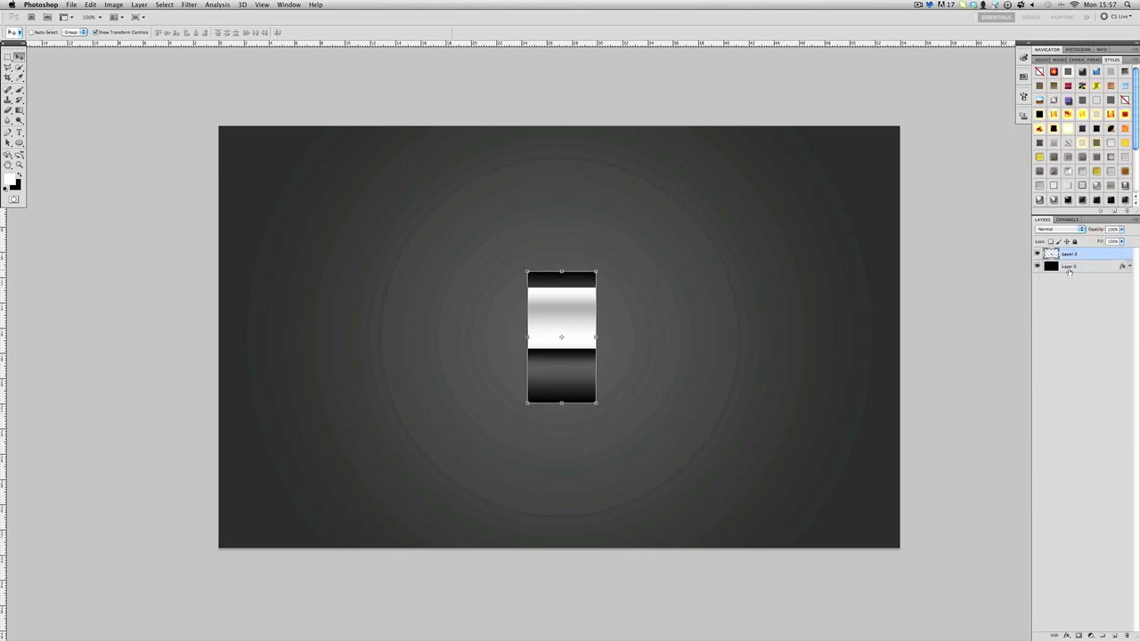
Duplicate the rectangle layer and nudge the original underneath slightly to the left
{"action": "left_click_drag", "start_coordinate": [1097, 258], "coordinate": [1115, 636]}
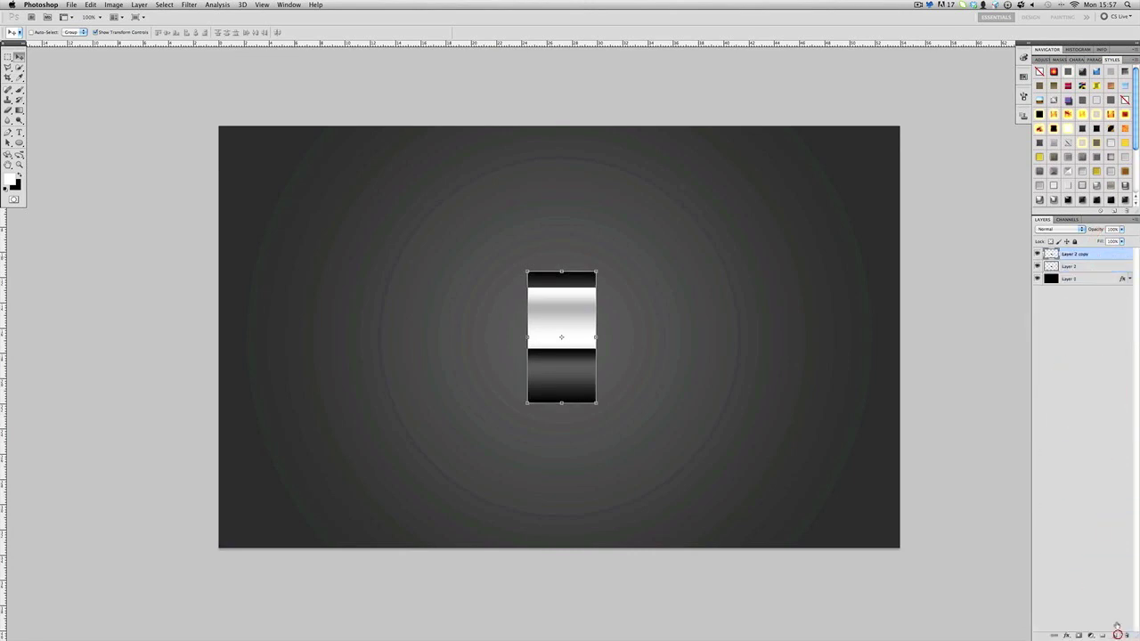
{"action": "left_click", "coordinate": [1101, 266]}
{"action": "key", "text": "Left"}
{"action": "left_click", "coordinate": [1092, 340]}
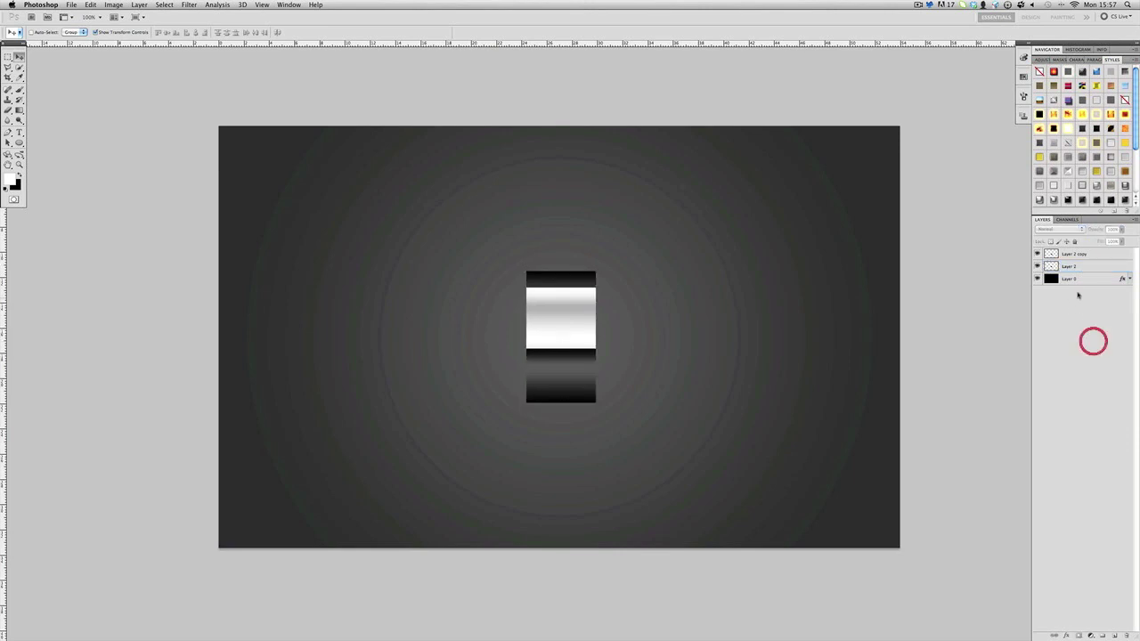
Turn the original rectangle black by painting on a new layer clipped to it, and merge that layer down
{"action": "left_click", "coordinate": [1074, 268]}
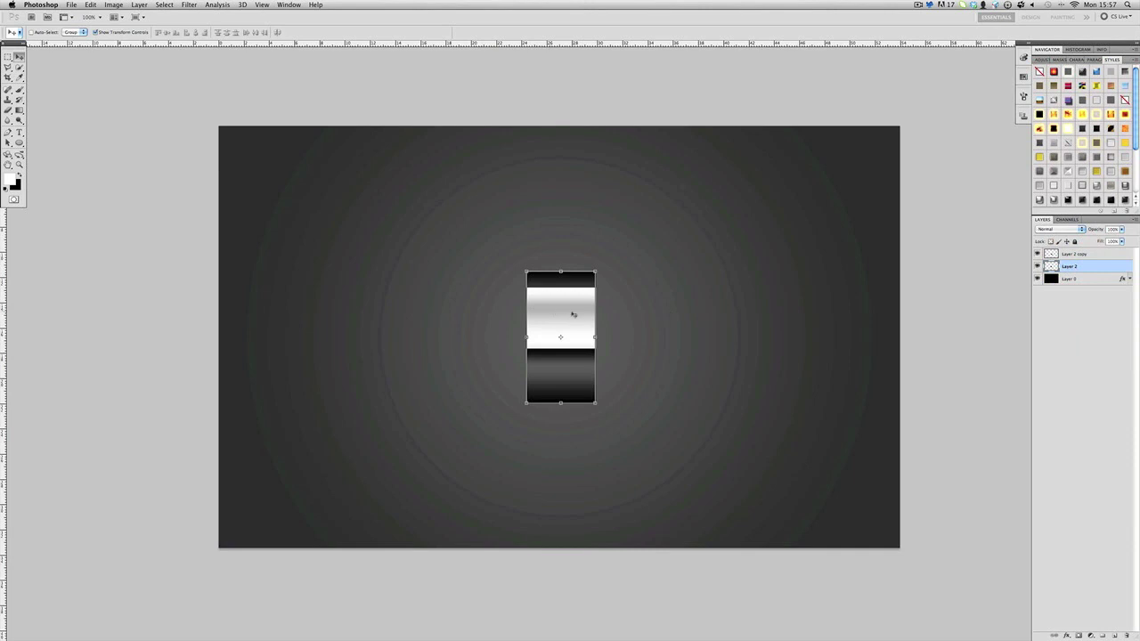
{"action": "left_click", "coordinate": [18, 175]}
{"action": "left_click", "coordinate": [18, 90]}
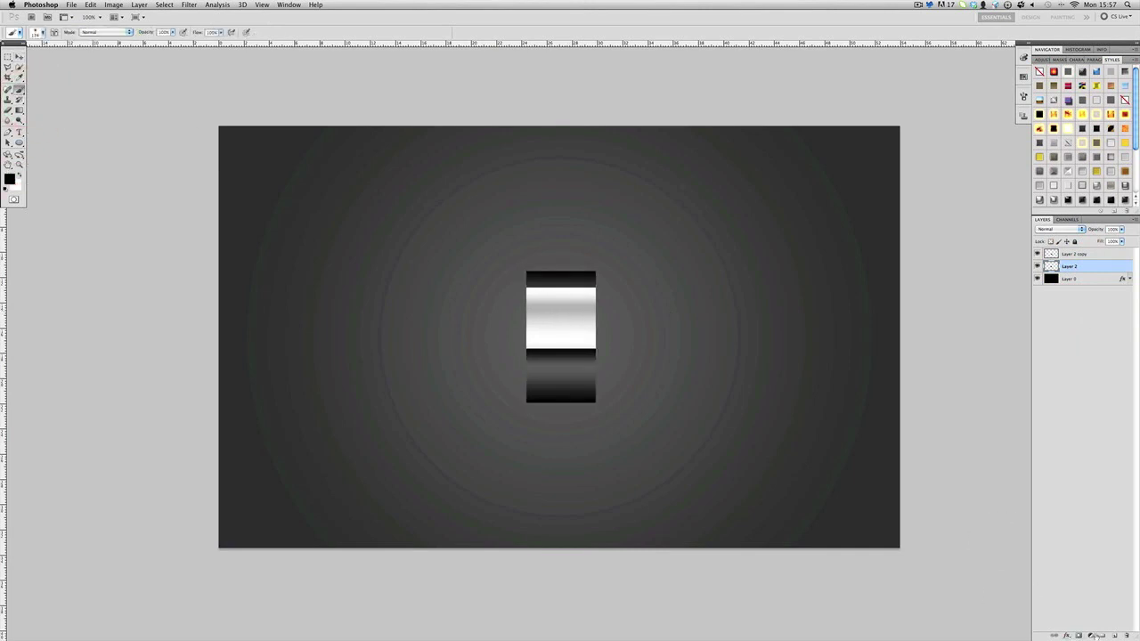
{"action": "left_click", "coordinate": [1118, 635]}
{"action": "mouse_move", "coordinate": [552, 321]}
{"action": "left_mouse_down"}
{"action": "mouse_move", "coordinate": [534, 258]}
{"action": "mouse_move", "coordinate": [554, 316]}
{"action": "mouse_move", "coordinate": [473, 377]}
{"action": "mouse_move", "coordinate": [548, 424]}
{"action": "mouse_move", "coordinate": [606, 338]}
{"action": "mouse_move", "coordinate": [615, 401]}
{"action": "left_mouse_up"}
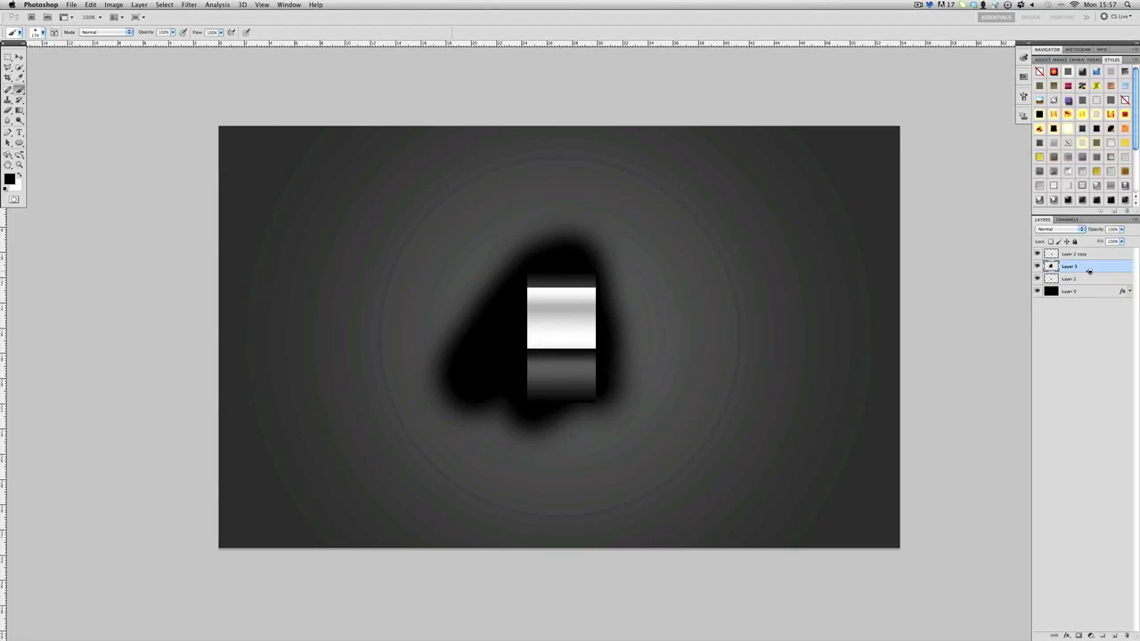
{"action": "left_click", "coordinate": [1090, 272], "text": "alt"}
{"action": "right_click", "coordinate": [1087, 278]}
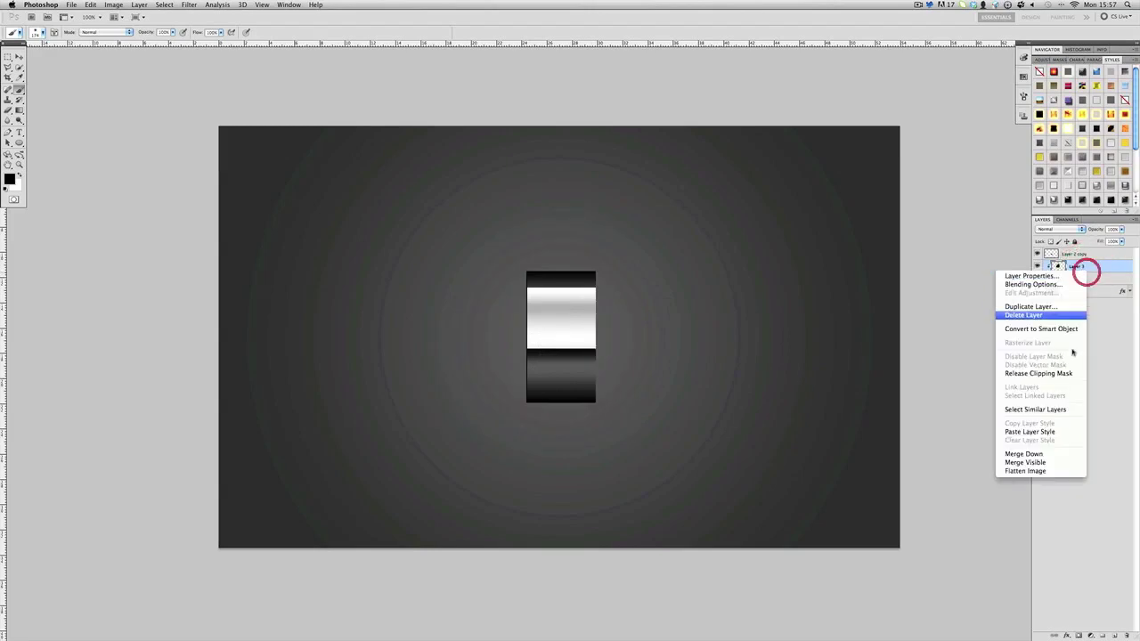
{"action": "left_click", "coordinate": [1054, 455]}
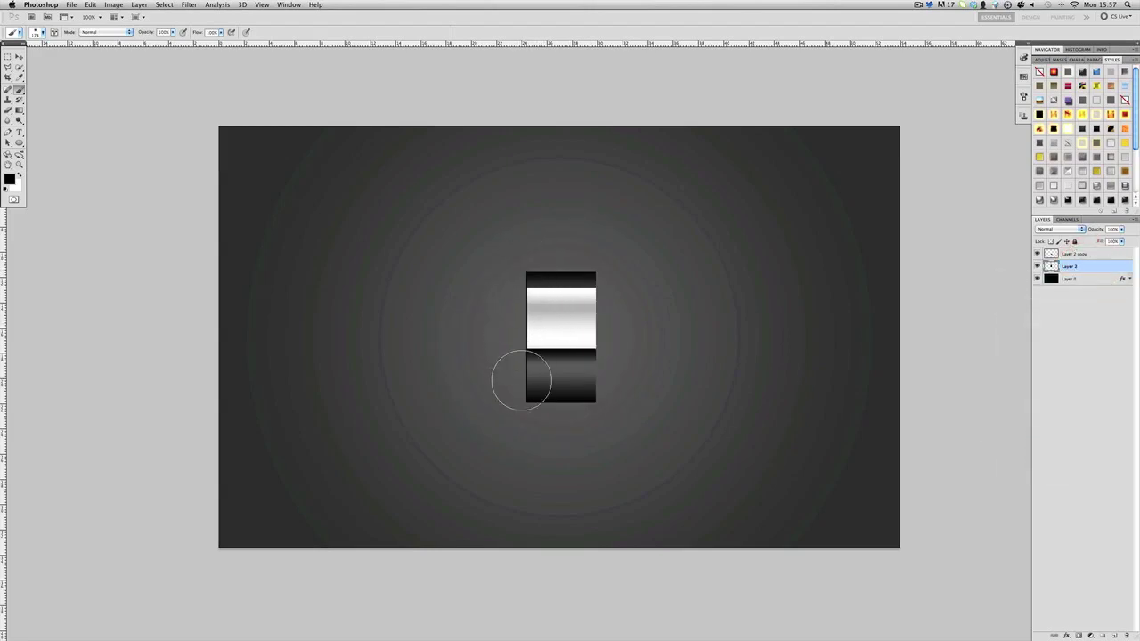
Nudge the black rectangle slightly right so it forms a thin dark edge on the metallic copy's right side
{"action": "left_click", "coordinate": [18, 57]}
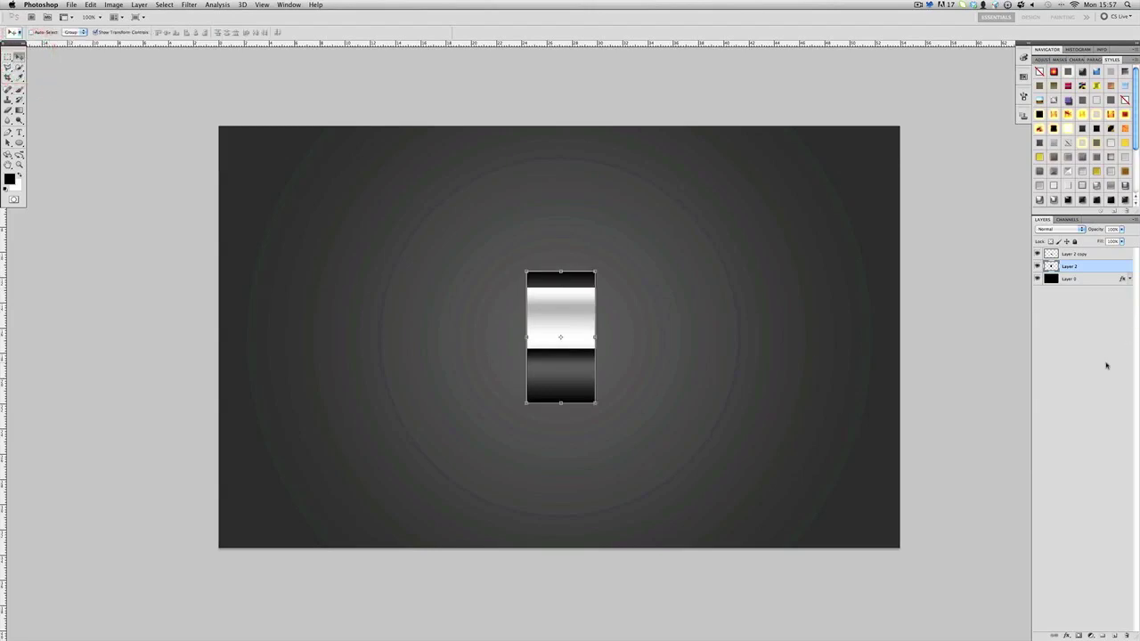
{"action": "key", "text": "Right"}
{"action": "key", "text": "Right"}
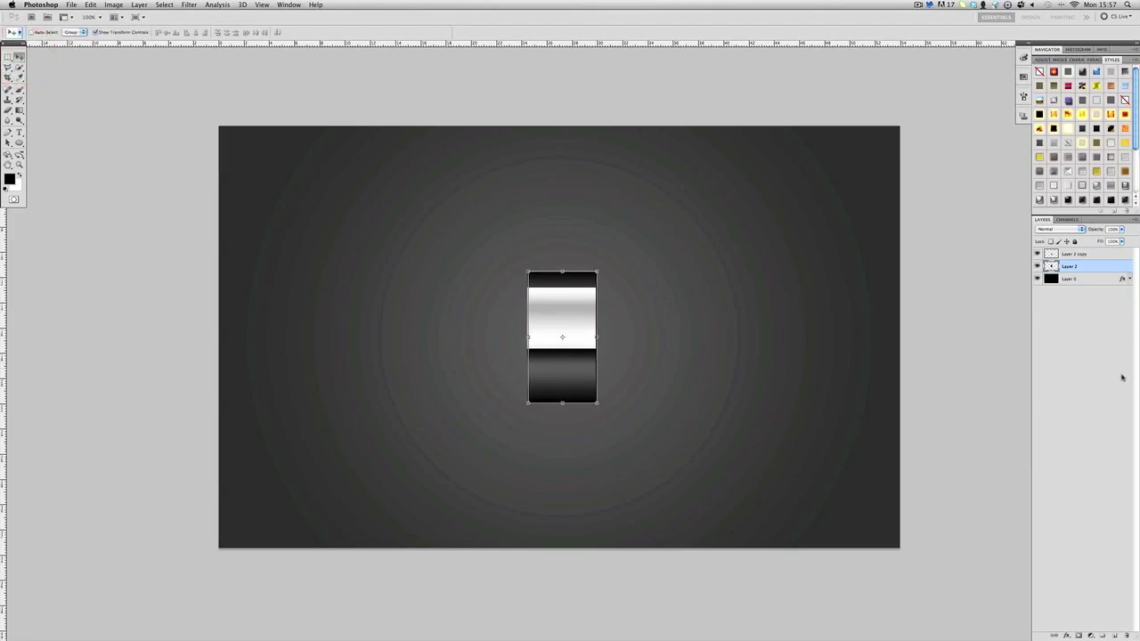
{"action": "left_click", "coordinate": [1128, 413]}
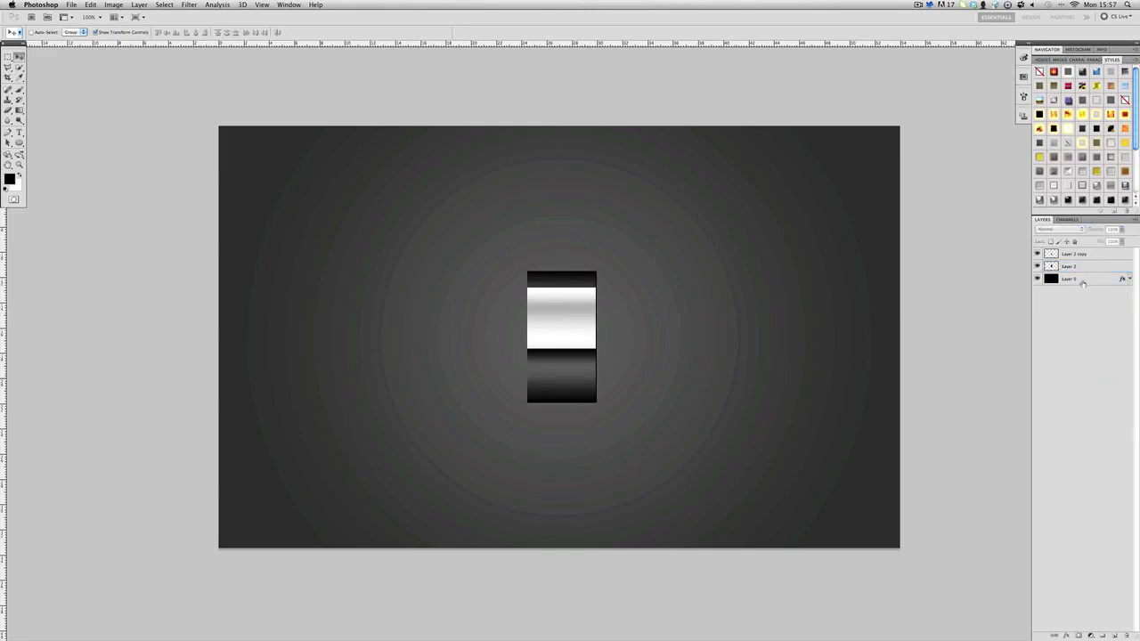
Merge the metallic rectangle copy and the black rectangle beneath it into one layer
{"action": "left_click", "coordinate": [1083, 257]}
{"action": "left_click", "coordinate": [1088, 392]}
{"action": "left_click", "coordinate": [1082, 256]}
{"action": "left_click", "coordinate": [1082, 265], "text": "shift"}
{"action": "right_click", "coordinate": [1088, 252]}
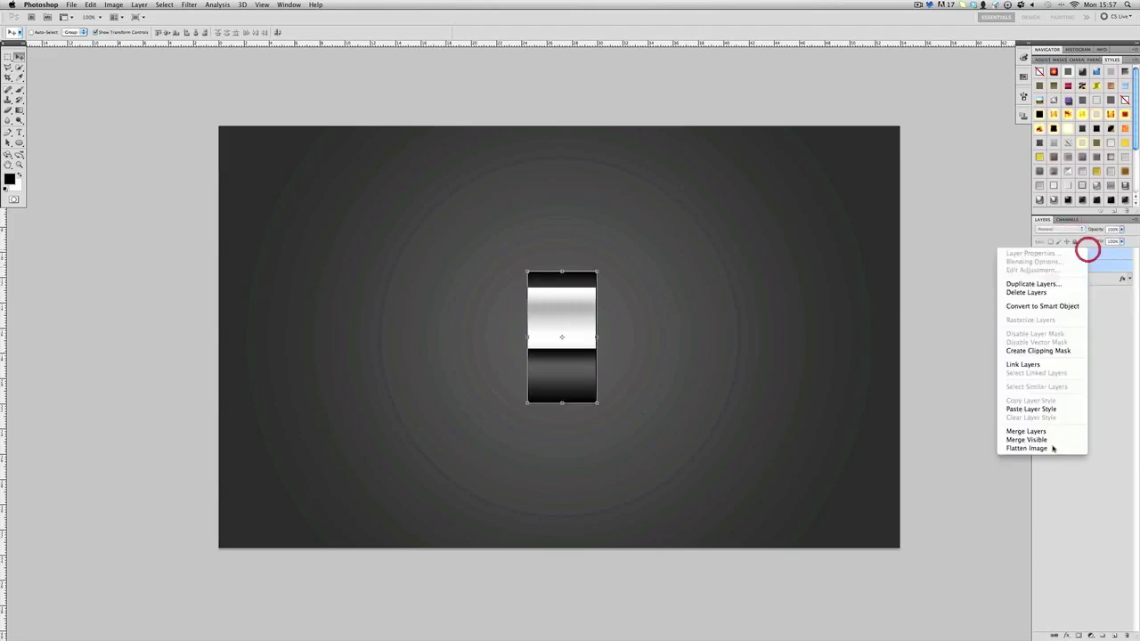
{"action": "left_click", "coordinate": [1041, 432]}
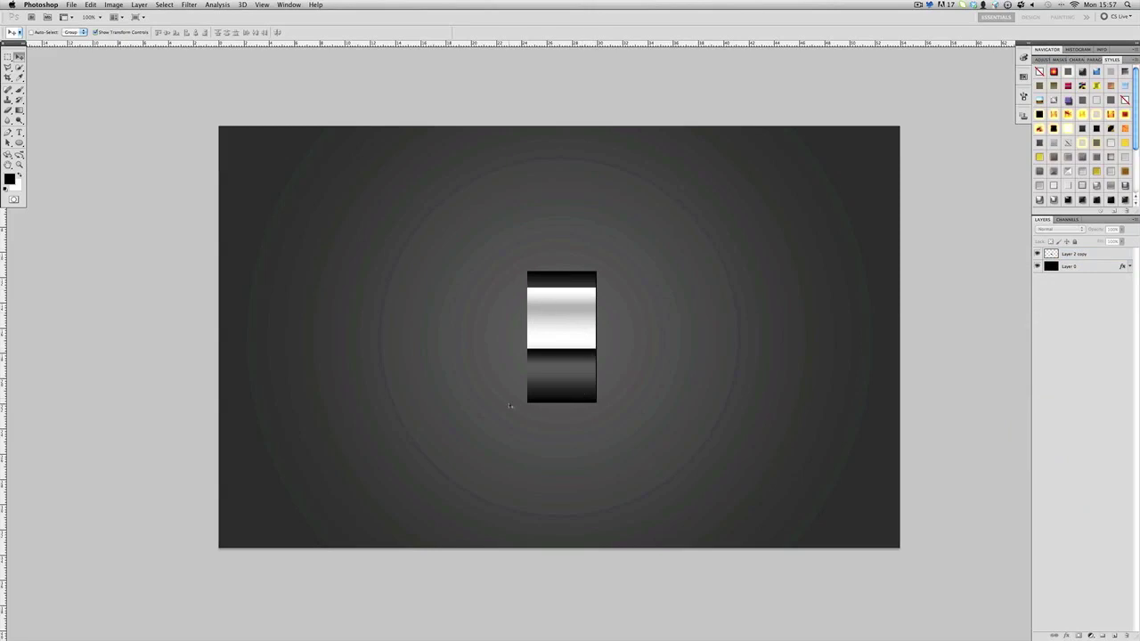
Add a new empty layer clipped to the merged rectangle layer
{"action": "left_click", "coordinate": [1088, 254]}
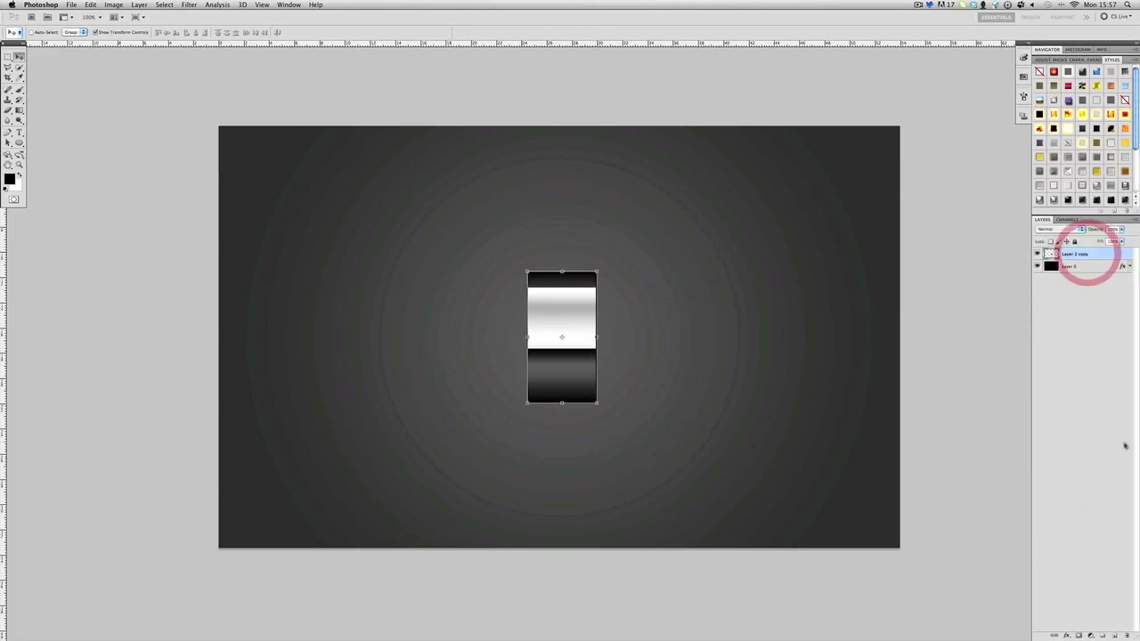
{"action": "left_click", "coordinate": [1114, 636]}
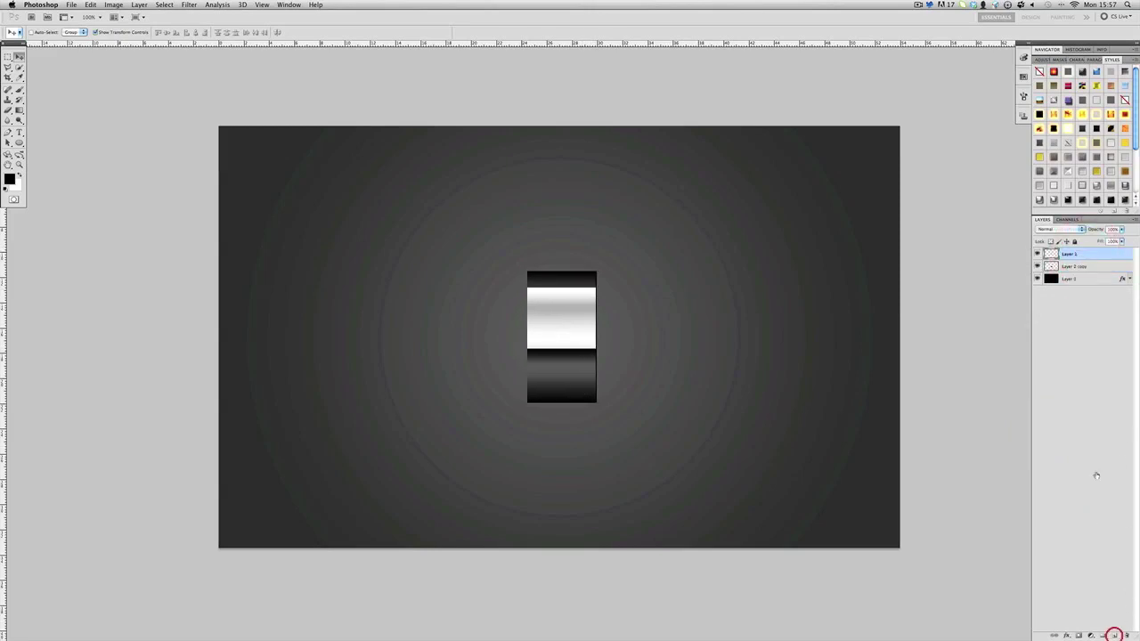
{"action": "left_click", "coordinate": [1100, 259]}
Load the rectangle's outline as a selection and reduce it to a thin vertical strip along its left edge
{"action": "key", "text": "m"}
{"action": "left_click_drag", "start_coordinate": [630, 434], "coordinate": [631, 433]}
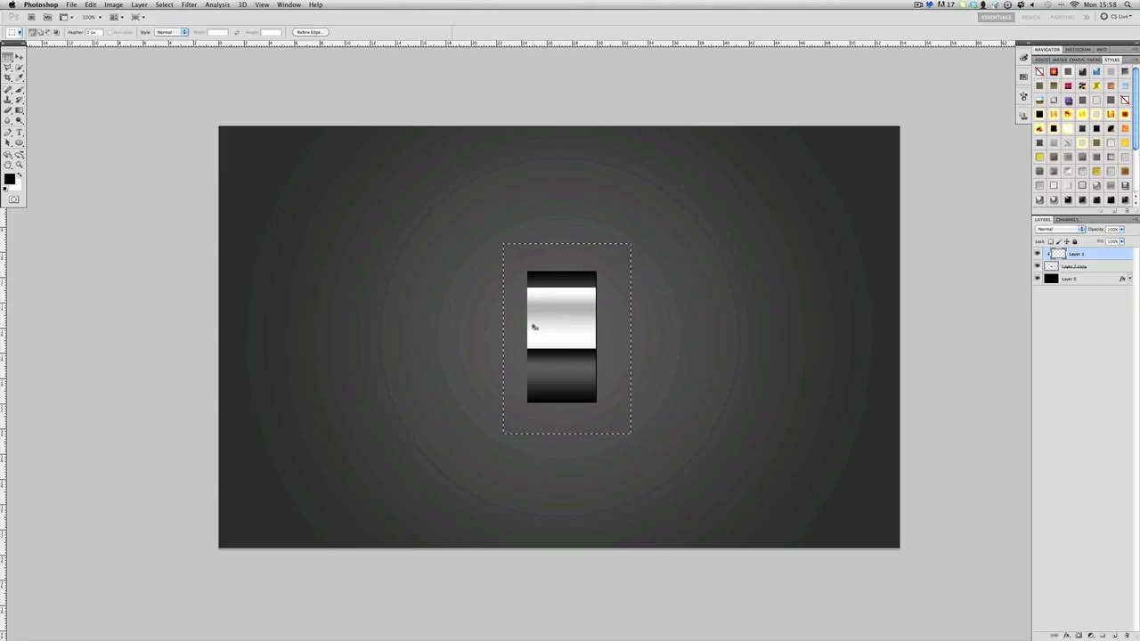
{"action": "left_click", "coordinate": [535, 326]}
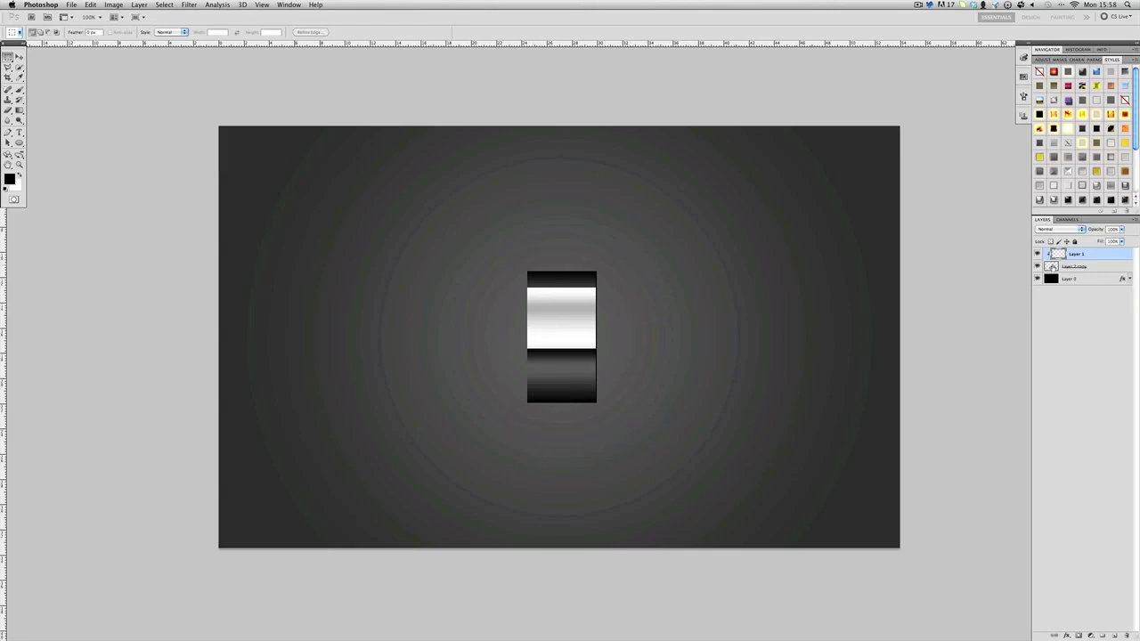
{"action": "left_click", "coordinate": [1052, 267], "text": "ctrl"}
{"action": "left_click_drag", "start_coordinate": [604, 288], "coordinate": [529, 437]}
Paint the selected strip white on the clipped layer with an enlarged soft brush
{"action": "left_click", "coordinate": [19, 90]}
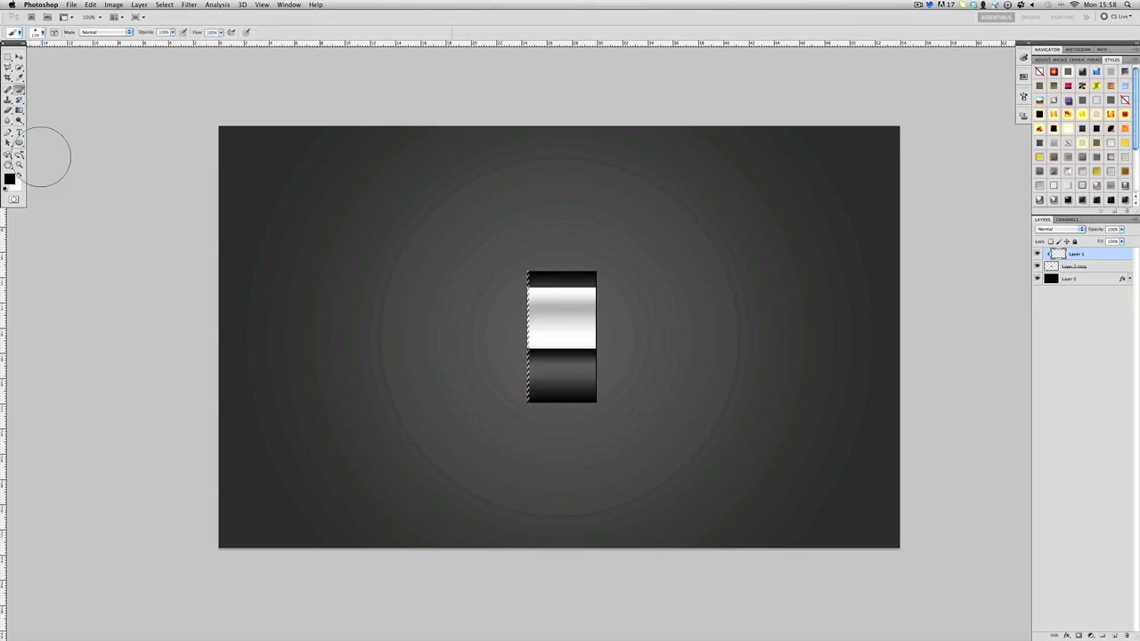
{"action": "left_click", "coordinate": [19, 175]}
{"action": "left_click", "coordinate": [37, 33]}
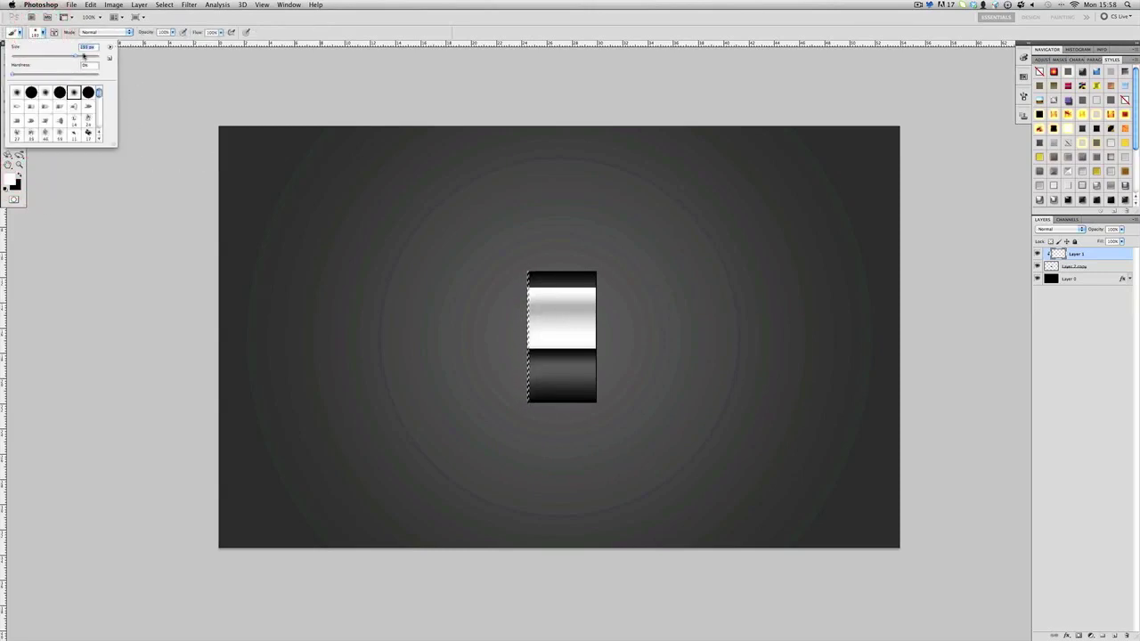
{"action": "key", "text": "Return"}
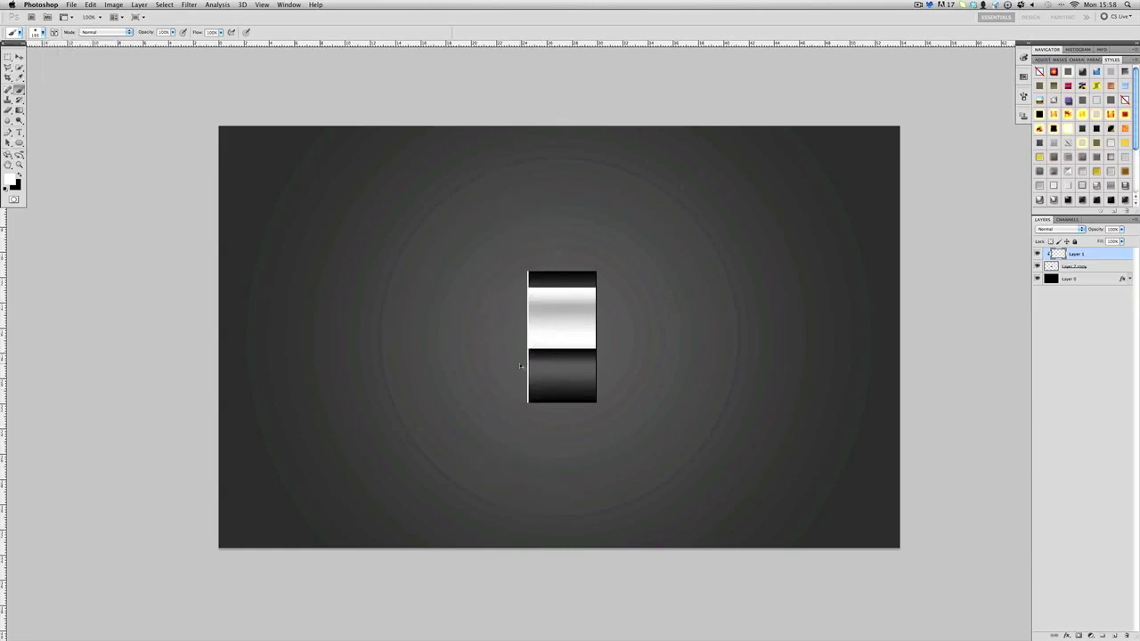
Restore the strip selection, fade the ends of the white edge highlight with a soft Eraser, and deselect
{"action": "left_click", "coordinate": [20, 177]}
{"action": "key", "text": "super+z"}
{"action": "left_click", "coordinate": [8, 110]}
{"action": "left_click", "coordinate": [41, 32]}
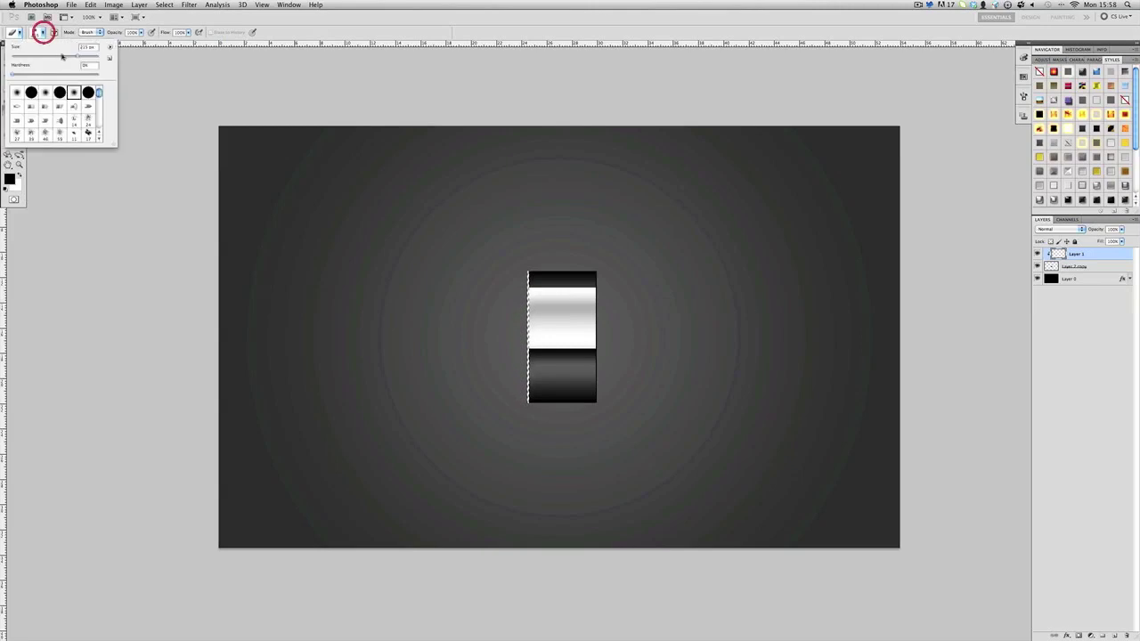
{"action": "left_click", "coordinate": [581, 468]}
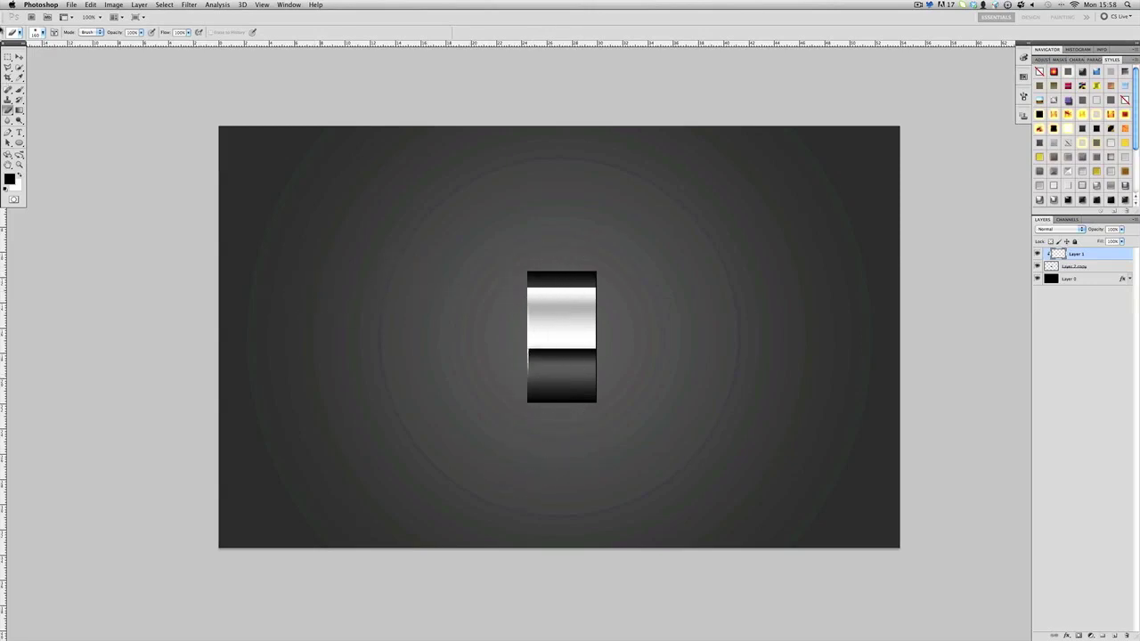
{"action": "left_click", "coordinate": [19, 57]}
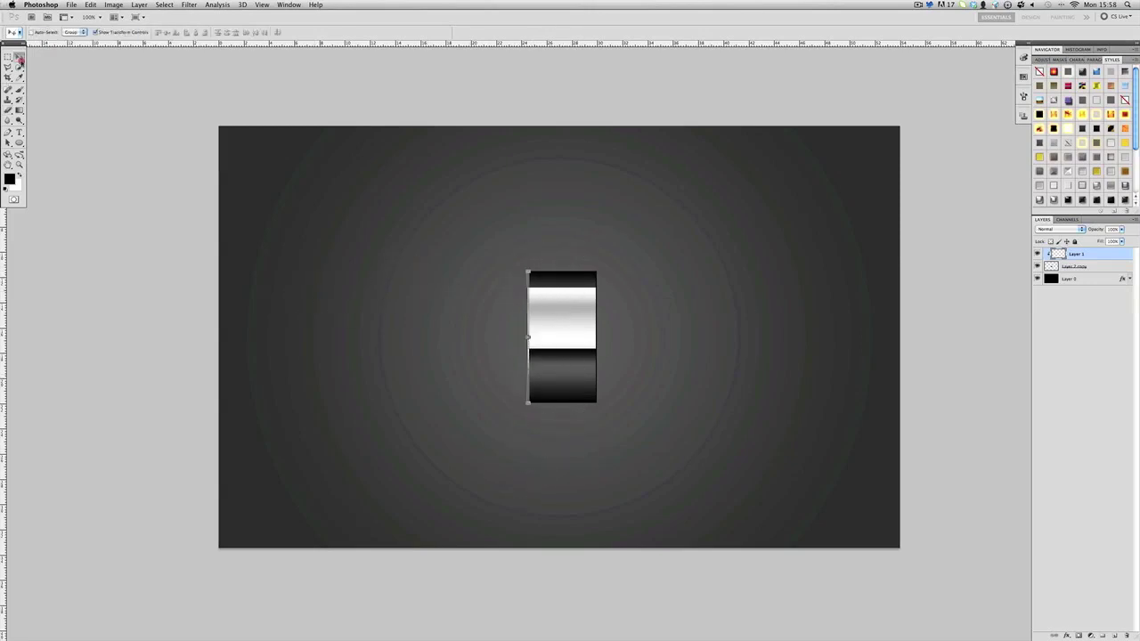
Merge the edge highlight layer into the rectangle and add a drop shadow with 100% opacity and a small spread and size
{"action": "right_click", "coordinate": [1096, 268]}
{"action": "left_click", "coordinate": [1024, 452]}
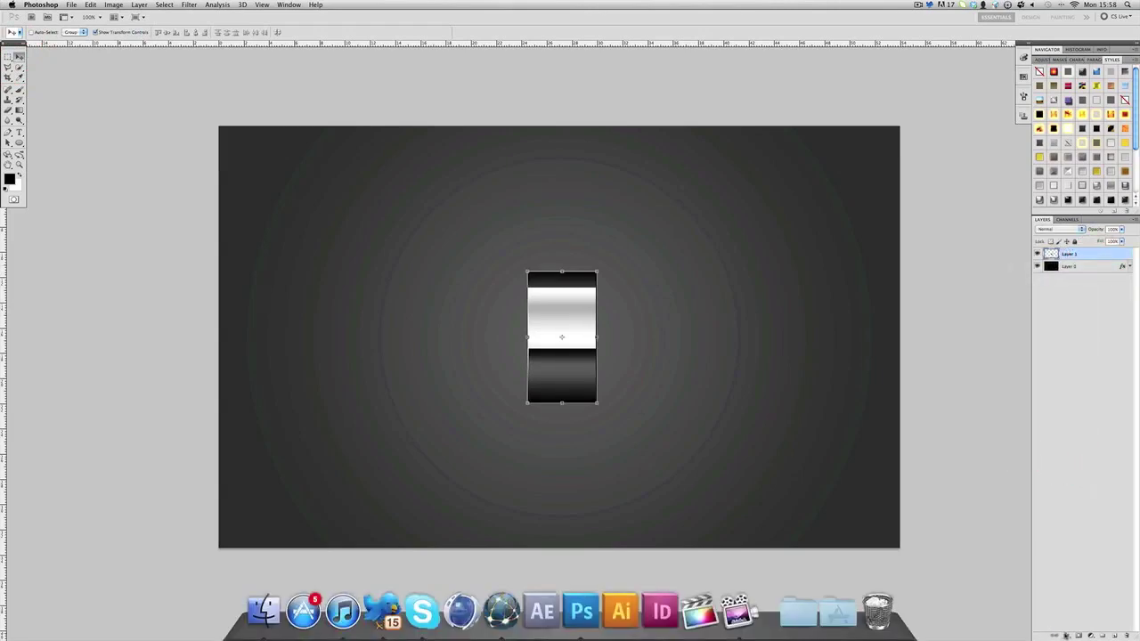
{"action": "left_click", "coordinate": [1067, 636]}
{"action": "left_click", "coordinate": [1087, 583]}
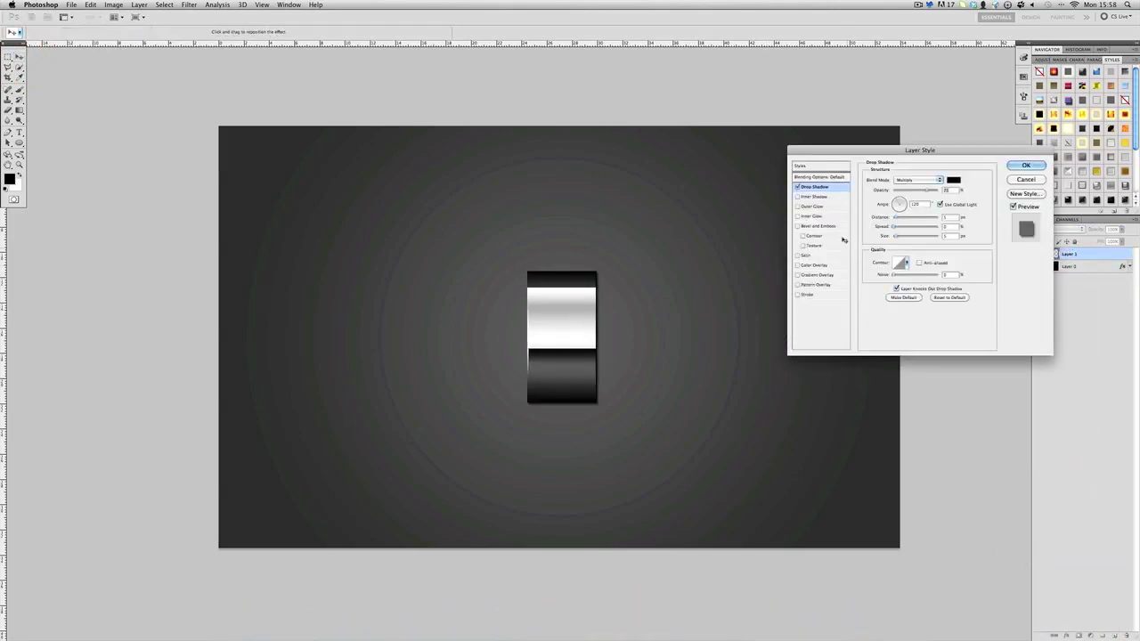
{"action": "left_click_drag", "start_coordinate": [897, 192], "coordinate": [938, 191]}
{"action": "mouse_move", "coordinate": [895, 226]}
{"action": "left_mouse_down"}
{"action": "mouse_move", "coordinate": [930, 227]}
{"action": "mouse_move", "coordinate": [901, 236]}
{"action": "left_mouse_up"}
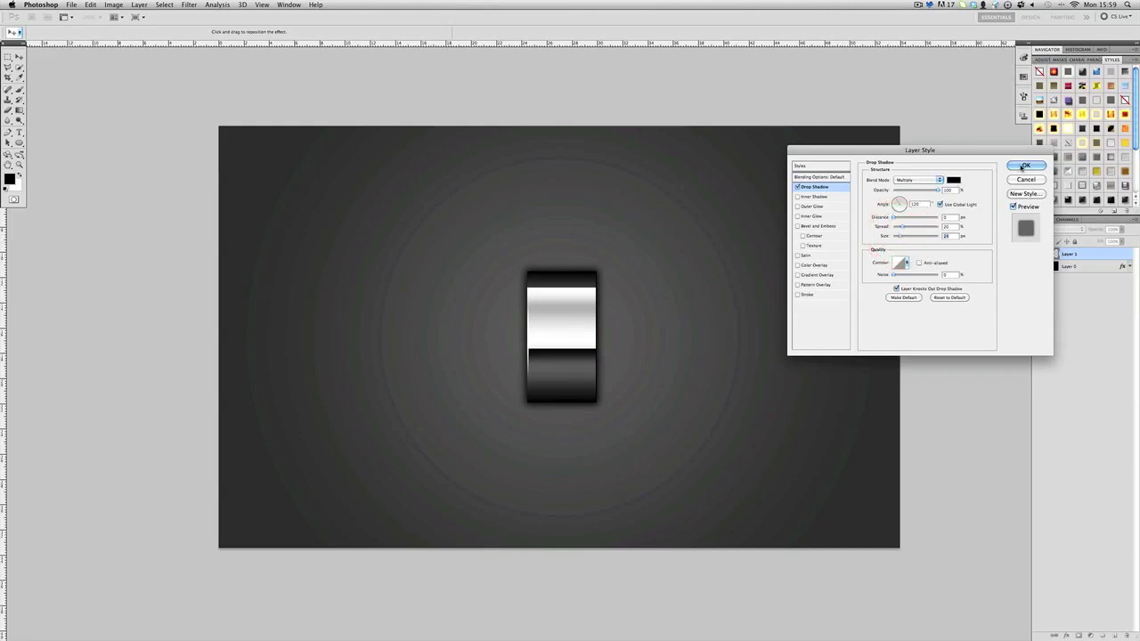
{"action": "left_click", "coordinate": [1024, 167]}
Duplicate the rectangle layer, shift the lower one left and scale it to about 62% so it sits partly behind the copy
{"action": "left_click", "coordinate": [1126, 254]}
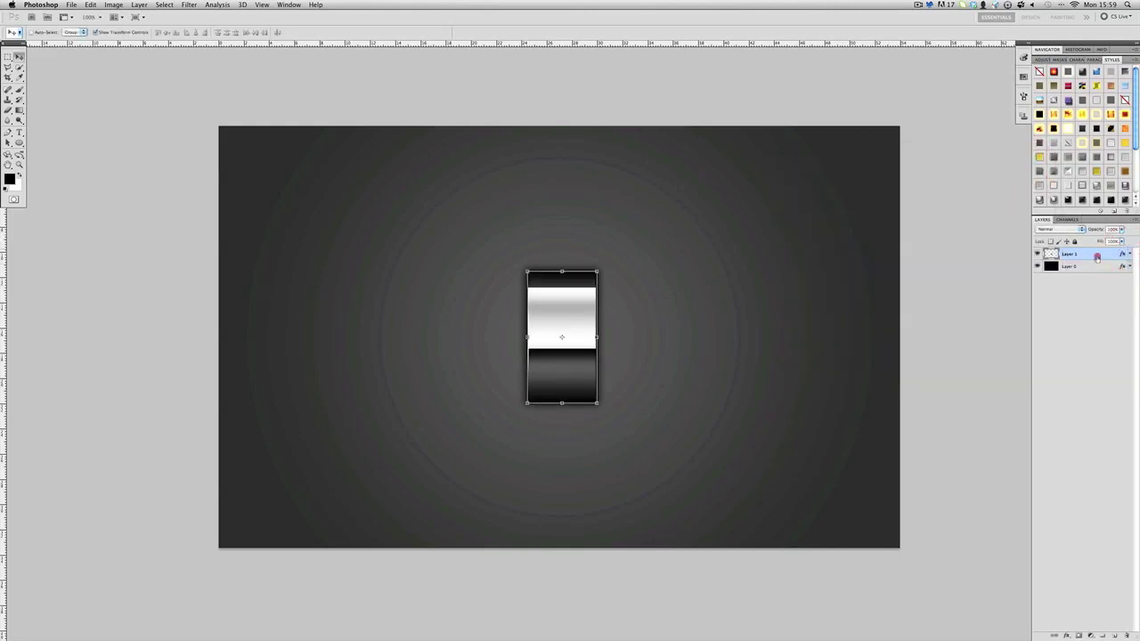
{"action": "mouse_move", "coordinate": [1097, 636]}
{"action": "left_mouse_down"}
{"action": "mouse_move", "coordinate": [1113, 634]}
{"action": "mouse_move", "coordinate": [1103, 636]}
{"action": "left_mouse_up"}
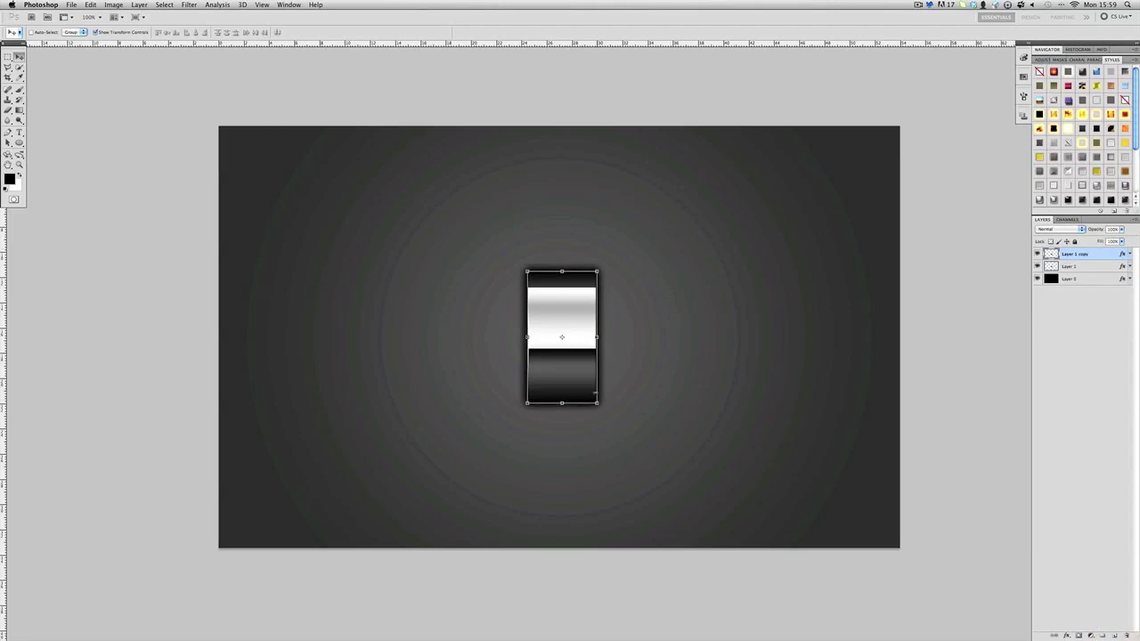
{"action": "left_click", "coordinate": [1080, 267]}
{"action": "left_click_drag", "start_coordinate": [585, 364], "coordinate": [503, 364]}
{"action": "left_click_drag", "start_coordinate": [520, 403], "coordinate": [535, 352]}
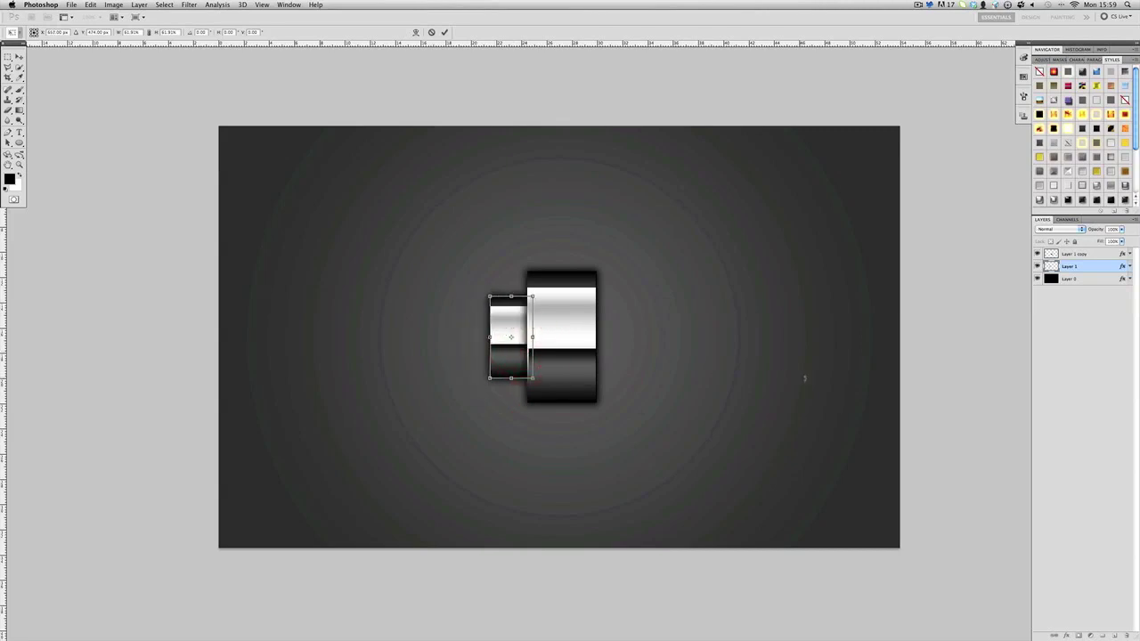
{"action": "key", "text": "Return"}
{"action": "left_click", "coordinate": [1076, 394]}
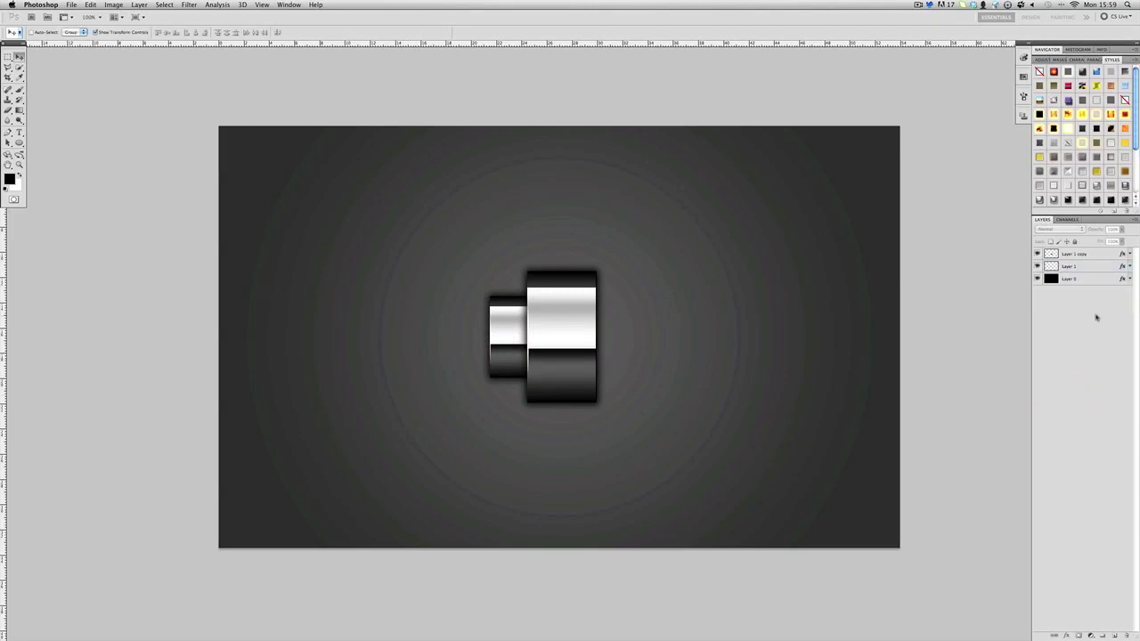
{"action": "left_click", "coordinate": [515, 623]}
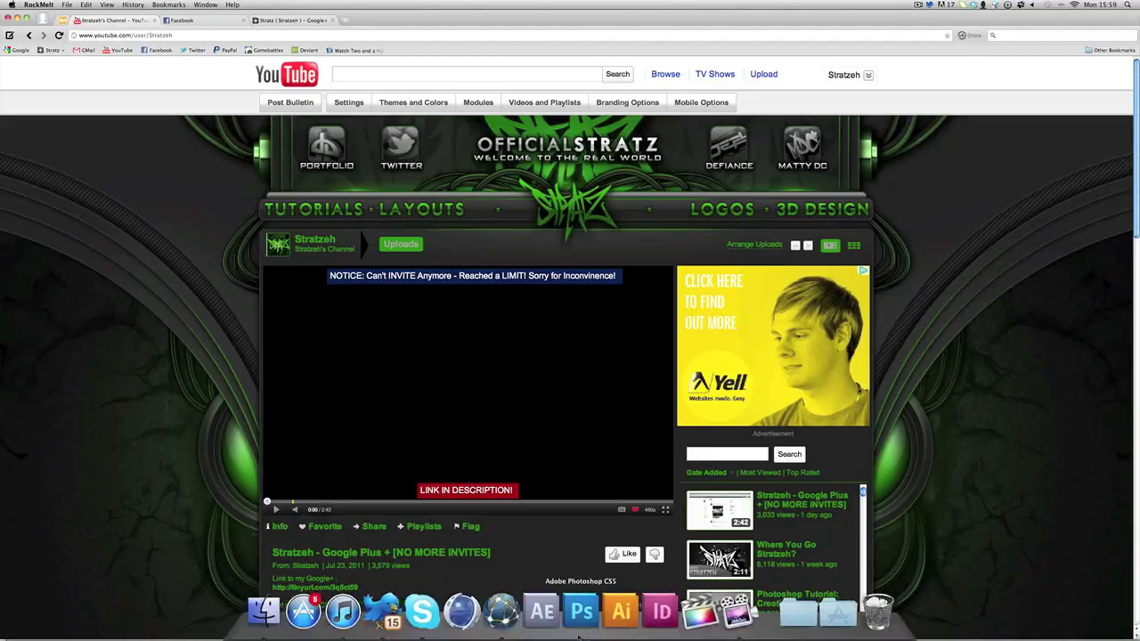
{"action": "left_click", "coordinate": [586, 613]}
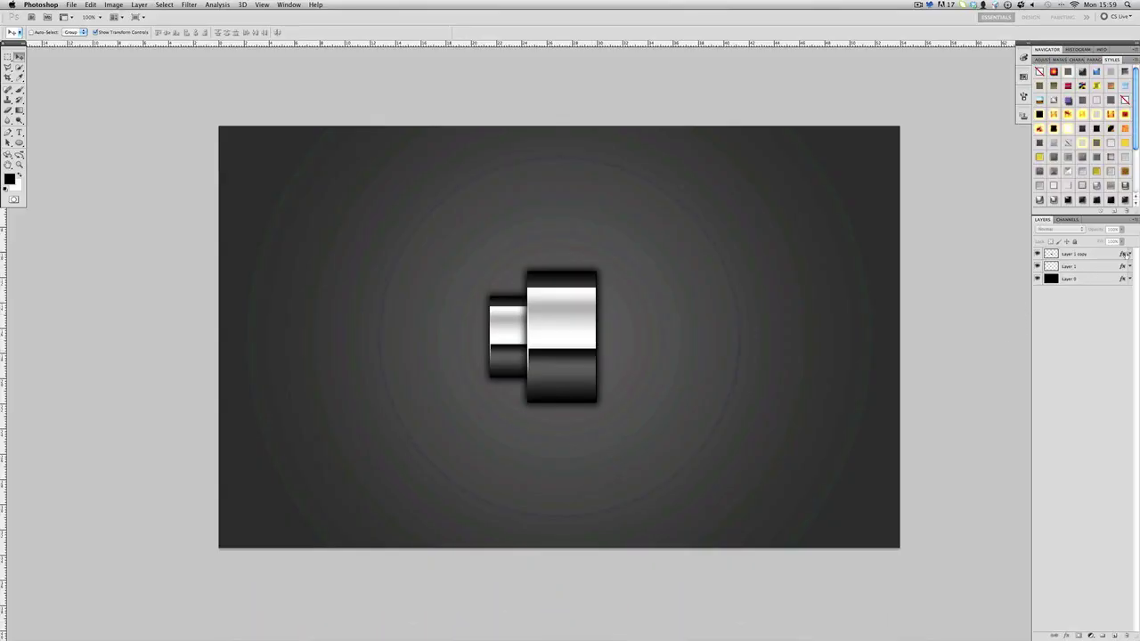
Copy the smaller piece's layer style and clear the layer styles of both metal pieces
{"action": "left_click", "coordinate": [1092, 268]}
{"action": "right_click", "coordinate": [1094, 265]}
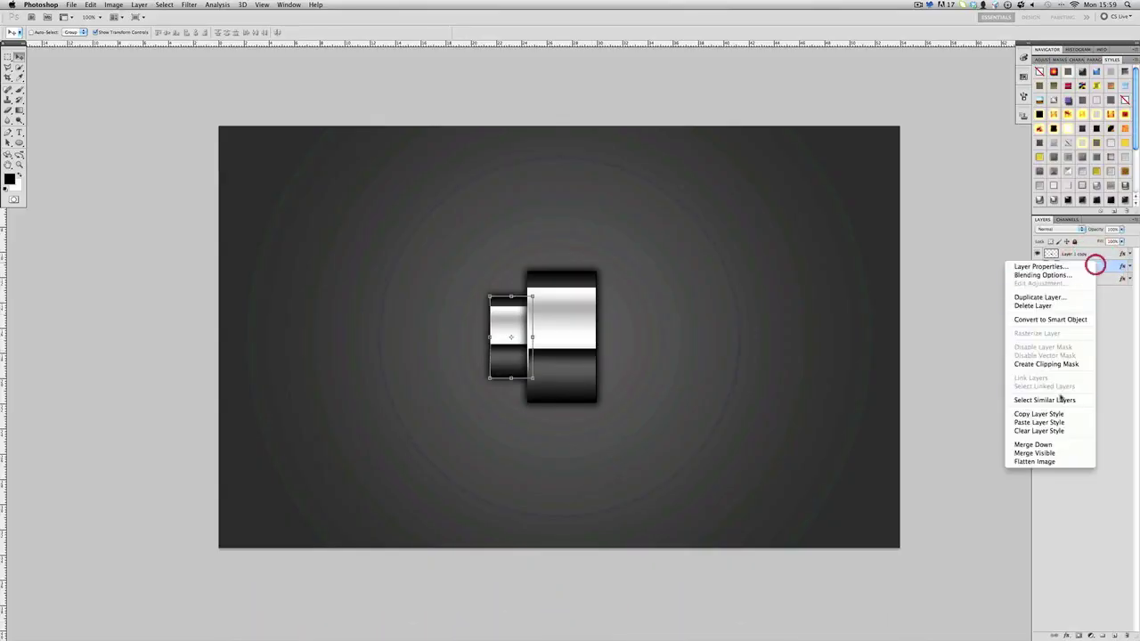
{"action": "left_click", "coordinate": [1040, 414]}
{"action": "left_click", "coordinate": [1094, 255], "text": "shift"}
{"action": "right_click", "coordinate": [1099, 255]}
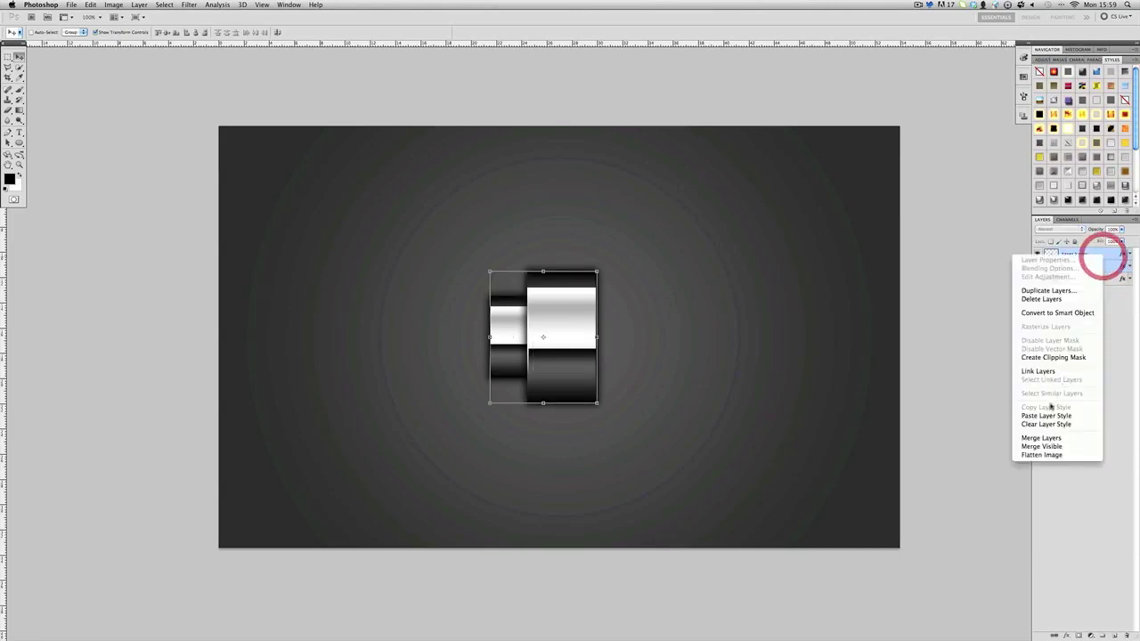
{"action": "left_click", "coordinate": [1051, 424]}
Merge both metal pieces into one layer and paste the copied drop shadow style onto it
{"action": "right_click", "coordinate": [1086, 258]}
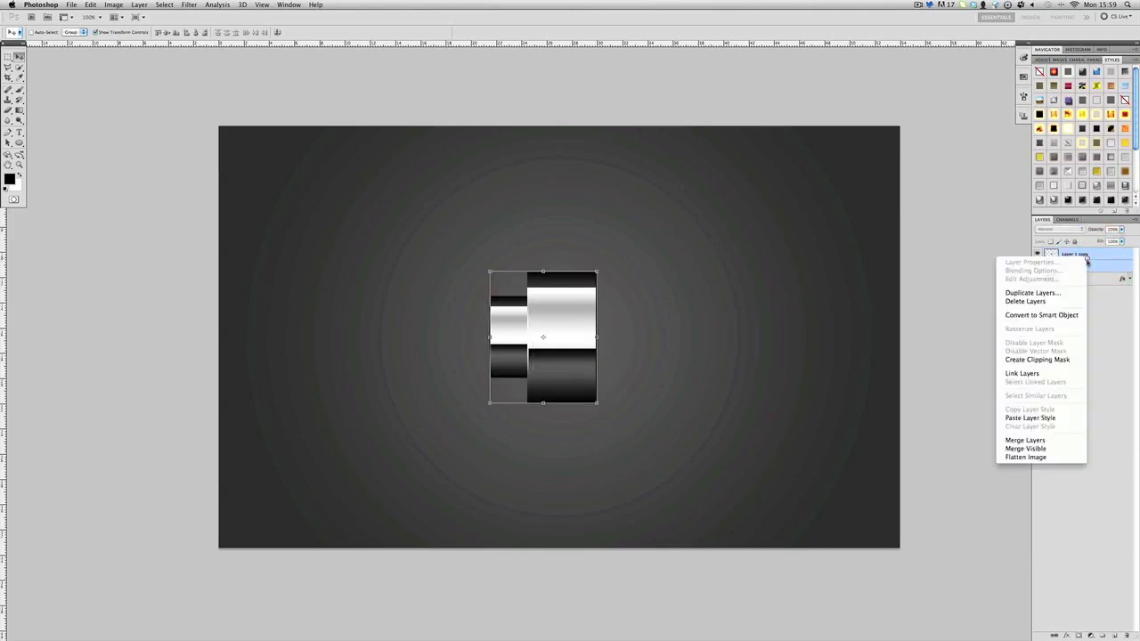
{"action": "left_click", "coordinate": [1046, 439]}
{"action": "right_click", "coordinate": [1089, 250]}
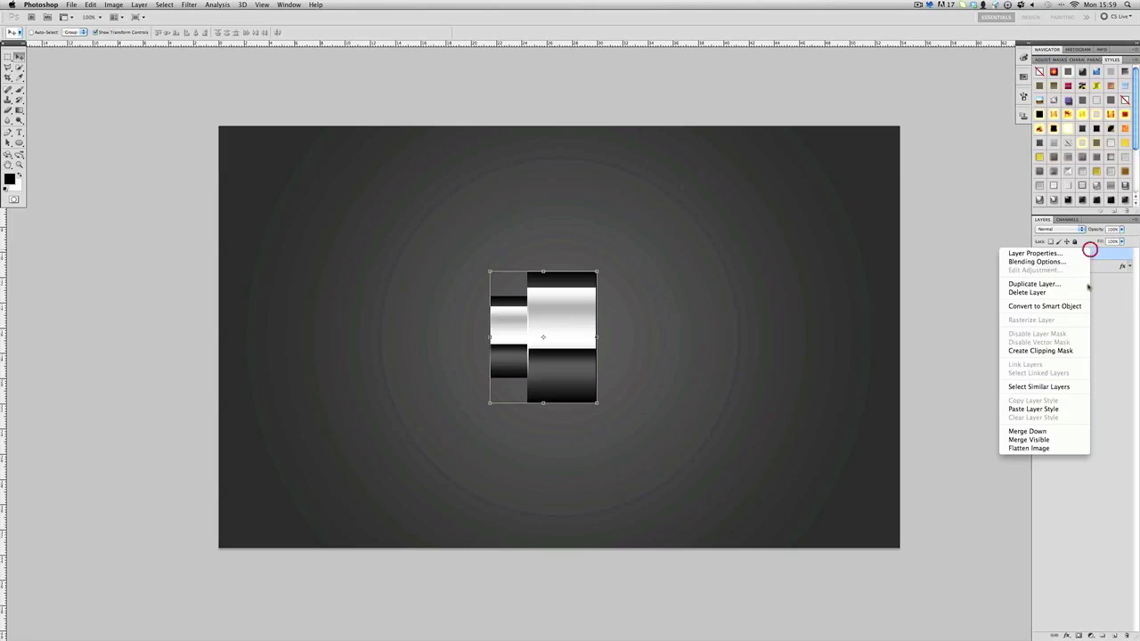
{"action": "left_click", "coordinate": [1043, 407]}
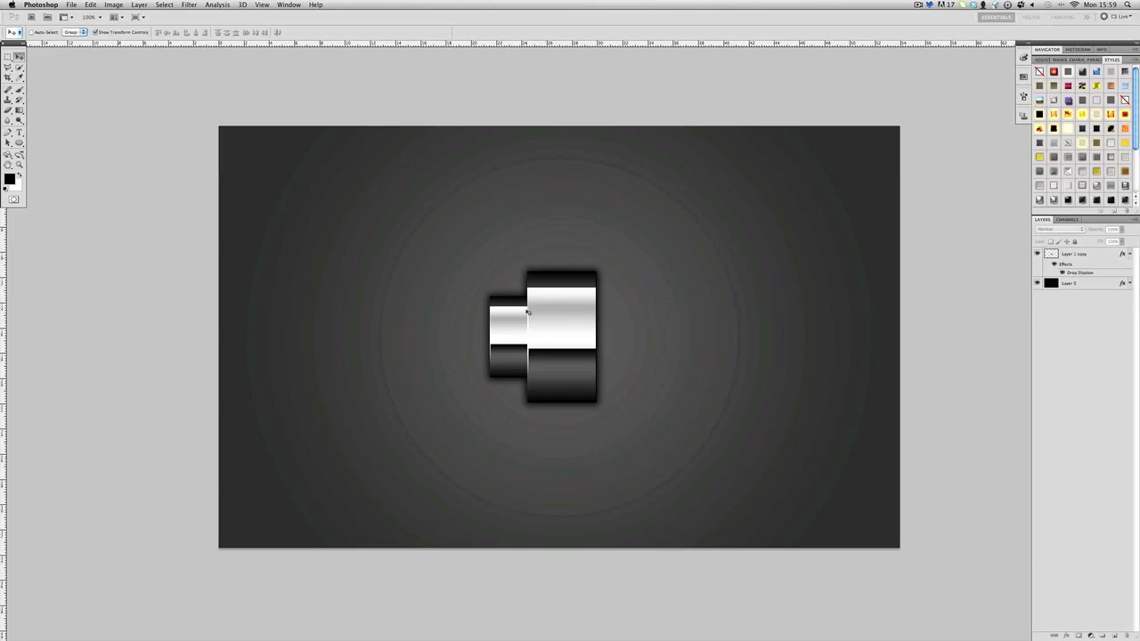
Undo the merge and layer style changes back to two separate pieces with drop shadows, and deselect the layers
{"action": "key", "text": "ctrl+alt+z"}
{"action": "key", "text": "ctrl+alt+z"}
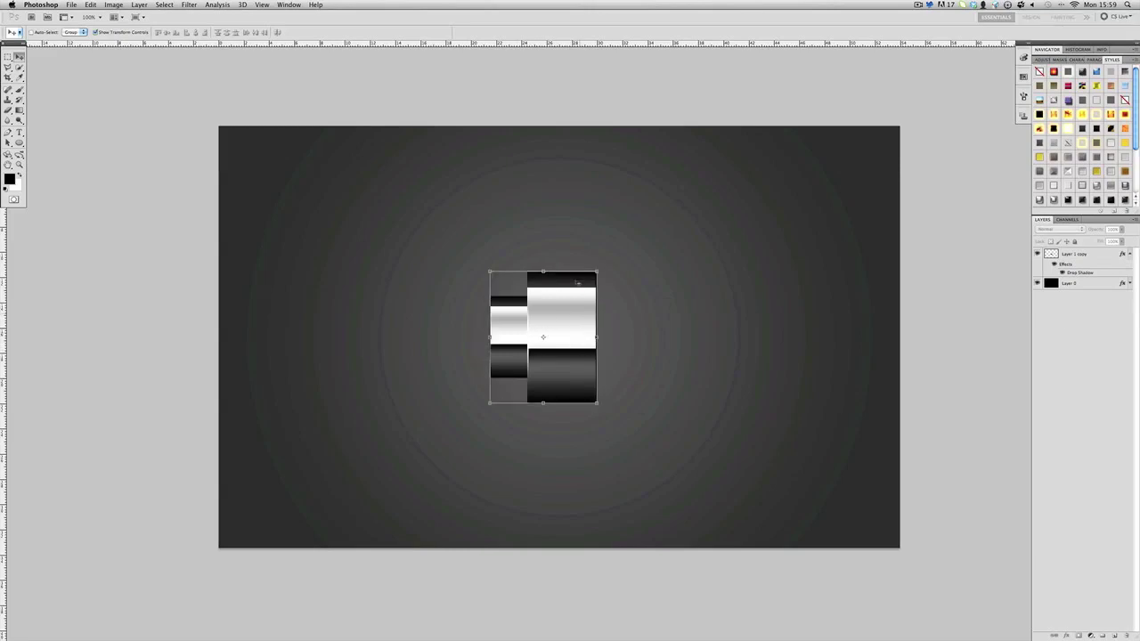
{"action": "left_click", "coordinate": [1089, 360]}
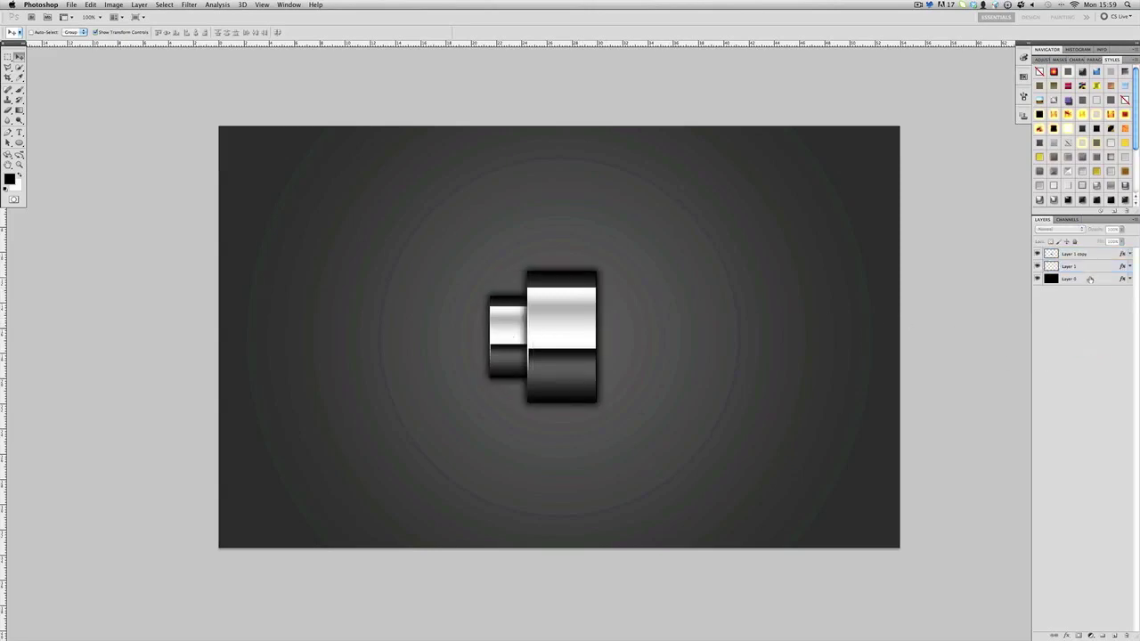
Add a red Color Overlay to the larger piece's layer style with the Overlay blend mode
{"action": "left_click", "coordinate": [1089, 254]}
{"action": "double_click", "coordinate": [1124, 254]}
{"action": "left_click", "coordinate": [817, 265]}
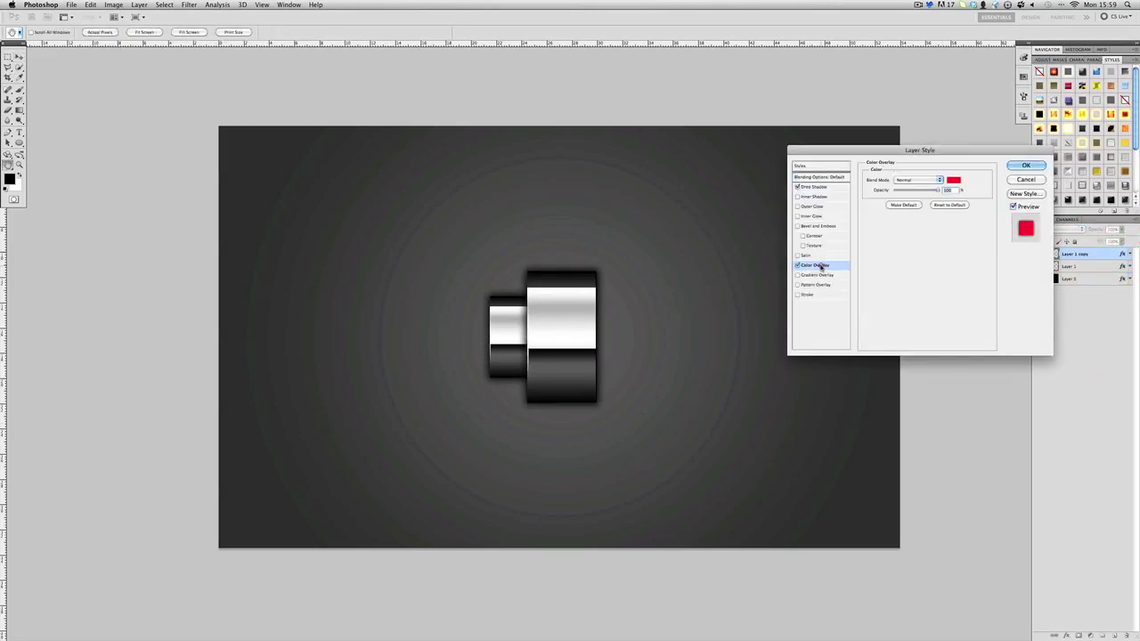
{"action": "left_click", "coordinate": [937, 181]}
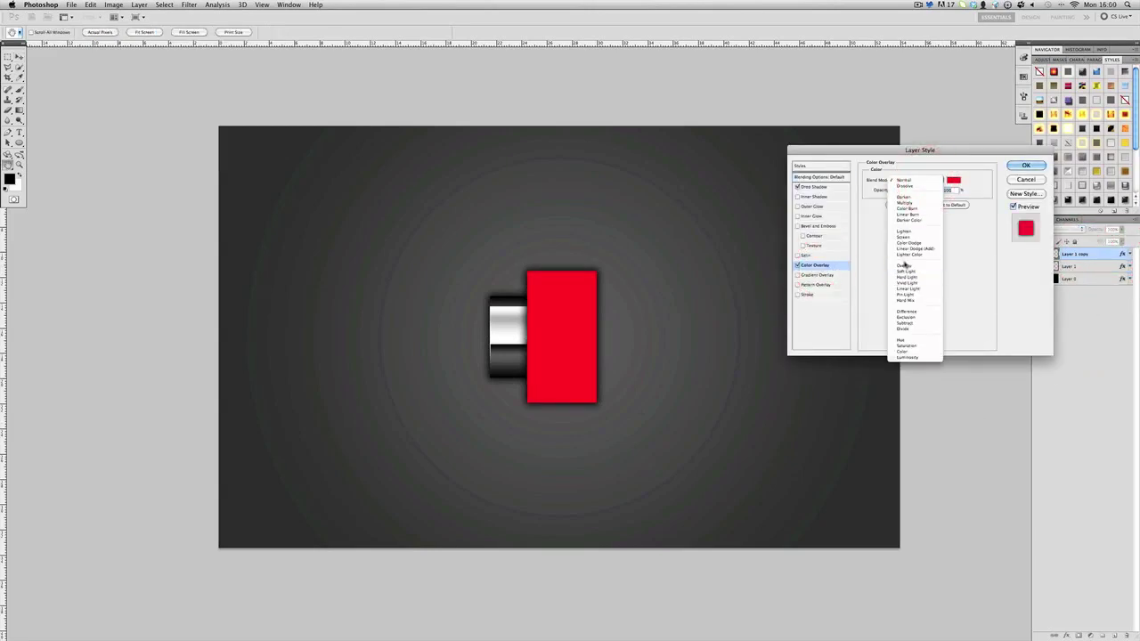
{"action": "left_click", "coordinate": [903, 259]}
{"action": "left_click", "coordinate": [921, 183]}
{"action": "left_click", "coordinate": [910, 285]}
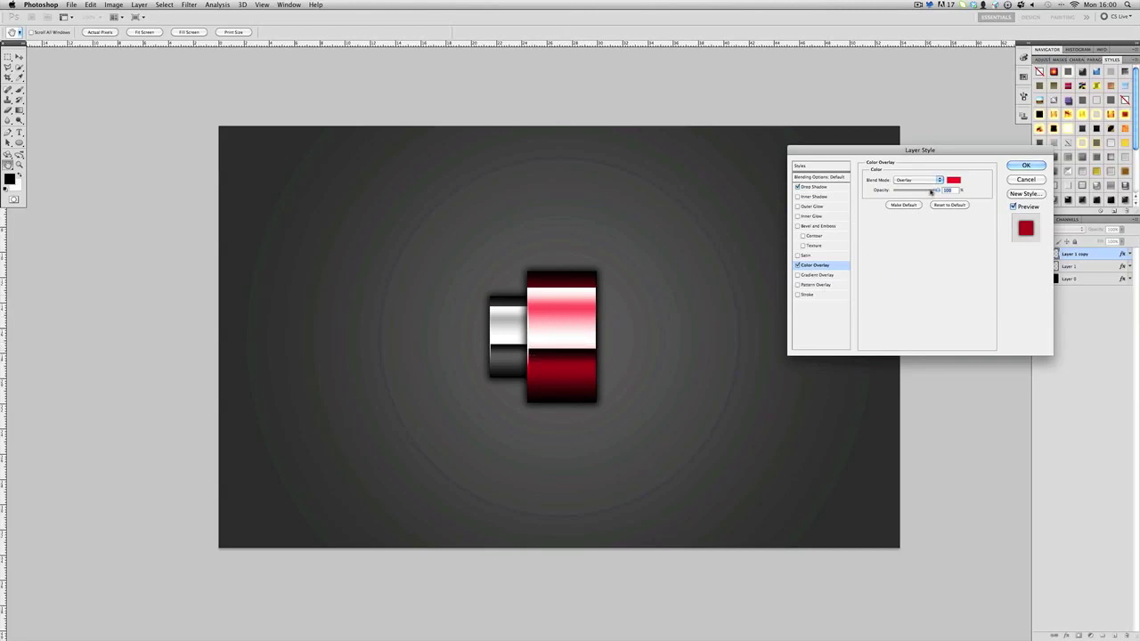
Try Color Burn for the red overlay, then set its blend mode to Linear Burn and reduce its opacity to about half
{"action": "left_click", "coordinate": [936, 181]}
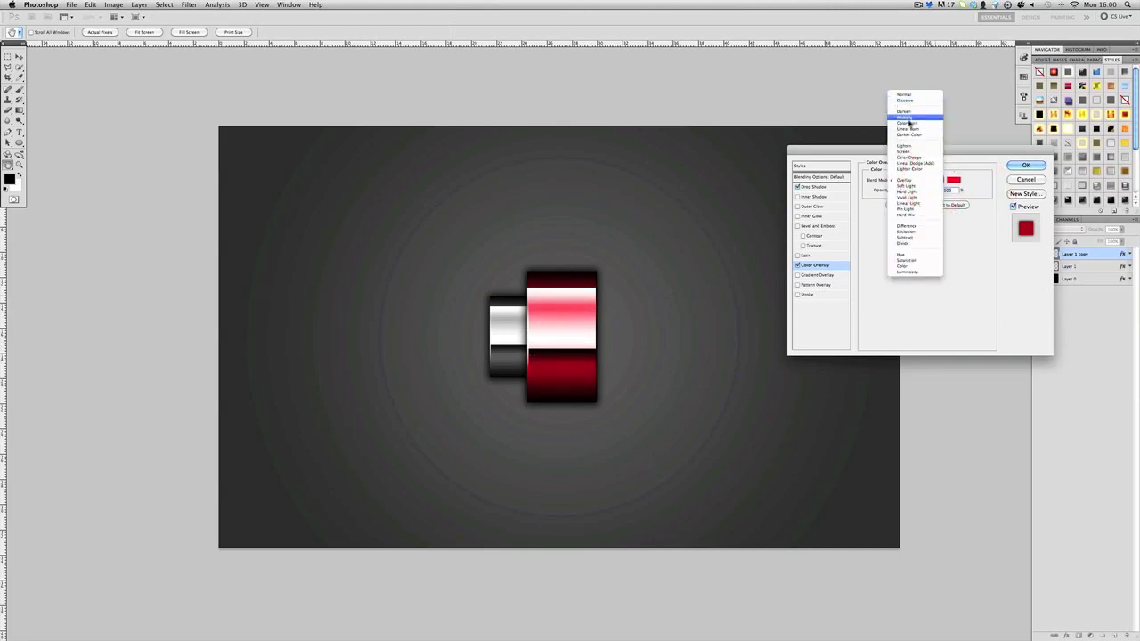
{"action": "left_click", "coordinate": [908, 123]}
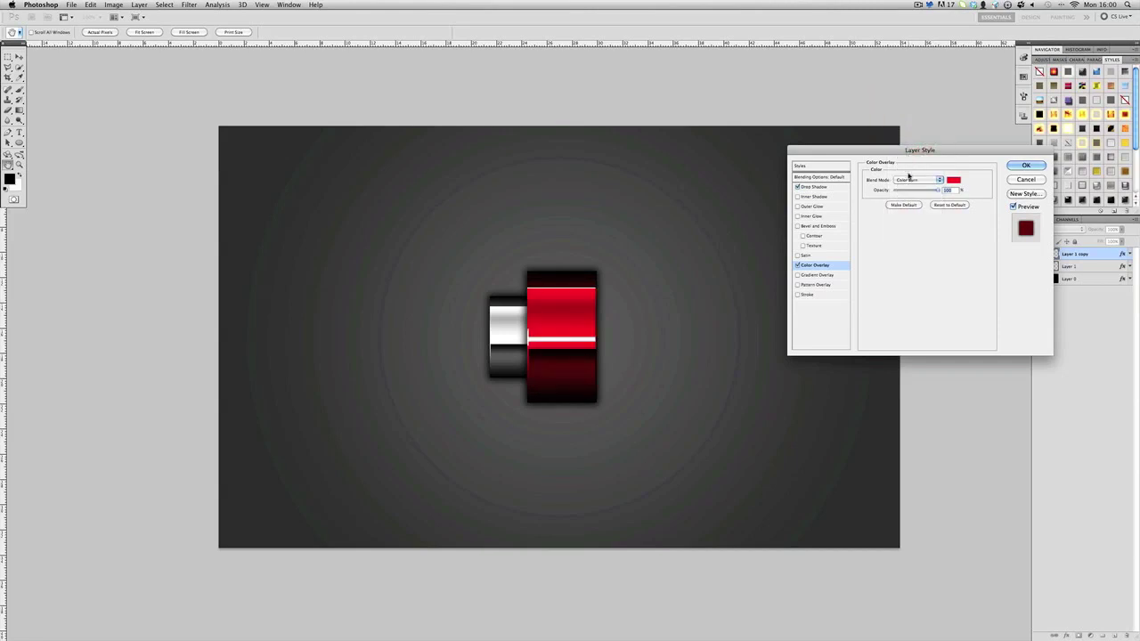
{"action": "left_click", "coordinate": [909, 178]}
{"action": "left_click", "coordinate": [911, 189]}
{"action": "mouse_move", "coordinate": [917, 192]}
{"action": "left_mouse_down"}
{"action": "mouse_move", "coordinate": [903, 188]}
{"action": "mouse_move", "coordinate": [915, 190]}
{"action": "left_mouse_up"}
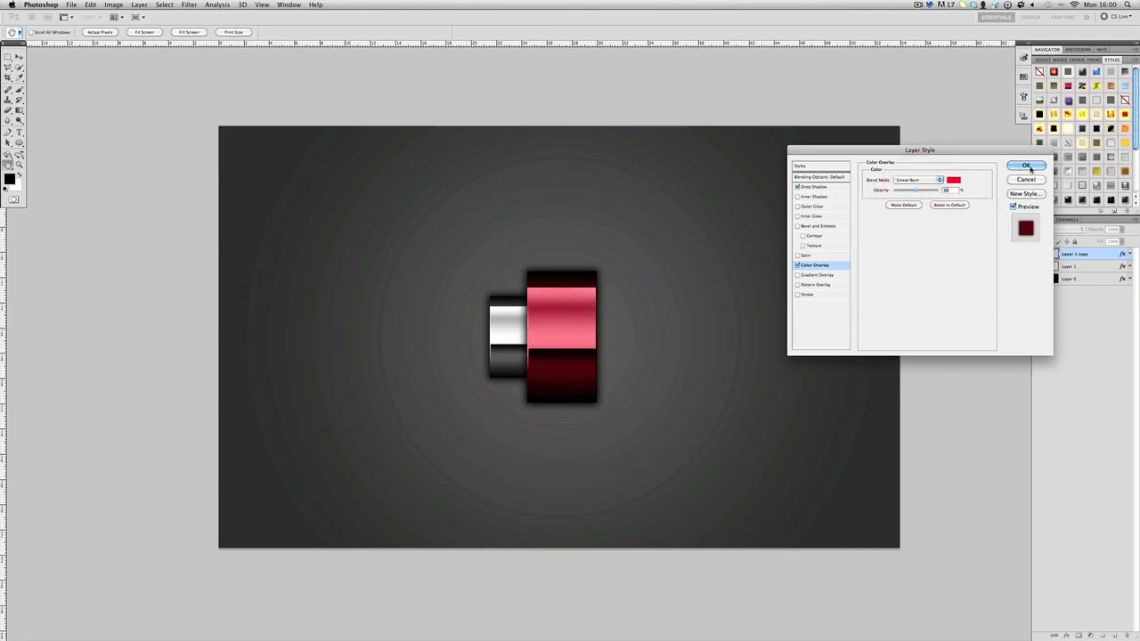
Change the overlay colour to bright green, lower its opacity to 21%, and apply the layer style
{"action": "left_click", "coordinate": [955, 182]}
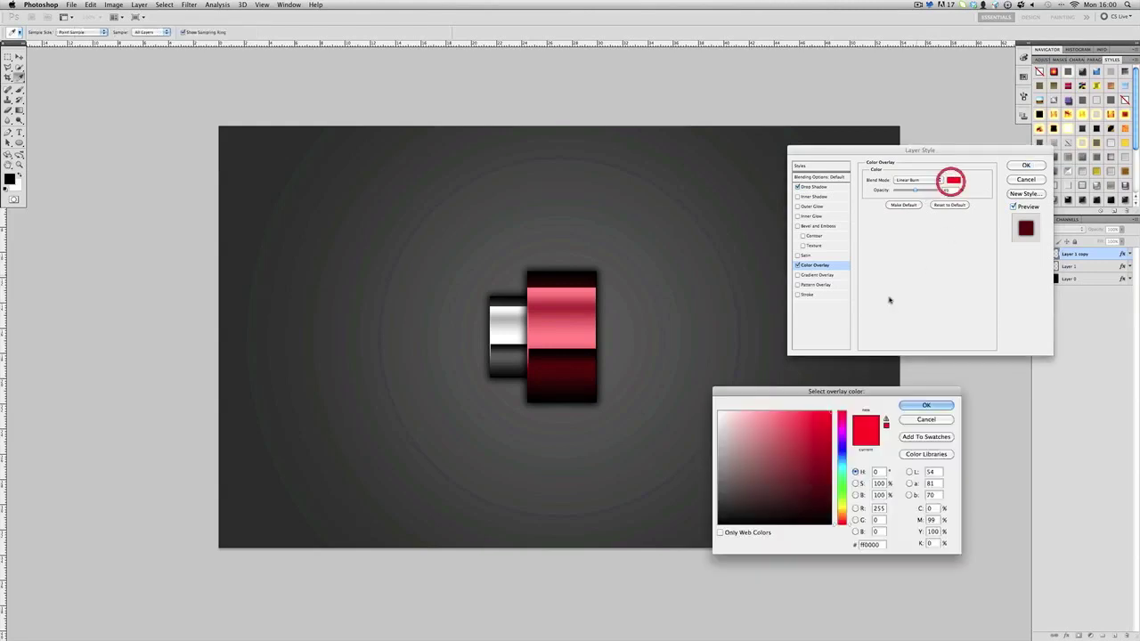
{"action": "left_click", "coordinate": [841, 489]}
{"action": "left_click", "coordinate": [809, 445]}
{"action": "left_click", "coordinate": [923, 405]}
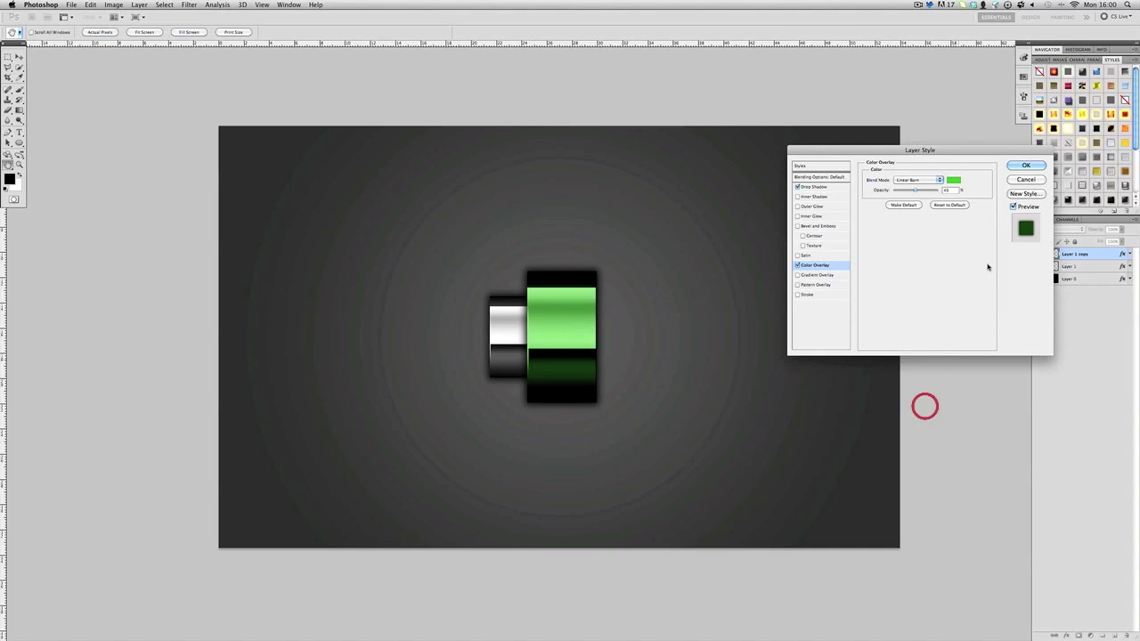
{"action": "mouse_move", "coordinate": [916, 190]}
{"action": "left_mouse_down"}
{"action": "mouse_move", "coordinate": [927, 190]}
{"action": "mouse_move", "coordinate": [895, 192]}
{"action": "mouse_move", "coordinate": [904, 193]}
{"action": "left_mouse_up"}
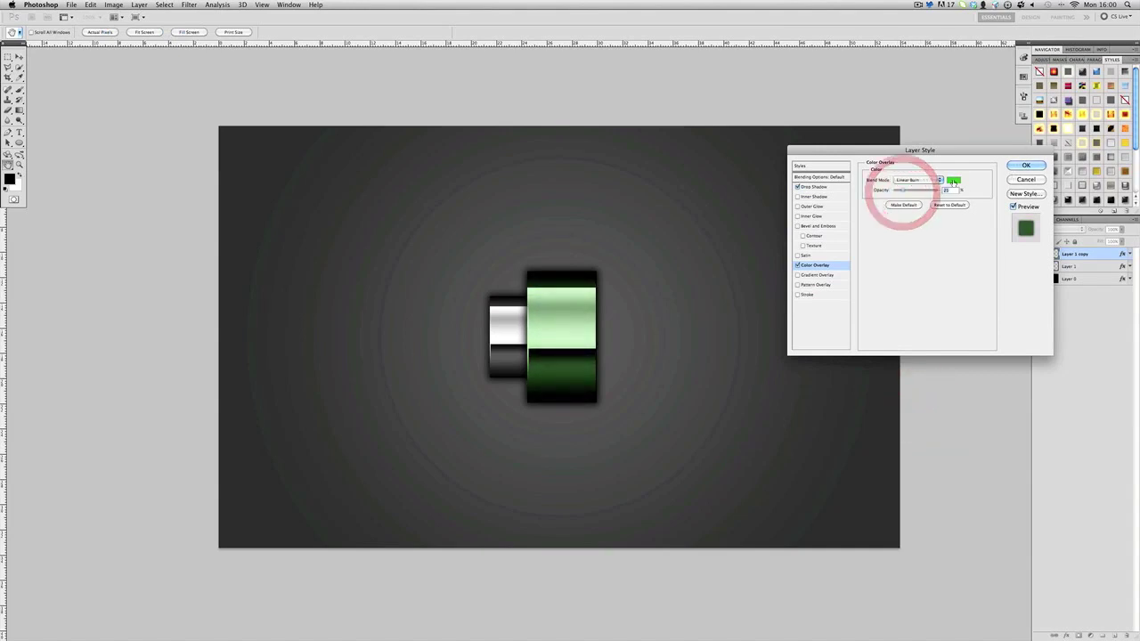
{"action": "left_click", "coordinate": [955, 180]}
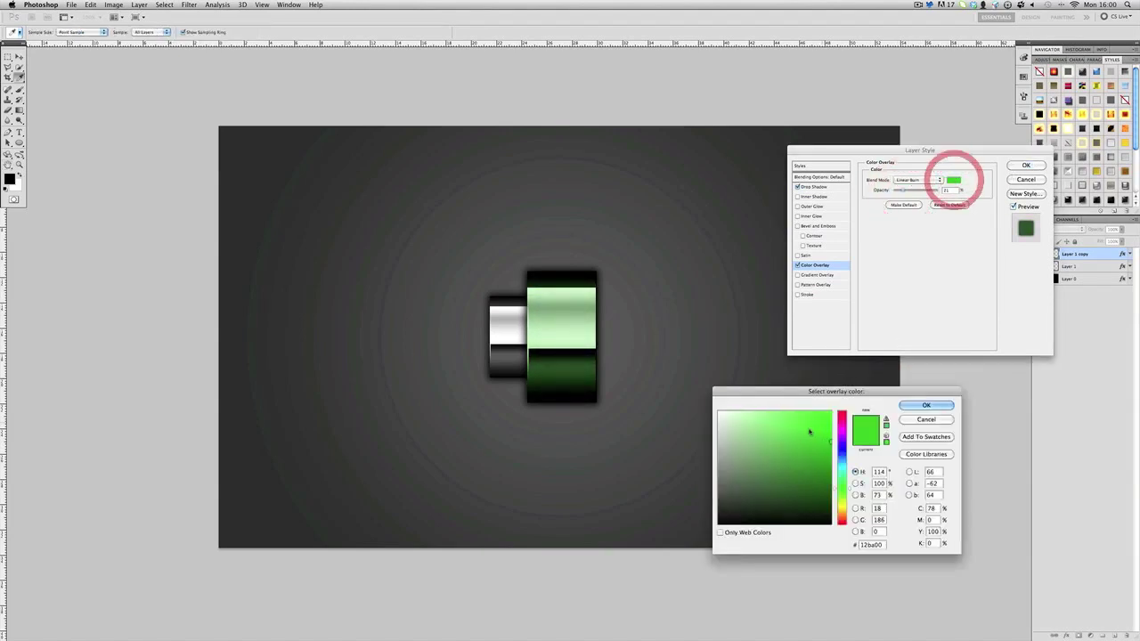
{"action": "left_click", "coordinate": [931, 405]}
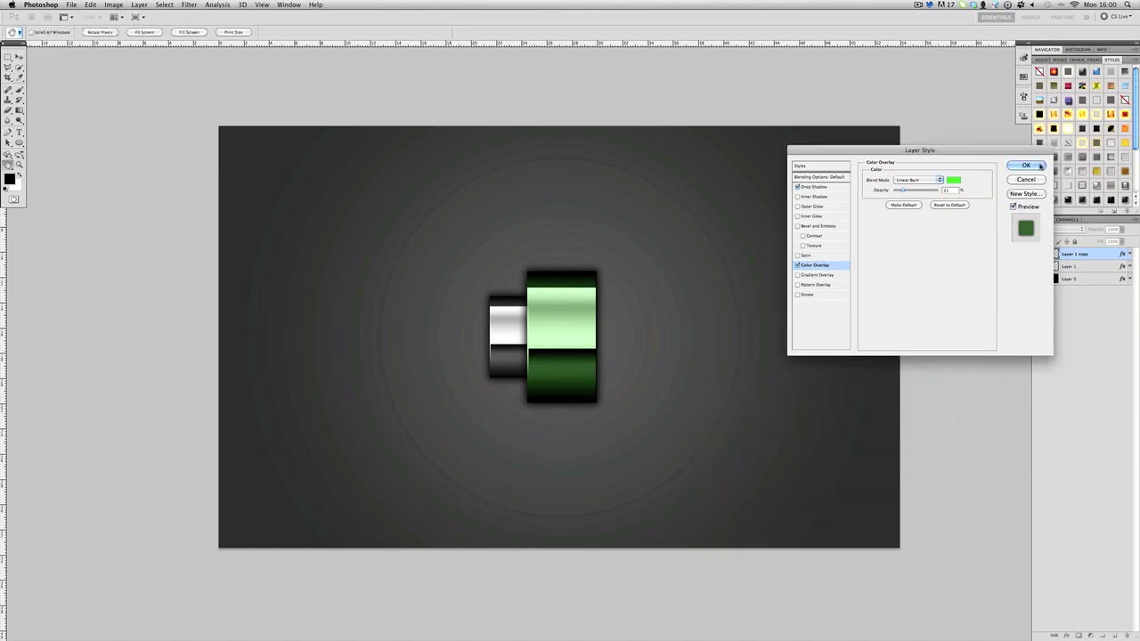
{"action": "left_click", "coordinate": [1041, 166]}
Copy the larger piece's layer style onto the smaller piece so both share the green overlay, and deselect the layers
{"action": "right_click", "coordinate": [1096, 250]}
{"action": "left_click", "coordinate": [1031, 404]}
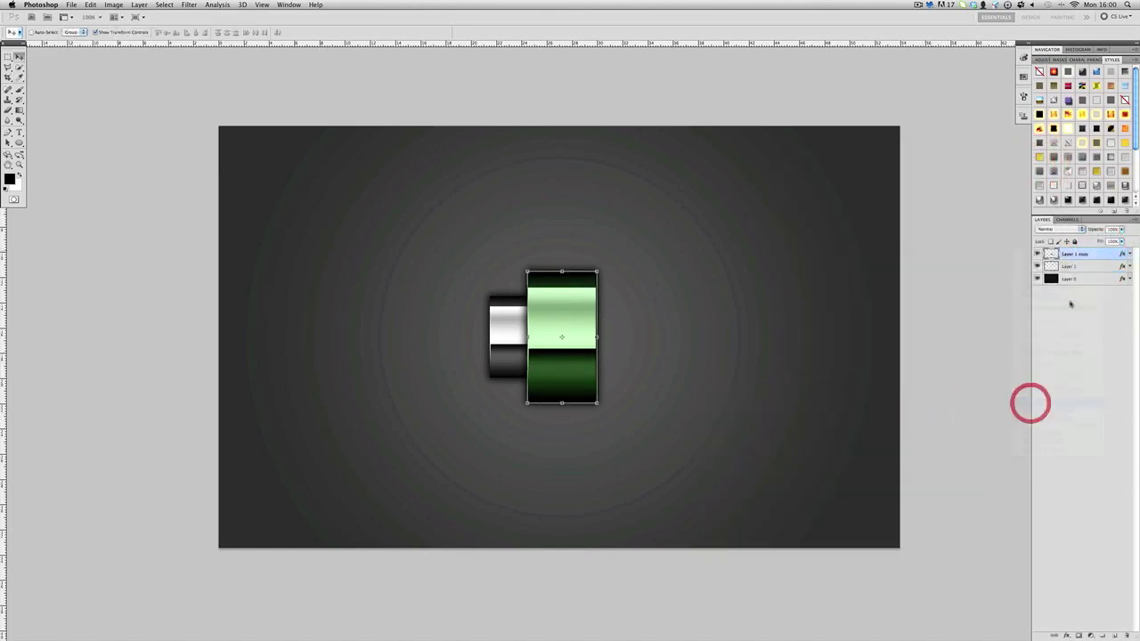
{"action": "right_click", "coordinate": [1076, 266]}
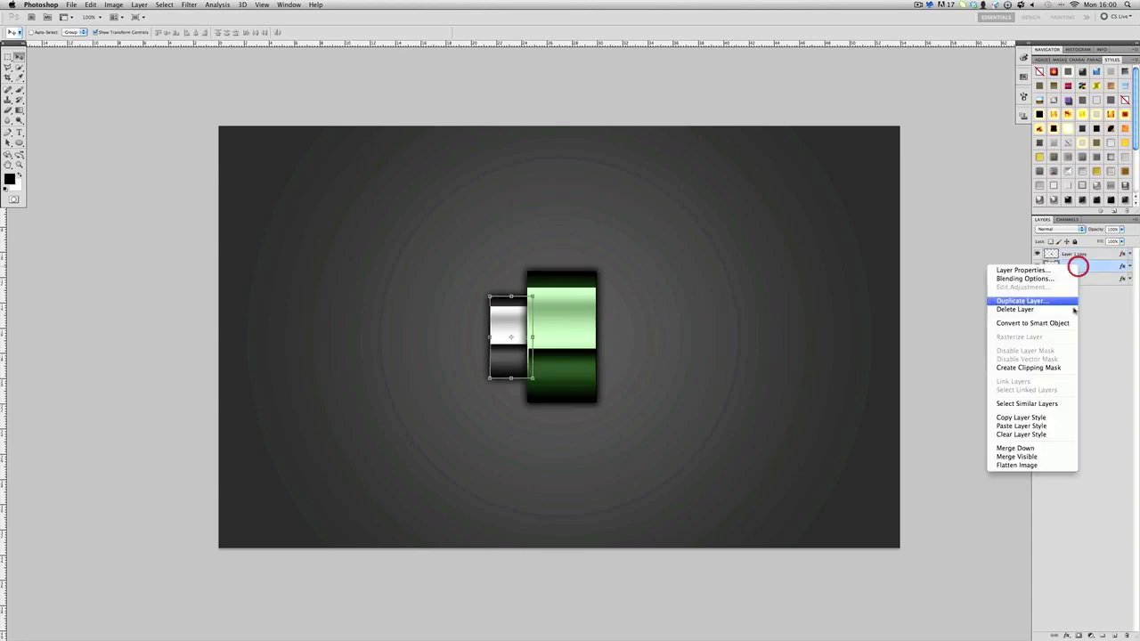
{"action": "left_click", "coordinate": [1028, 426]}
{"action": "left_click", "coordinate": [1090, 469]}
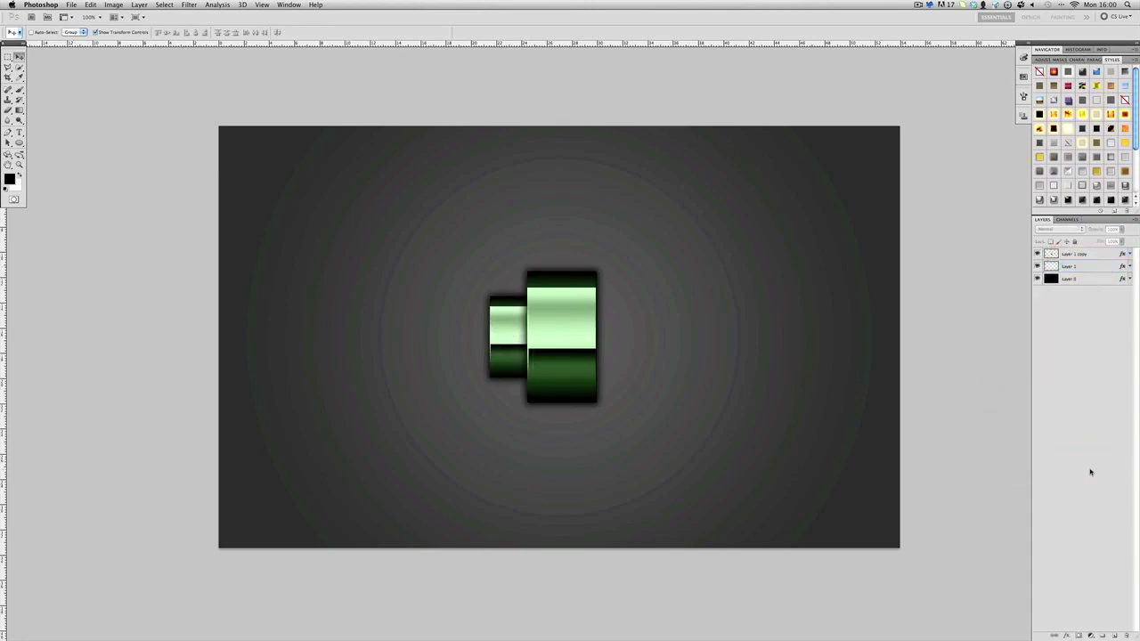
Add a new empty layer directly above the background layer
{"action": "left_click", "coordinate": [1103, 286]}
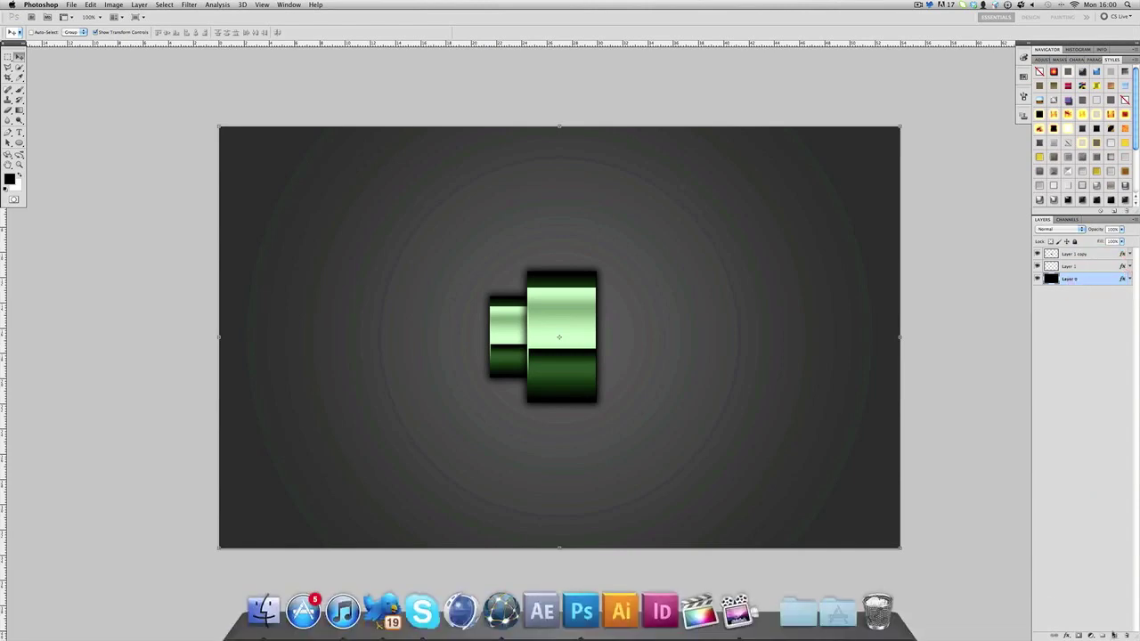
{"action": "left_click", "coordinate": [1116, 635]}
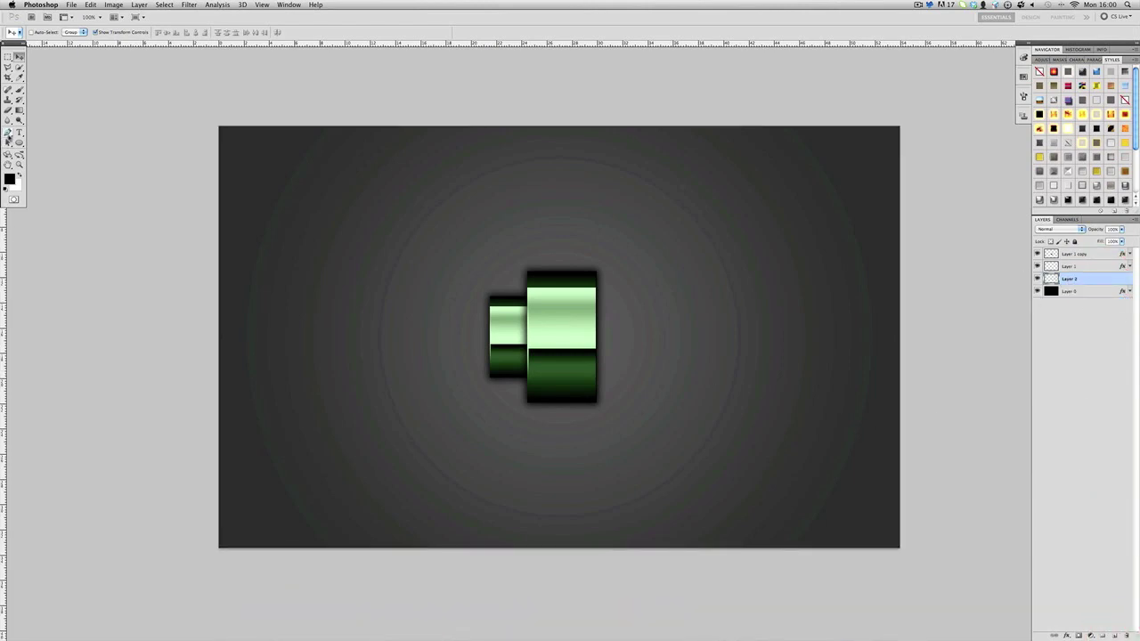
{"action": "left_click", "coordinate": [8, 134]}
Set the Brush tool to a small hard round tip with 100% hardness
{"action": "left_click", "coordinate": [19, 89]}
{"action": "left_click", "coordinate": [36, 32]}
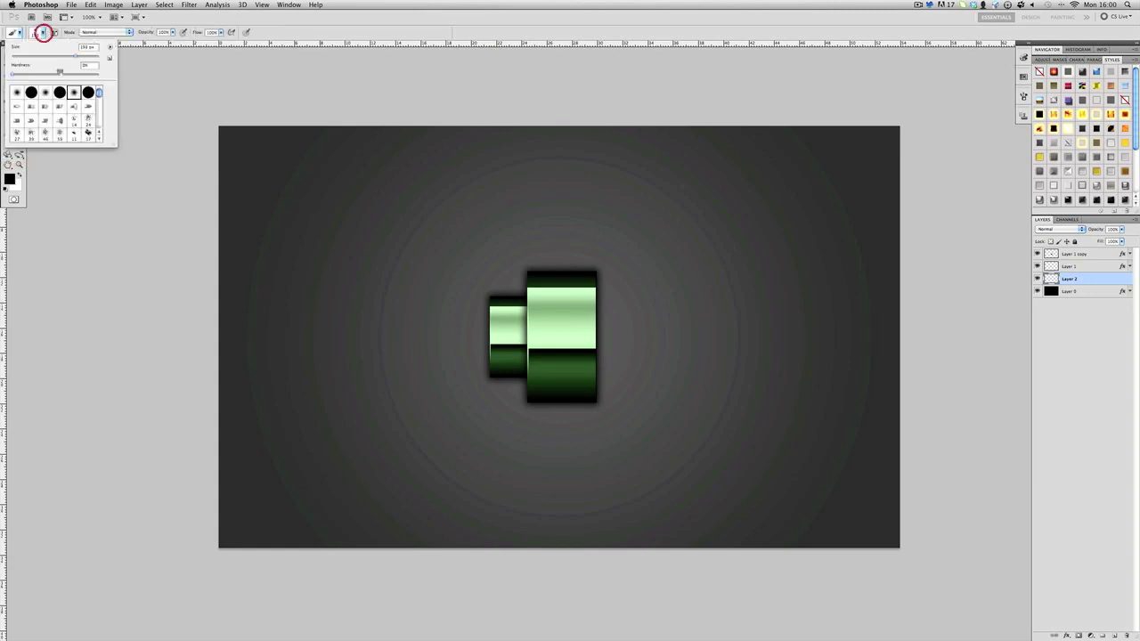
{"action": "left_click", "coordinate": [58, 92]}
{"action": "left_click_drag", "start_coordinate": [117, 75], "coordinate": [150, 72]}
{"action": "left_click_drag", "start_coordinate": [15, 56], "coordinate": [24, 55]}
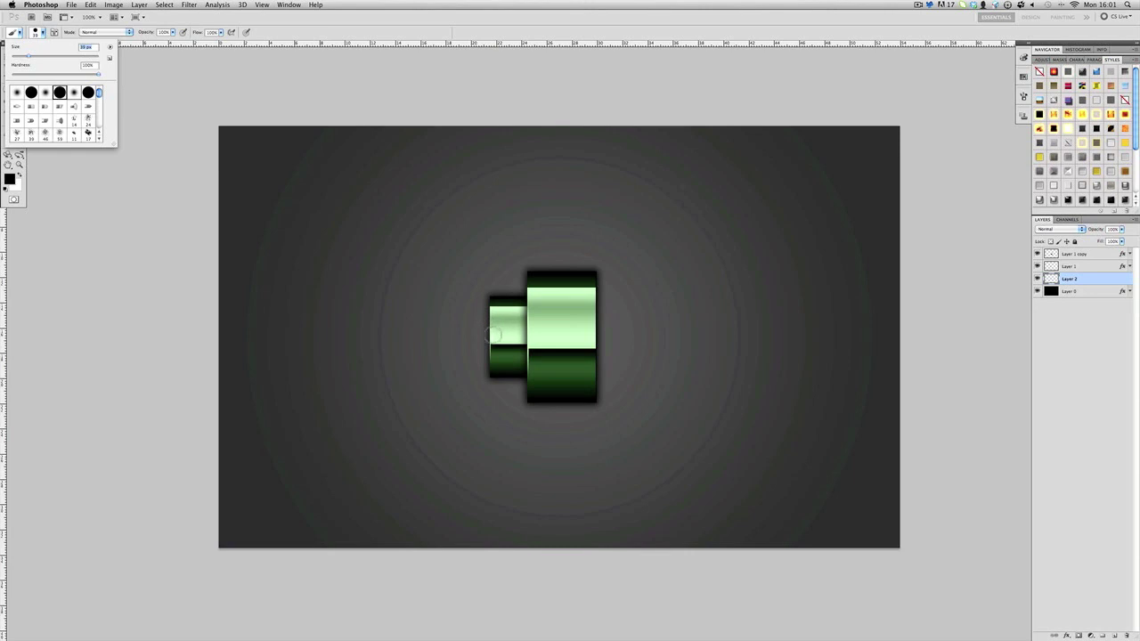
{"action": "key", "text": "Escape"}
{"action": "key", "text": "p"}
{"action": "key", "text": "b"}
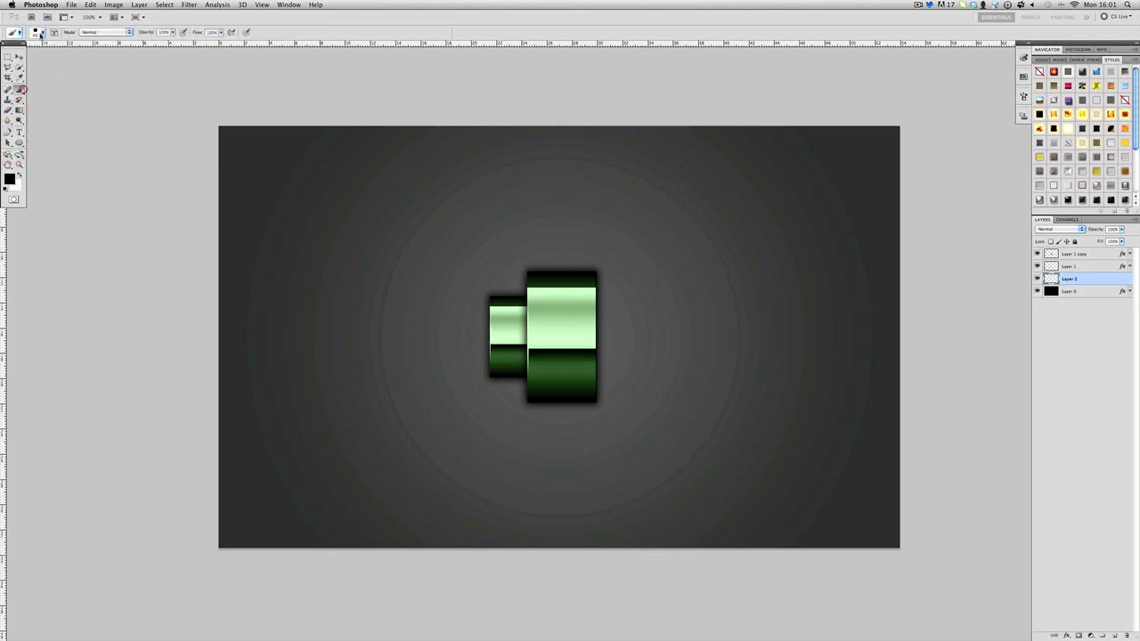
Draw a curved open path with the Pen tool from the connector's smaller piece to just above the canvas's upper-left edge
{"action": "left_click", "coordinate": [8, 131]}
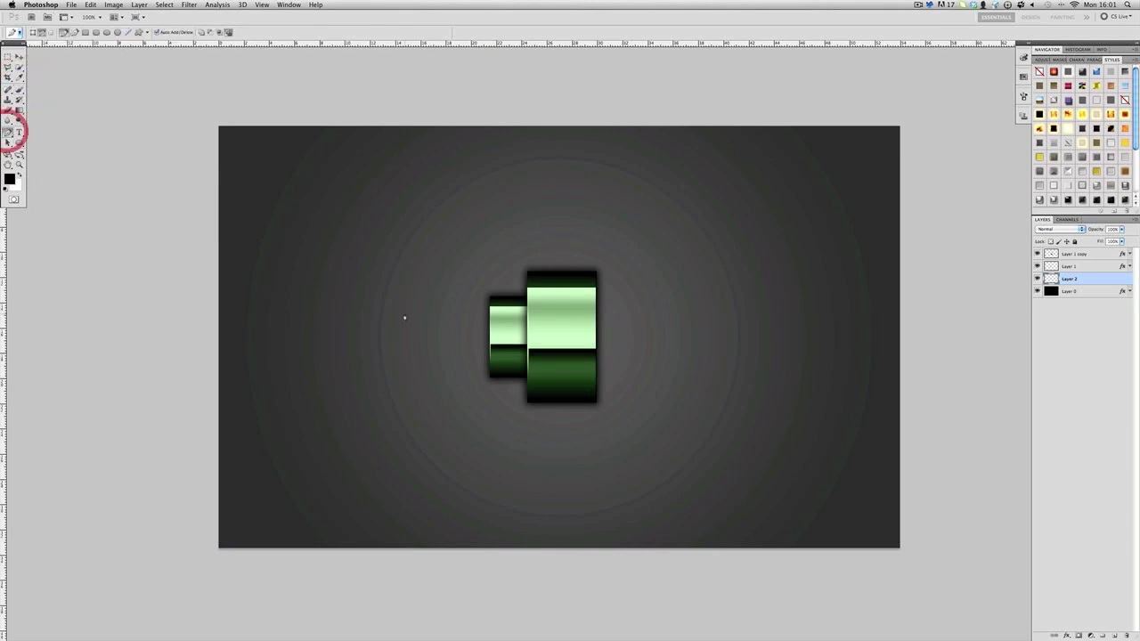
{"action": "left_click", "coordinate": [505, 338]}
{"action": "left_click_drag", "start_coordinate": [289, 119], "coordinate": [331, 77]}
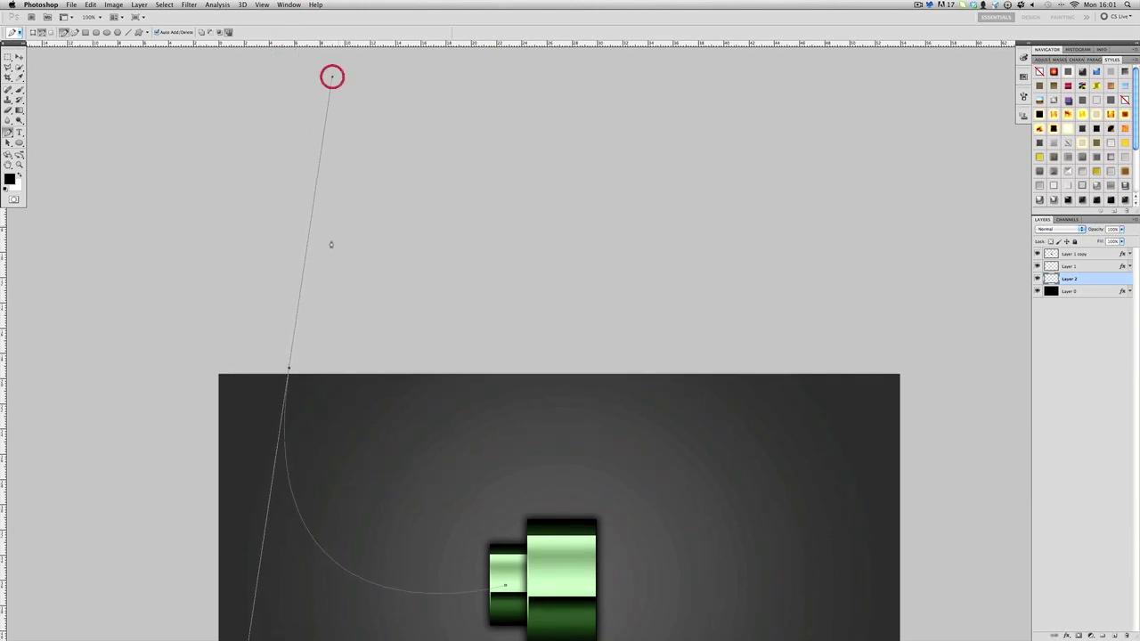
{"action": "left_click", "coordinate": [288, 369], "text": "alt"}
{"action": "scroll", "coordinate": [493, 246], "scroll_direction": "down", "scroll_amount": 5}
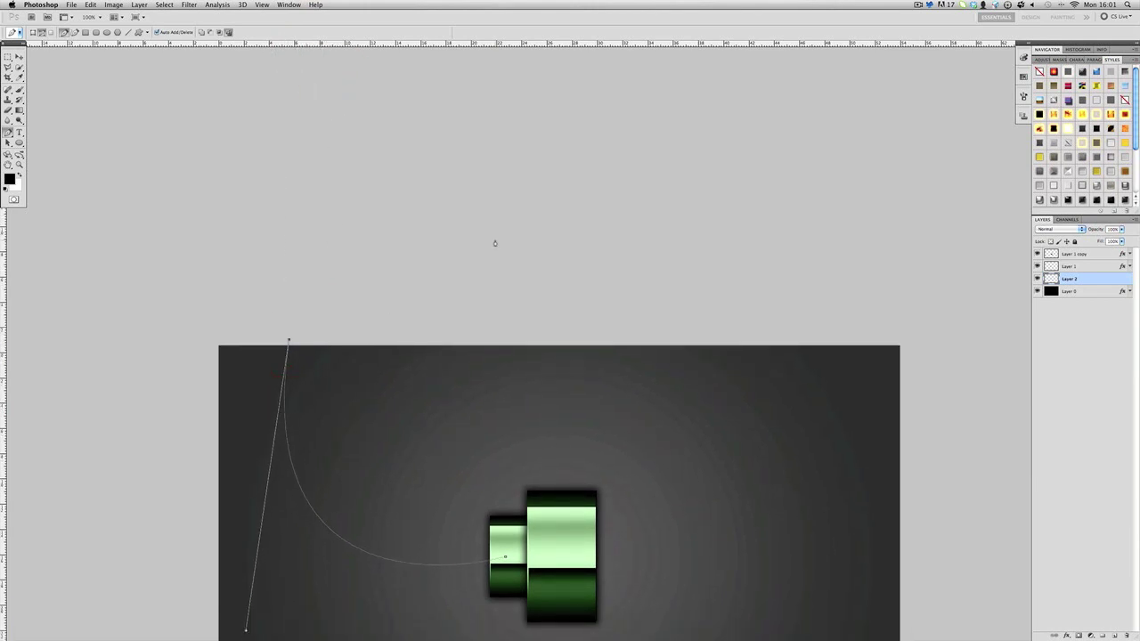
Stroke the curved path with the Brush, without simulated pressure, to paint the black cable on the new layer
{"action": "right_click", "coordinate": [540, 354]}
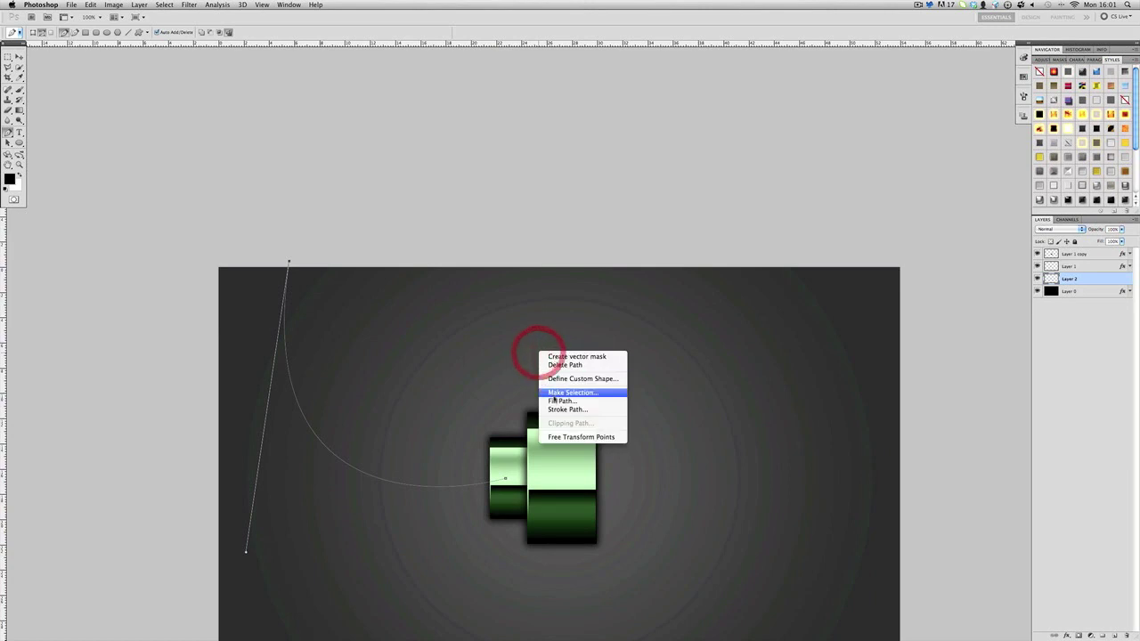
{"action": "left_click", "coordinate": [560, 409]}
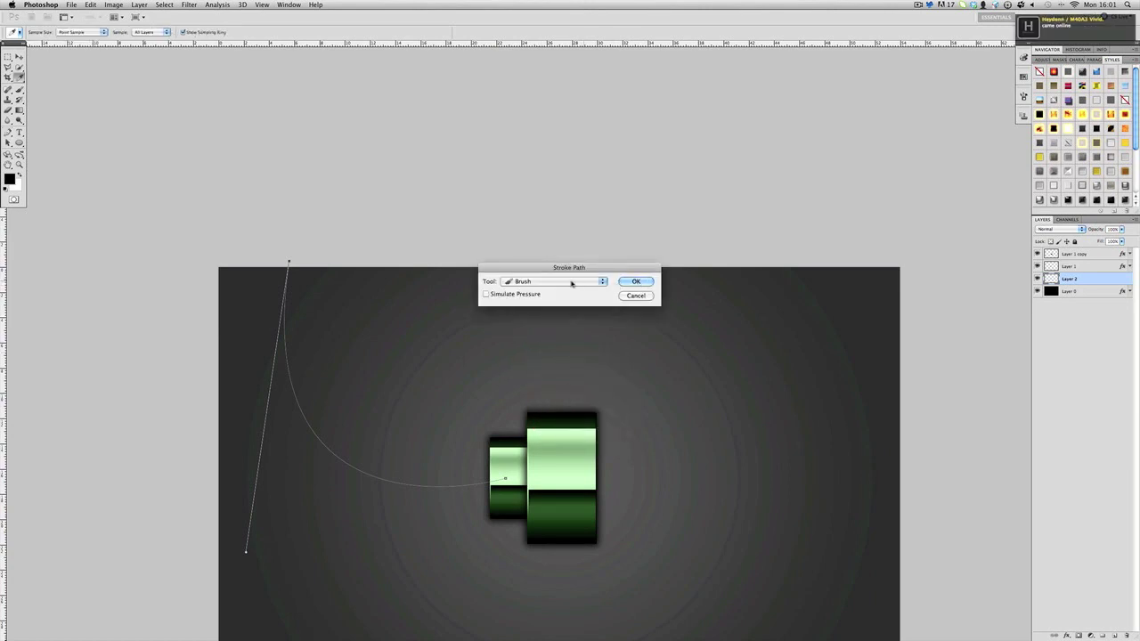
{"action": "left_click", "coordinate": [530, 283]}
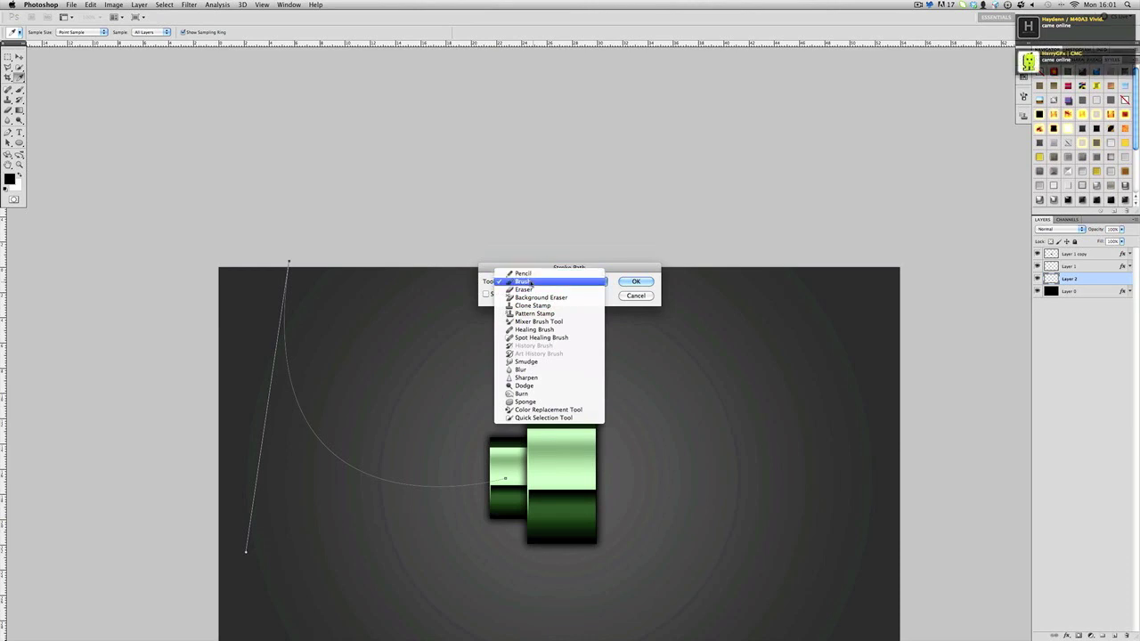
{"action": "left_click", "coordinate": [529, 283]}
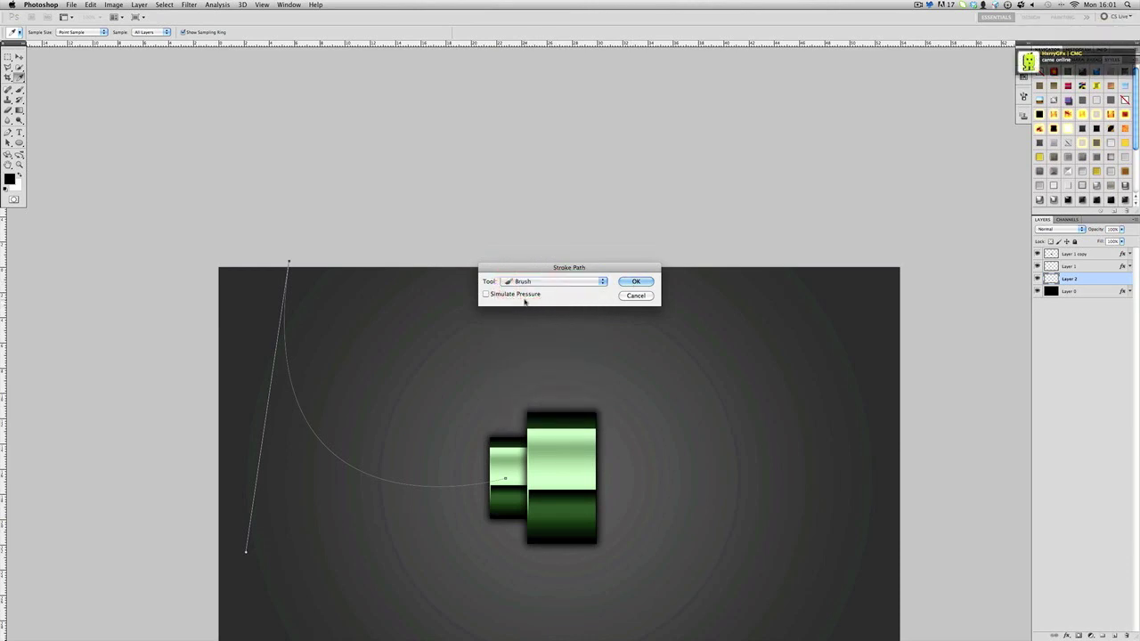
{"action": "left_click", "coordinate": [628, 285]}
Delete the curved path so only the painted cable remains
{"action": "right_click", "coordinate": [657, 382]}
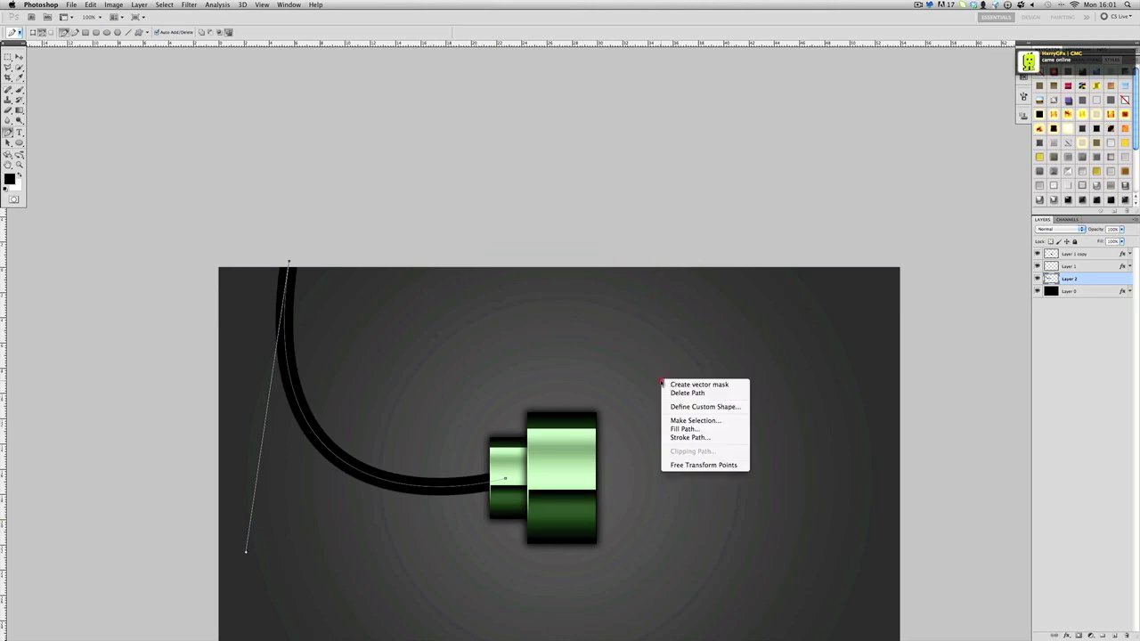
{"action": "left_click", "coordinate": [686, 392]}
{"action": "scroll", "coordinate": [562, 333], "scroll_direction": "down", "scroll_amount": 1}
{"action": "scroll", "coordinate": [563, 336], "scroll_direction": "down", "scroll_amount": 1}
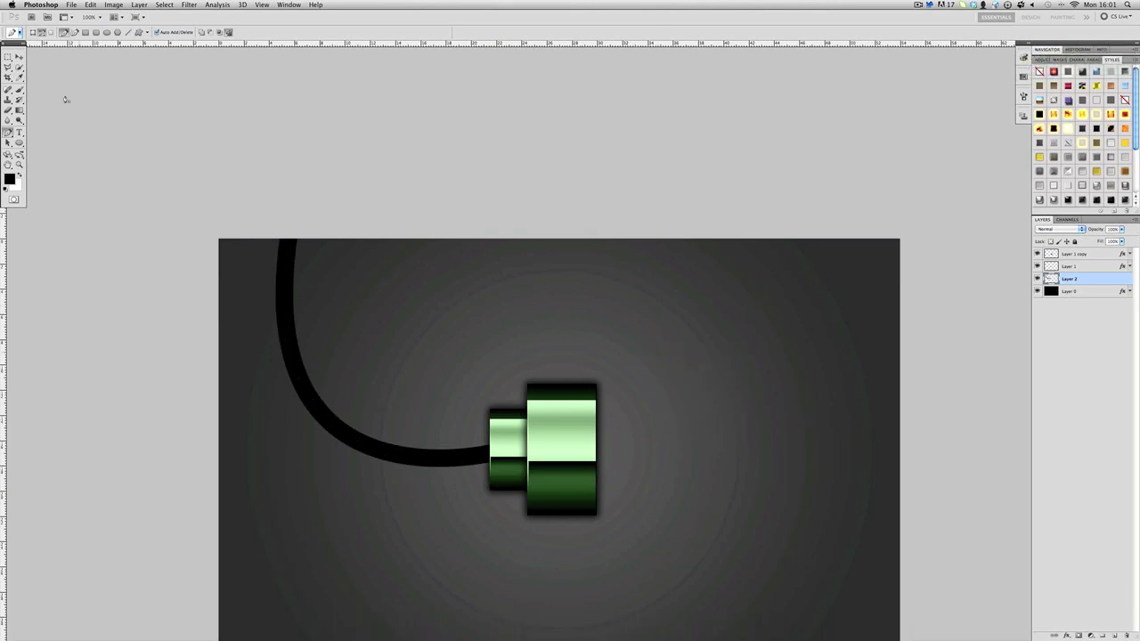
Give the cable layer a black outside stroke and a soft drop shadow with 100% opacity and 17% spread
{"action": "left_click", "coordinate": [20, 57]}
{"action": "left_click", "coordinate": [1069, 635]}
{"action": "left_click", "coordinate": [1085, 618]}
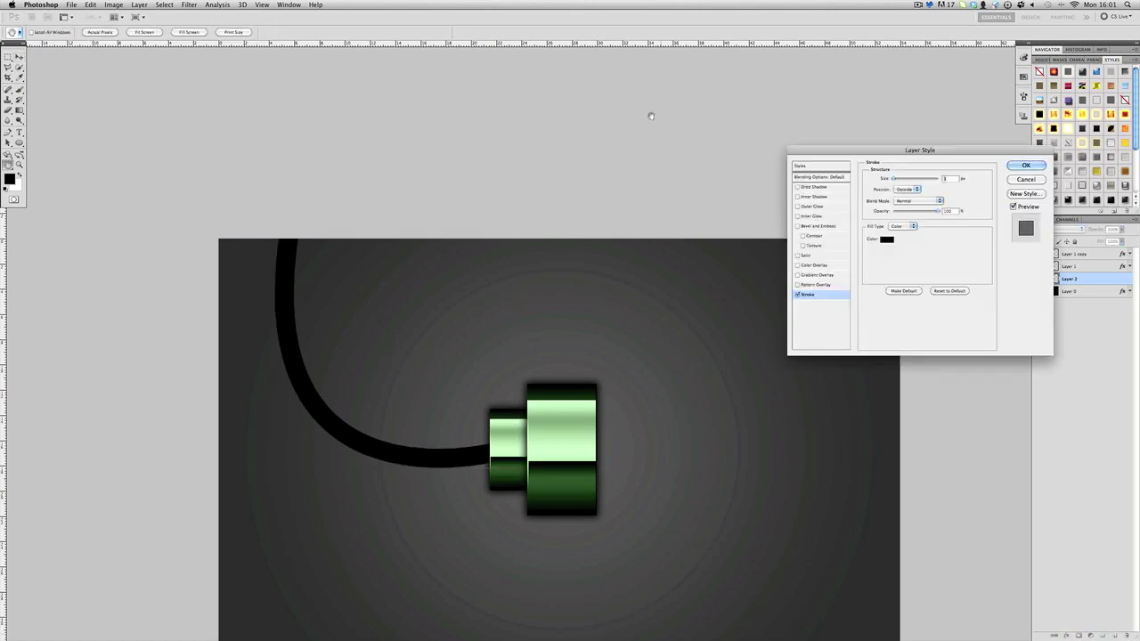
{"action": "left_click", "coordinate": [813, 187]}
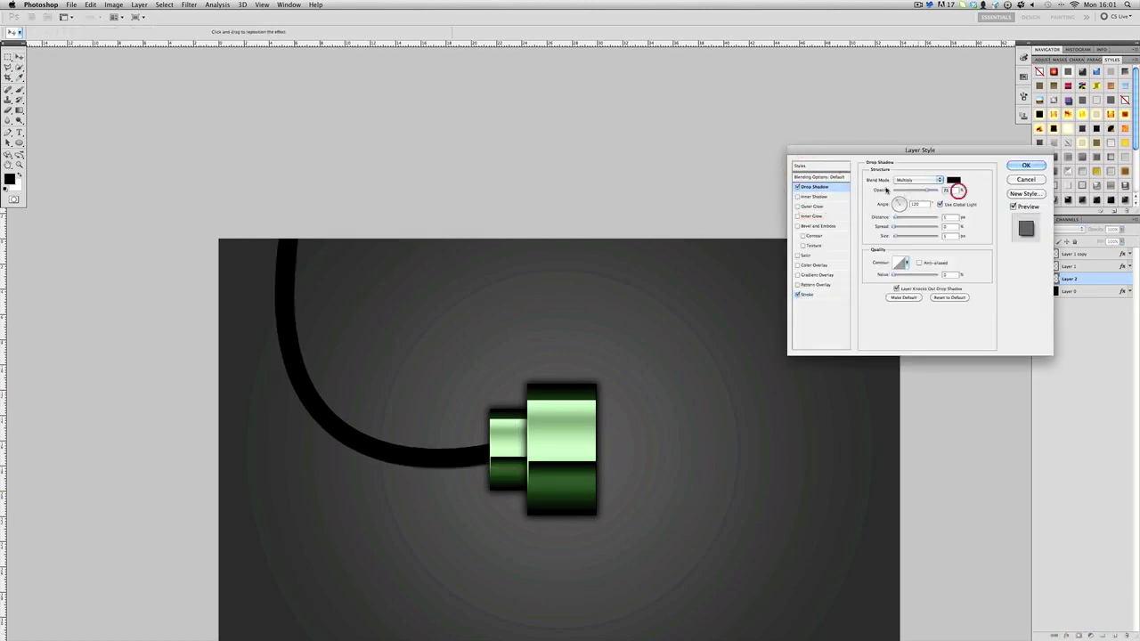
{"action": "left_click", "coordinate": [951, 217]}
{"action": "left_click", "coordinate": [950, 226]}
{"action": "left_click_drag", "start_coordinate": [900, 228], "coordinate": [903, 226]}
{"action": "left_click", "coordinate": [903, 236]}
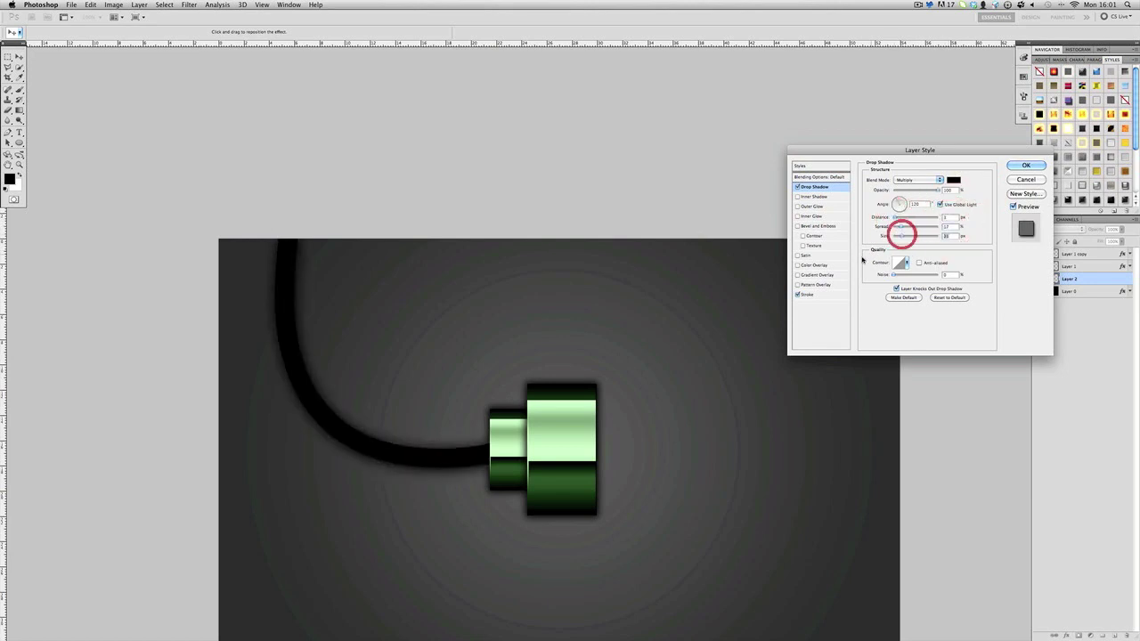
Add a smooth inner bevel to the cable with 1000% depth, 76 px size and a 42° light altitude
{"action": "left_click", "coordinate": [828, 226]}
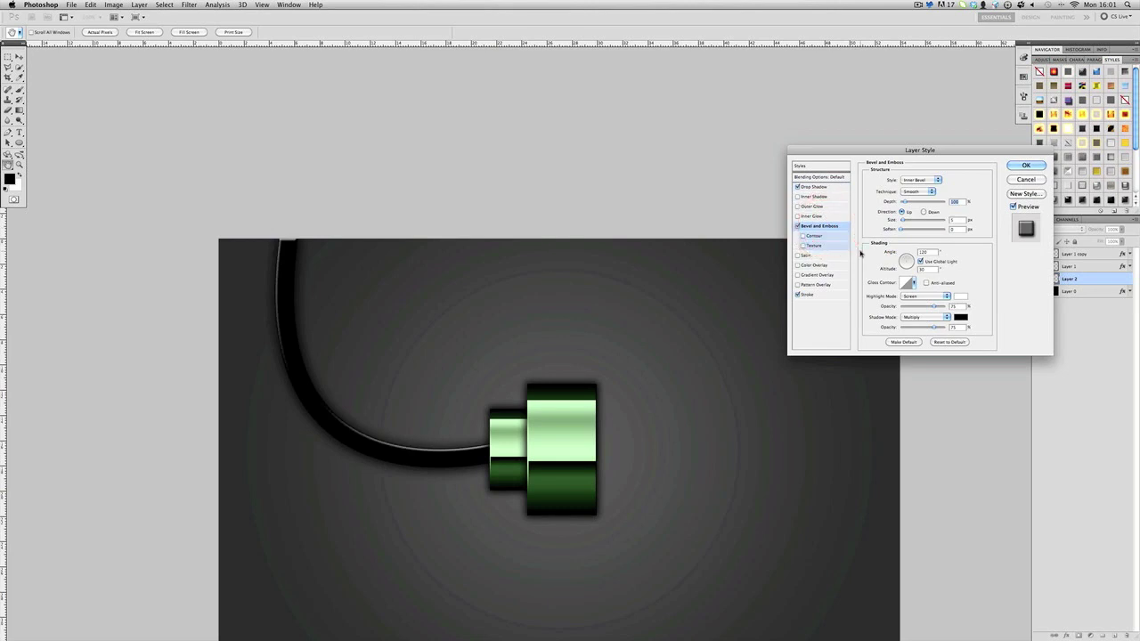
{"action": "left_click_drag", "start_coordinate": [909, 202], "coordinate": [947, 203]}
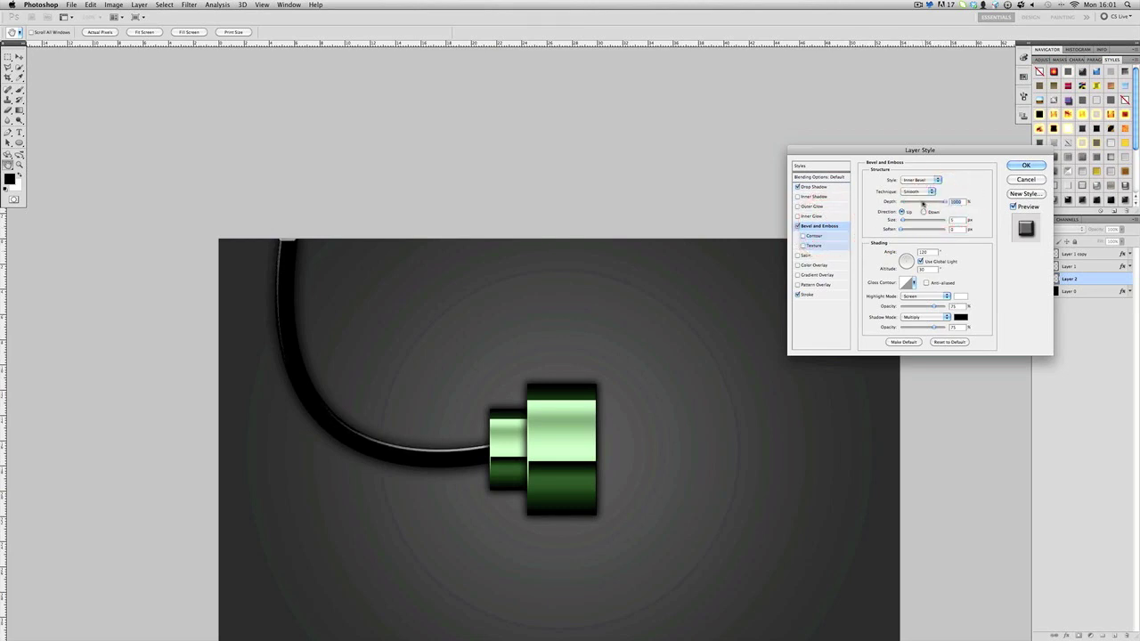
{"action": "left_click_drag", "start_coordinate": [906, 260], "coordinate": [907, 261]}
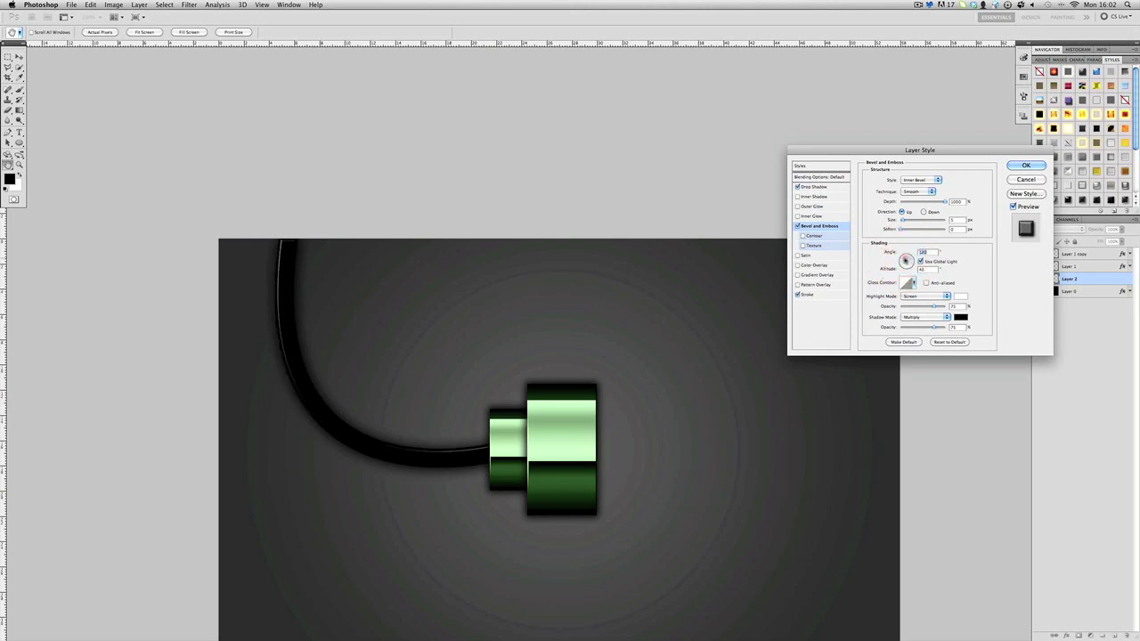
{"action": "left_click", "coordinate": [906, 260]}
{"action": "left_click_drag", "start_coordinate": [904, 220], "coordinate": [908, 221]}
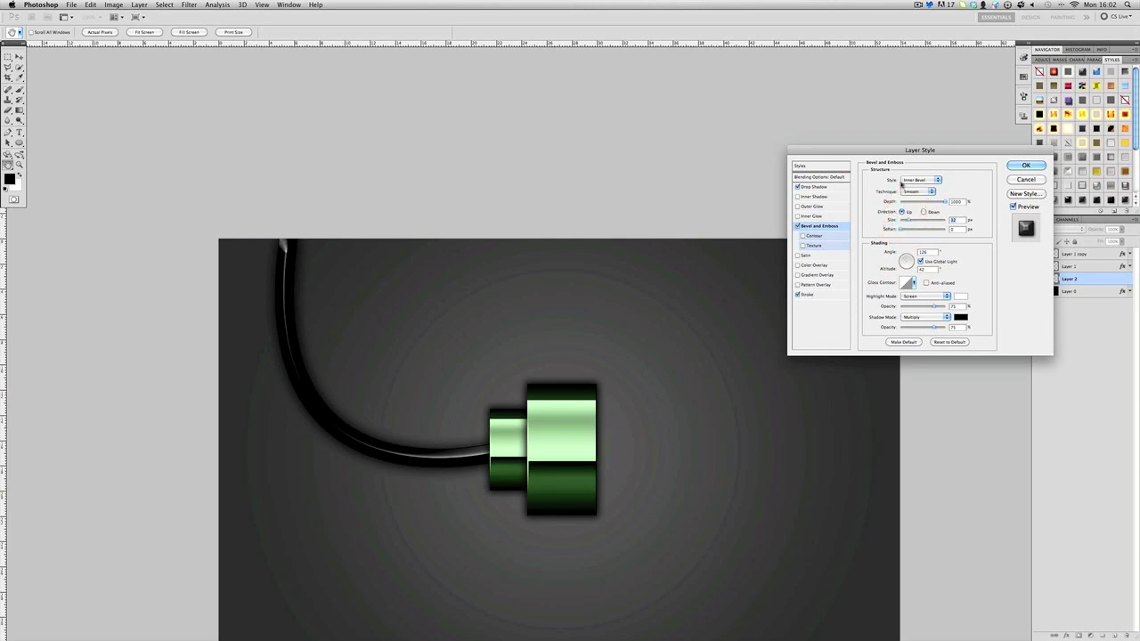
{"action": "left_click_drag", "start_coordinate": [909, 220], "coordinate": [915, 220]}
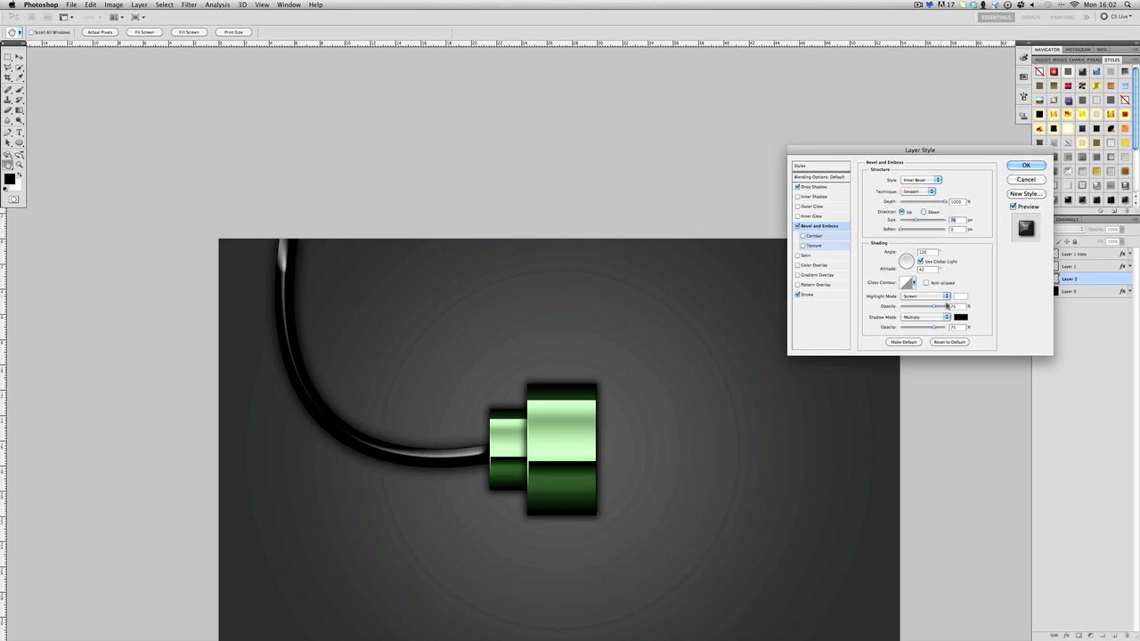
Set both the highlight mode and the shadow mode of the cable's bevel to Normal
{"action": "left_click", "coordinate": [935, 296]}
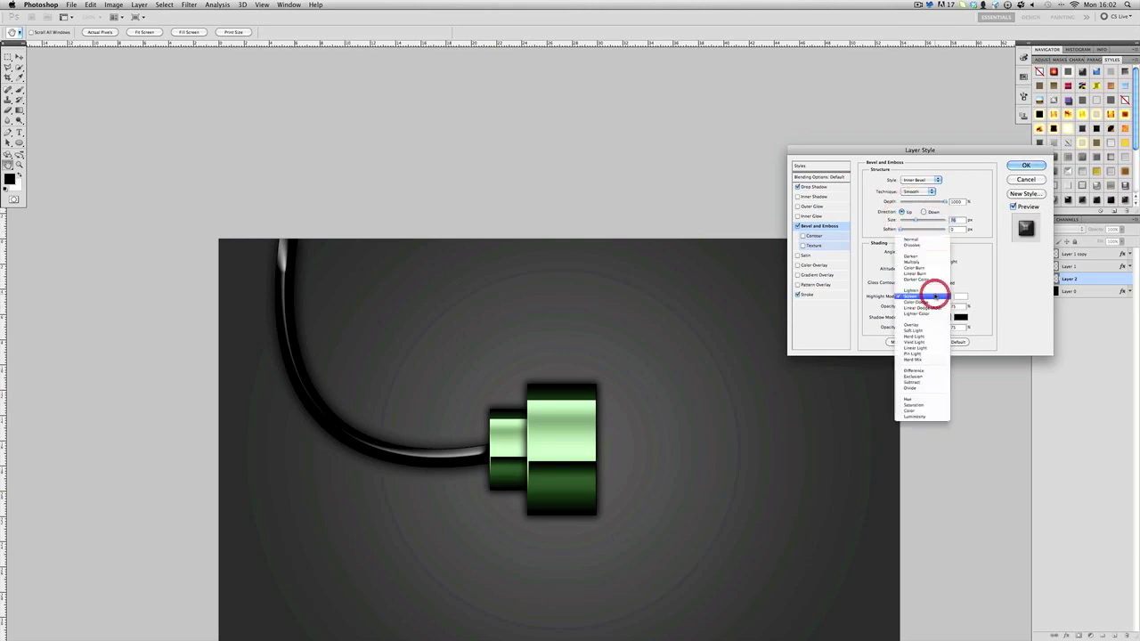
{"action": "left_click", "coordinate": [979, 285]}
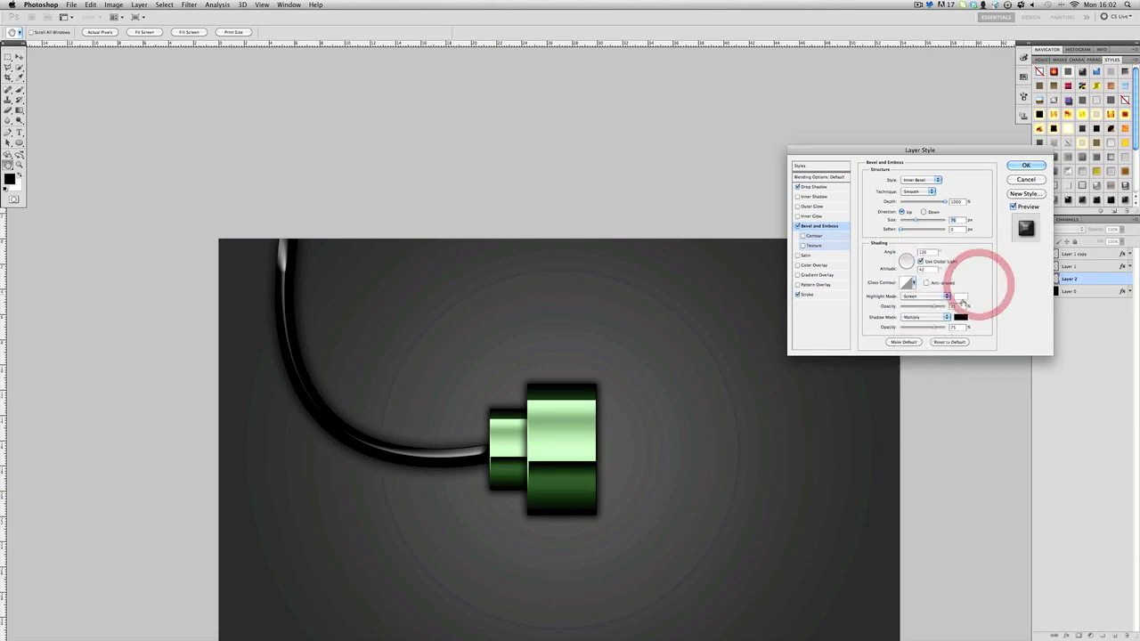
{"action": "left_click", "coordinate": [931, 296]}
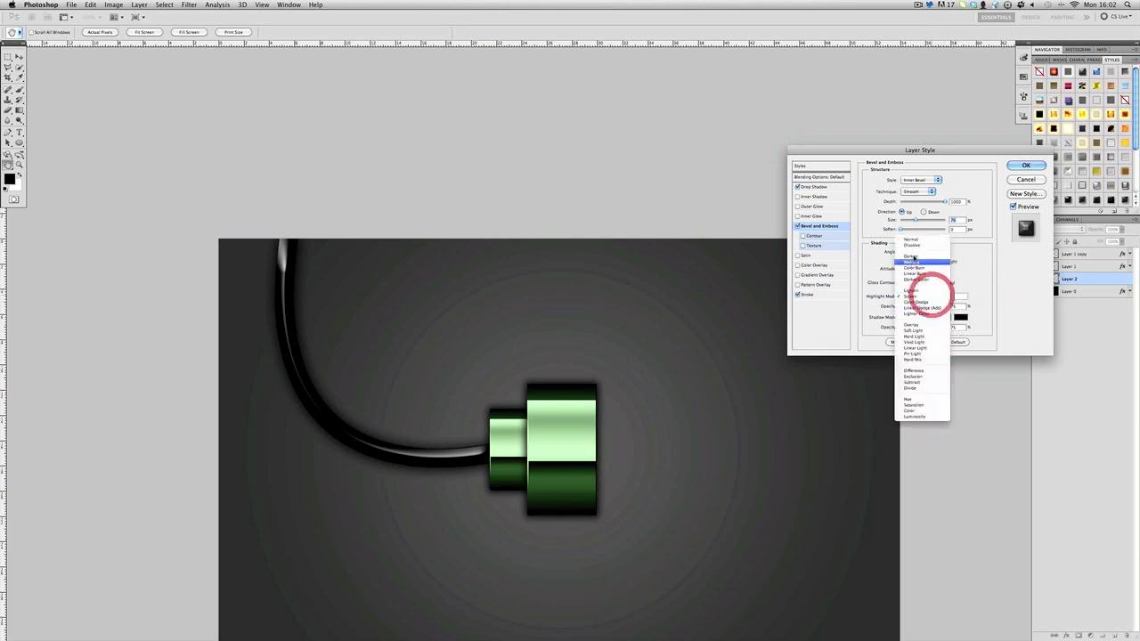
{"action": "left_click", "coordinate": [918, 239]}
{"action": "left_click", "coordinate": [932, 317]}
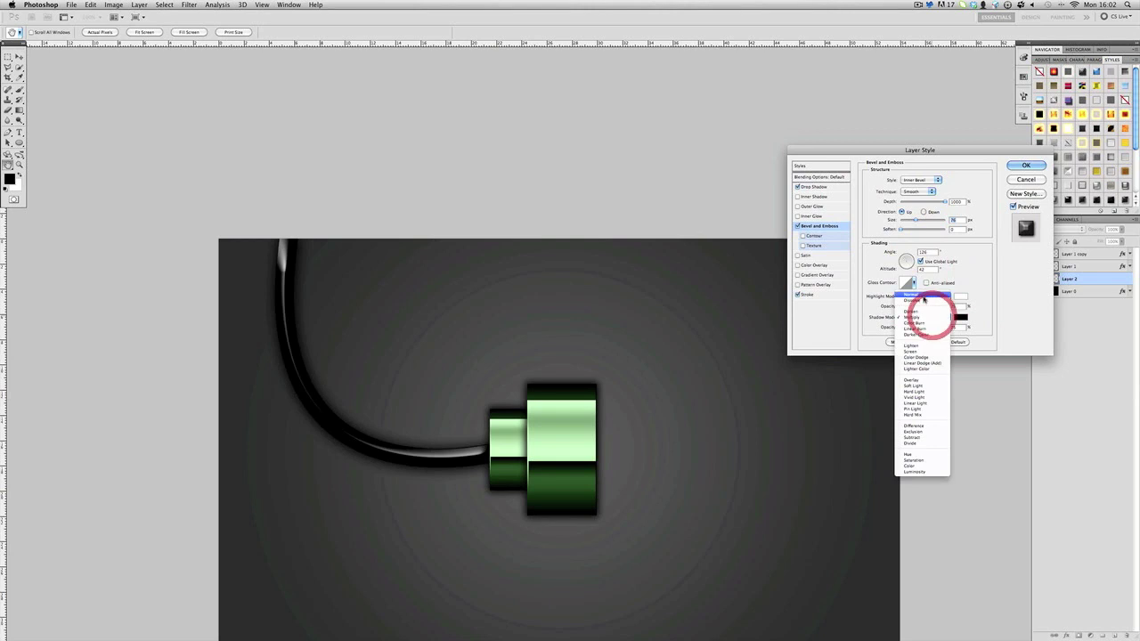
{"action": "left_click", "coordinate": [930, 298]}
Change the bevel's highlight colour to a soft light green
{"action": "left_click", "coordinate": [961, 296]}
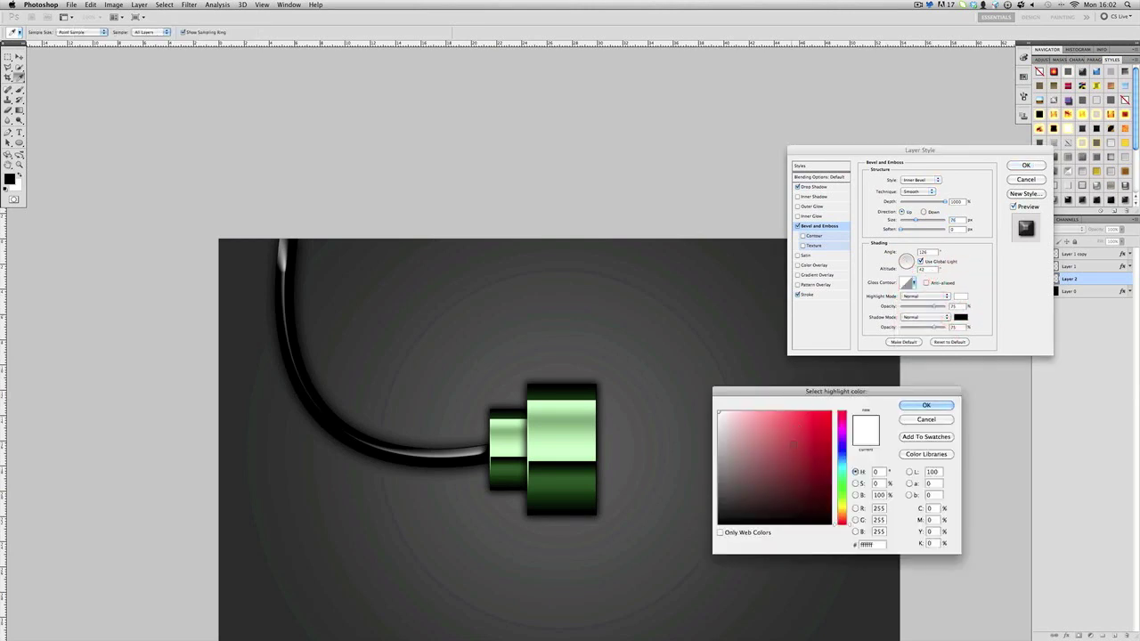
{"action": "left_click", "coordinate": [839, 493]}
{"action": "left_click_drag", "start_coordinate": [797, 446], "coordinate": [874, 443]}
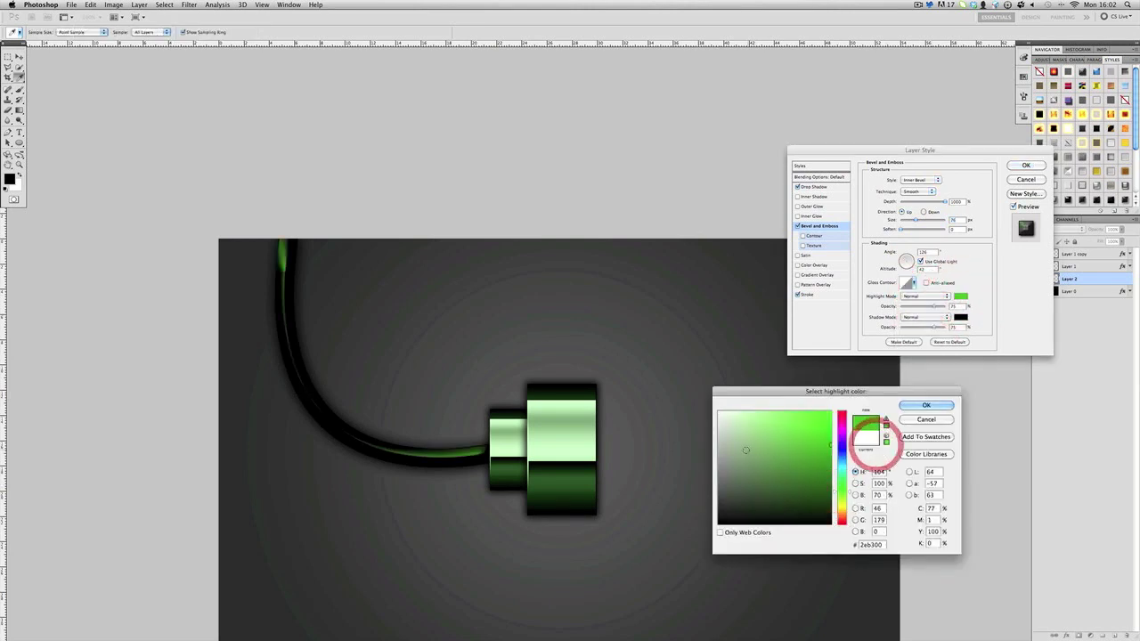
{"action": "left_click", "coordinate": [886, 419]}
{"action": "left_click_drag", "start_coordinate": [791, 440], "coordinate": [766, 438]}
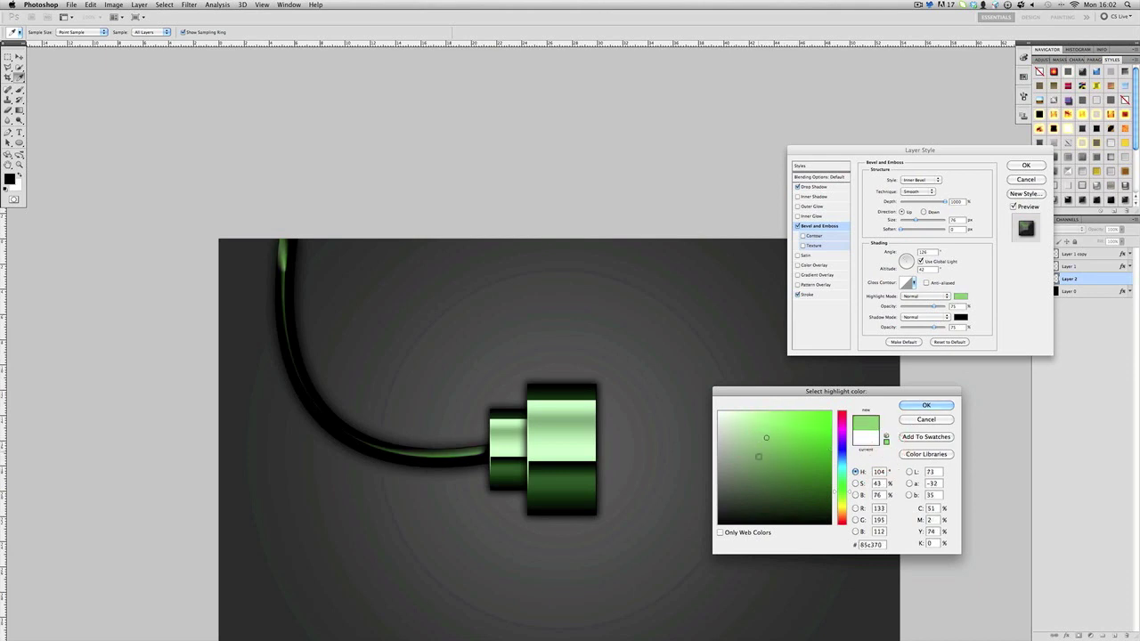
{"action": "left_click", "coordinate": [912, 405]}
Change the bevel's shadow colour to dark grey #343434
{"action": "left_click", "coordinate": [960, 314]}
{"action": "mouse_move", "coordinate": [789, 477]}
{"action": "left_mouse_down"}
{"action": "mouse_move", "coordinate": [785, 442]}
{"action": "mouse_move", "coordinate": [773, 507]}
{"action": "left_mouse_up"}
{"action": "left_click", "coordinate": [667, 514]}
{"action": "left_click", "coordinate": [690, 497]}
{"action": "left_click", "coordinate": [679, 511]}
{"action": "left_click", "coordinate": [657, 509]}
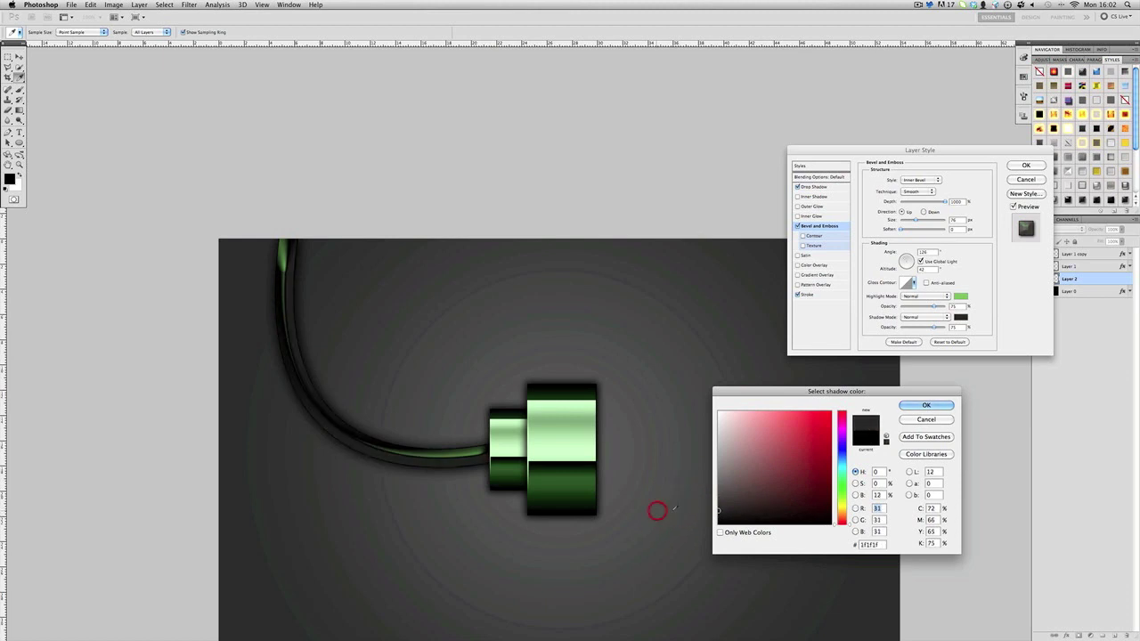
{"action": "left_click", "coordinate": [670, 503]}
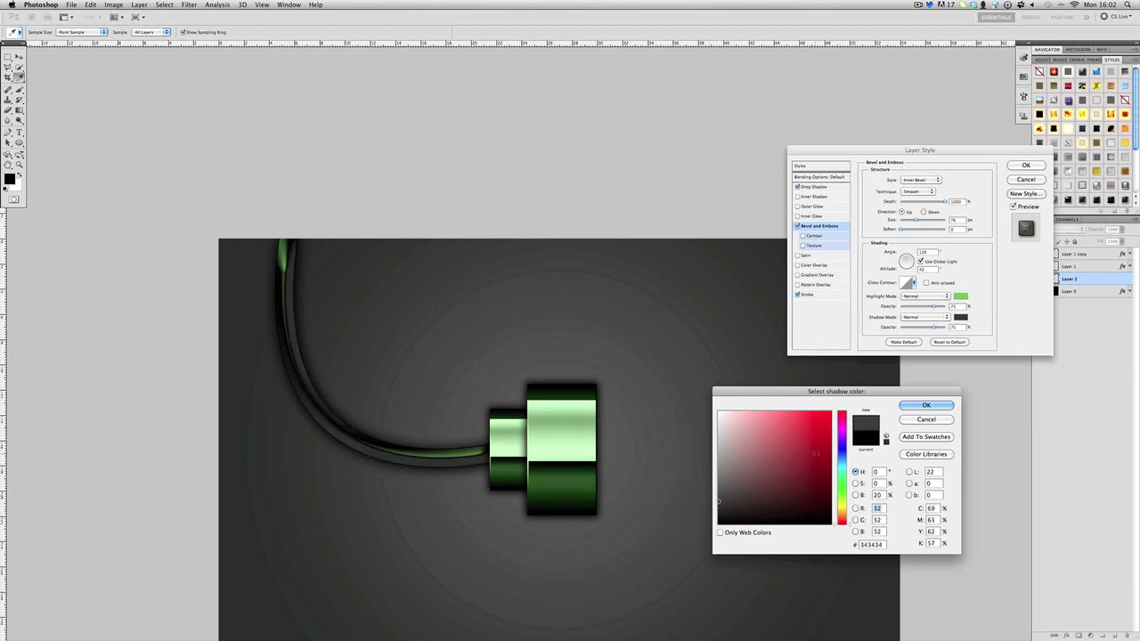
{"action": "left_click", "coordinate": [927, 406]}
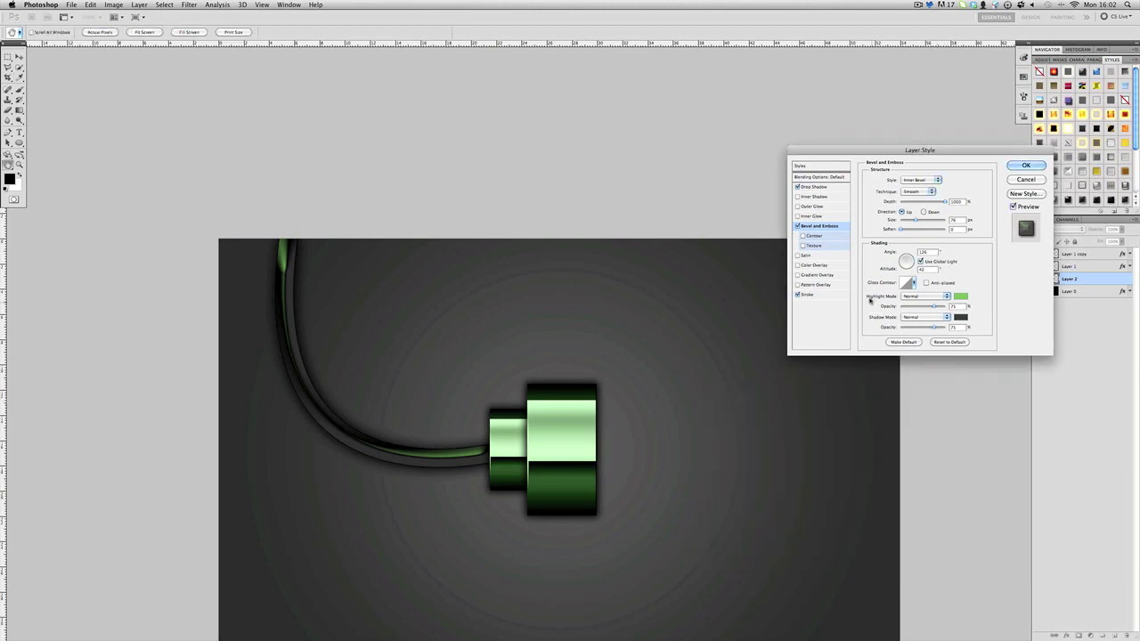
Set the bevel size to 68 px, try the gloss contour presets, and keep the S-shaped one ending the first row
{"action": "left_click_drag", "start_coordinate": [919, 220], "coordinate": [916, 221]}
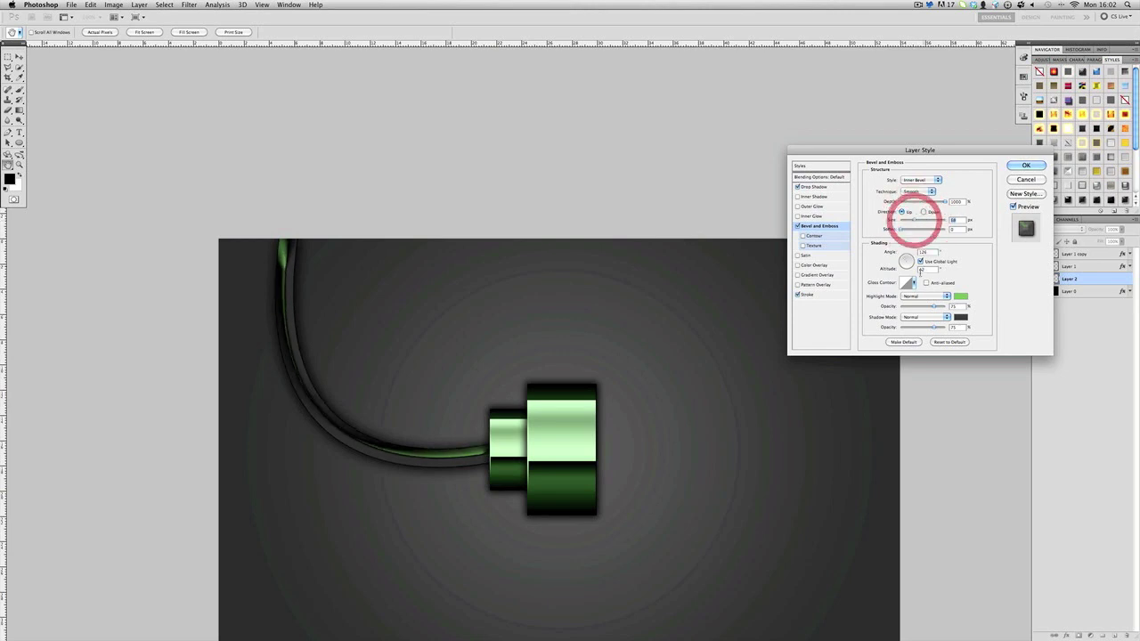
{"action": "left_click", "coordinate": [914, 284]}
{"action": "left_click", "coordinate": [906, 302]}
{"action": "left_click", "coordinate": [918, 303]}
{"action": "left_click", "coordinate": [935, 303]}
{"action": "left_click", "coordinate": [936, 319]}
{"action": "left_click", "coordinate": [928, 319]}
{"action": "left_click", "coordinate": [921, 319]}
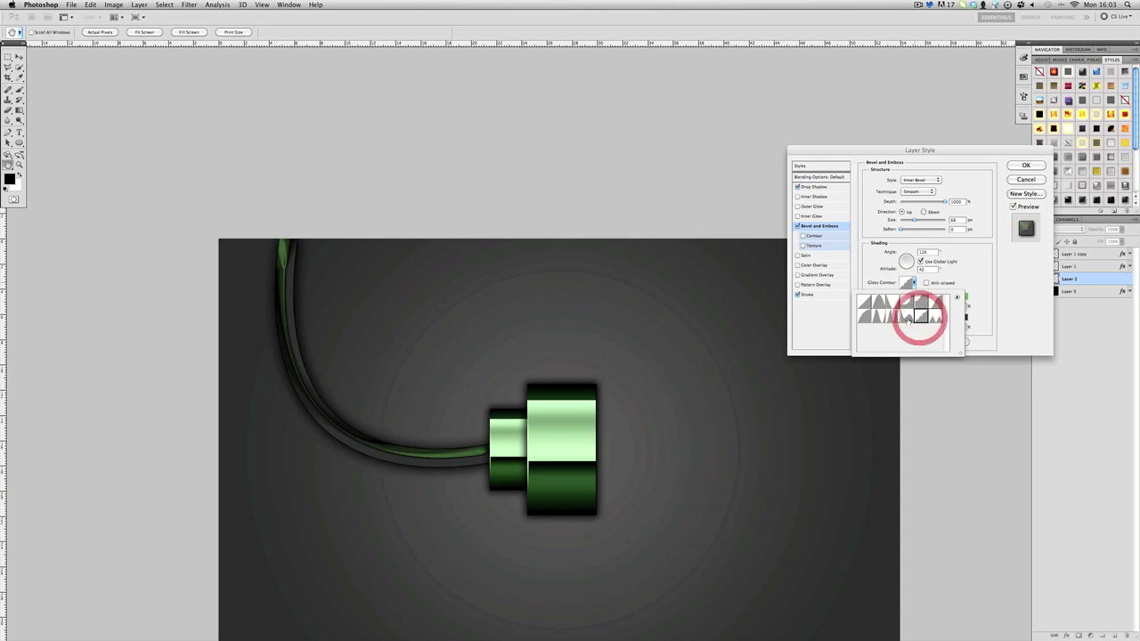
{"action": "left_click", "coordinate": [906, 319]}
{"action": "left_click", "coordinate": [892, 319]}
{"action": "left_click", "coordinate": [877, 318]}
{"action": "left_click", "coordinate": [865, 317]}
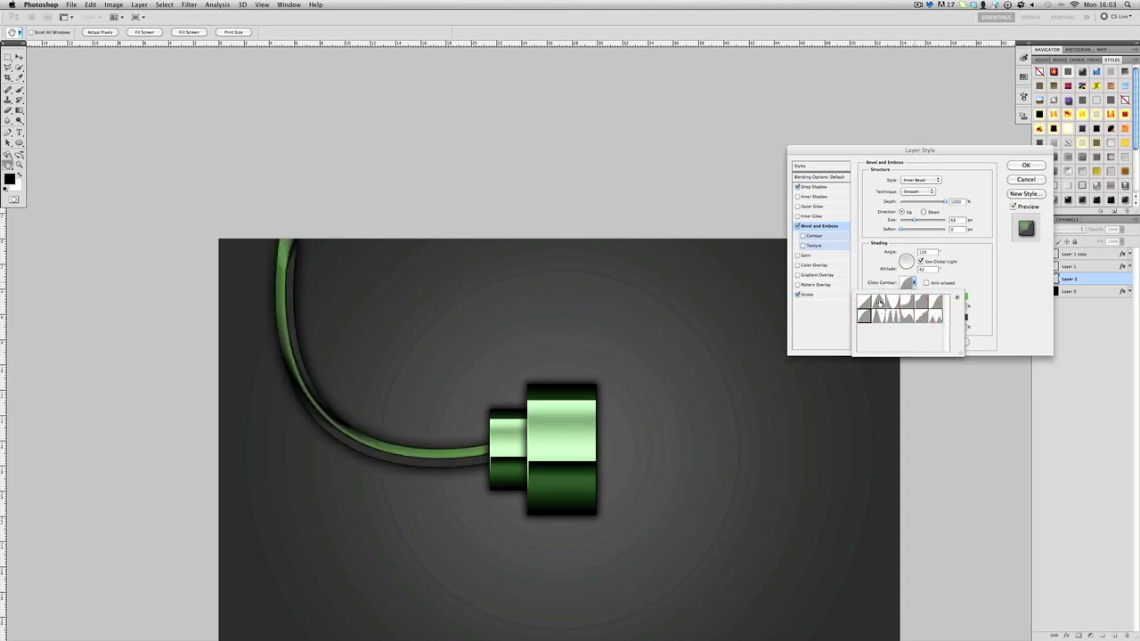
{"action": "left_click", "coordinate": [879, 303]}
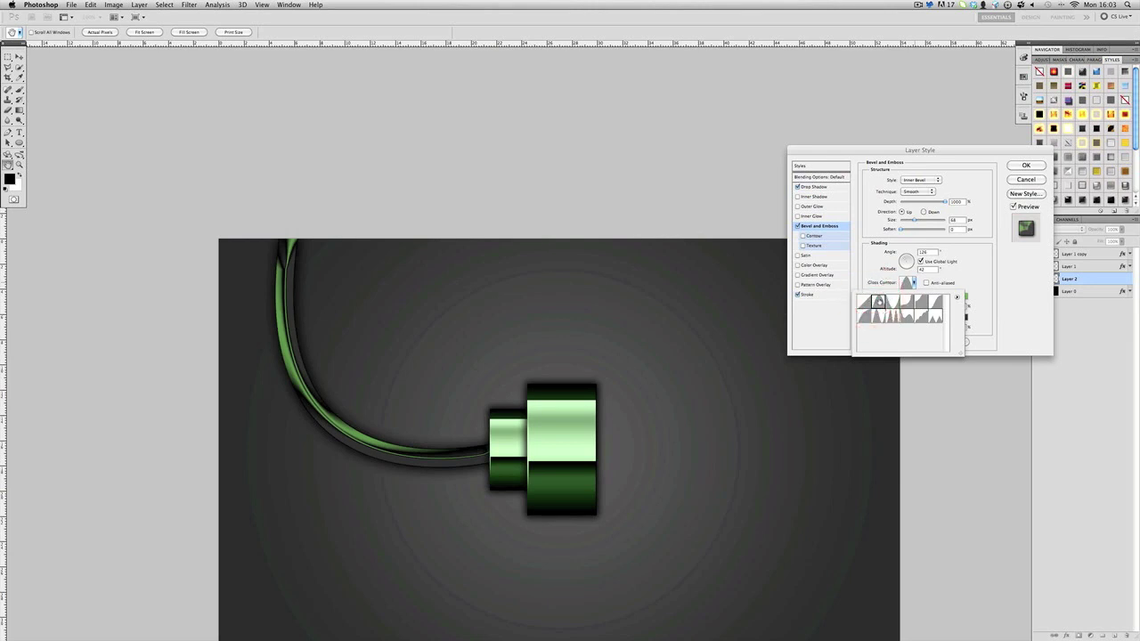
{"action": "left_click", "coordinate": [865, 302]}
{"action": "left_click", "coordinate": [894, 303]}
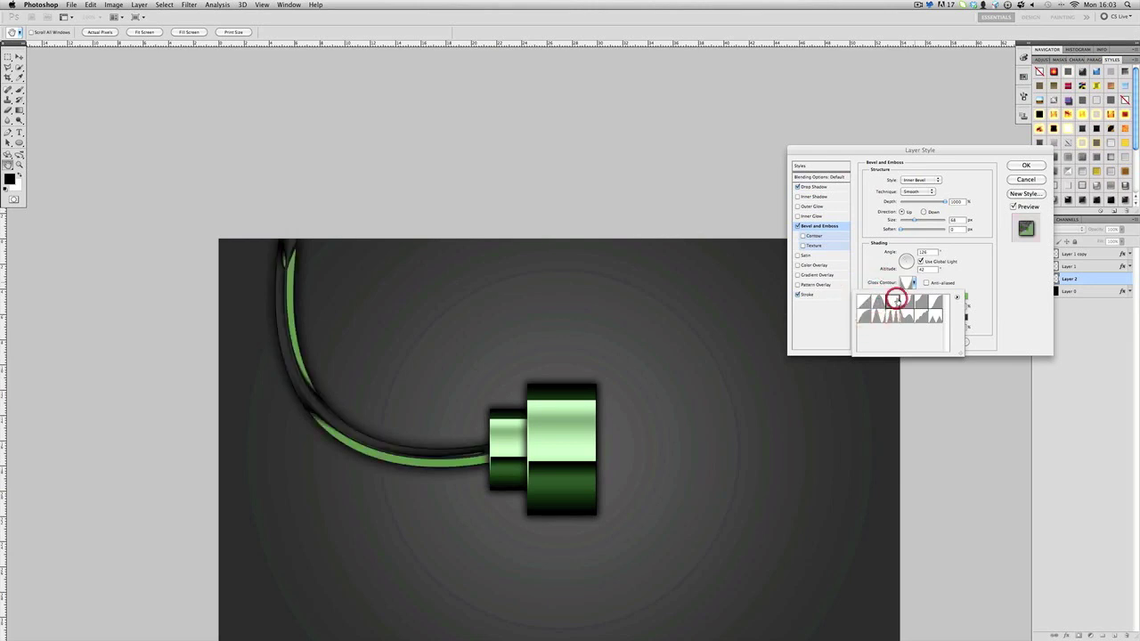
{"action": "left_click", "coordinate": [908, 302]}
{"action": "left_click", "coordinate": [922, 302]}
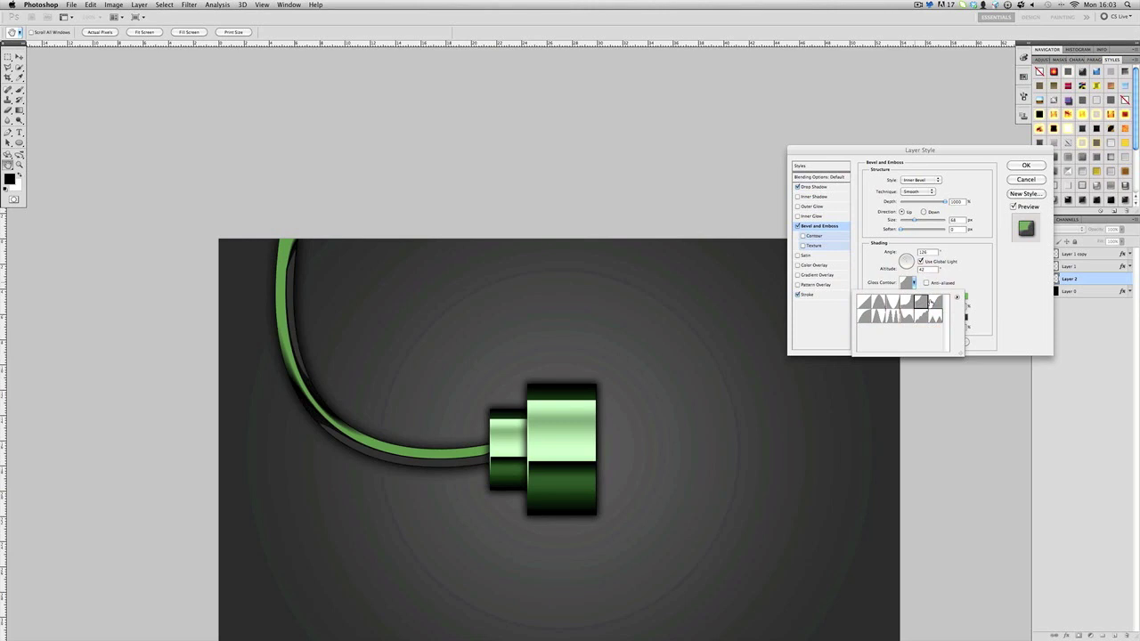
{"action": "left_click", "coordinate": [935, 303]}
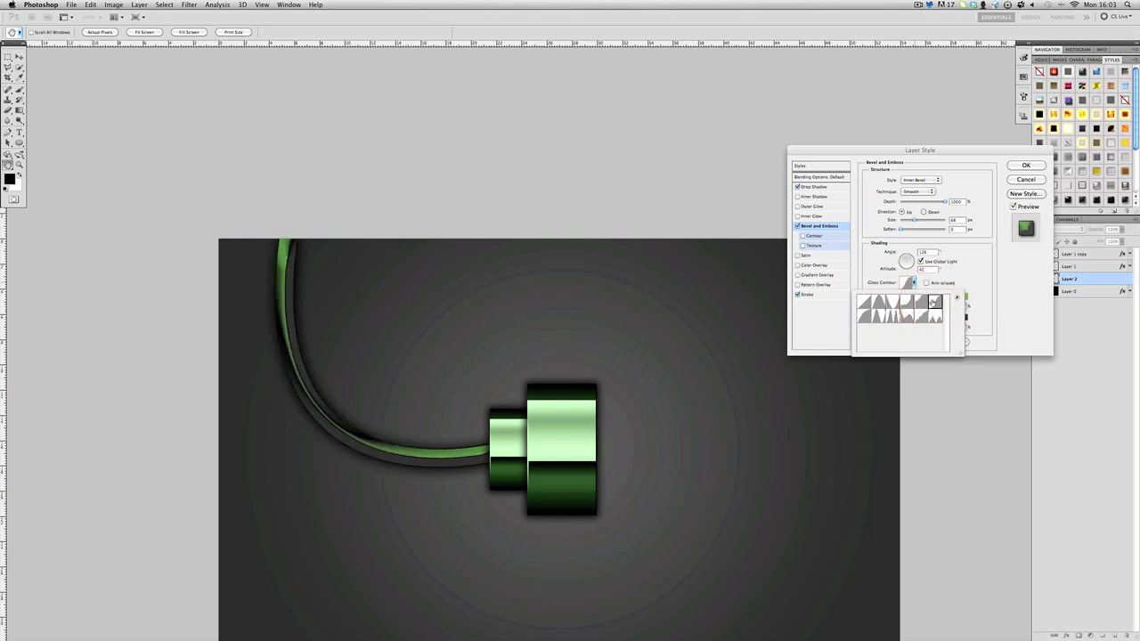
{"action": "left_click", "coordinate": [998, 296]}
Lower the opacity of the bevel's shadow to about 60%
{"action": "left_click", "coordinate": [926, 329]}
{"action": "left_click", "coordinate": [927, 329]}
{"action": "left_click", "coordinate": [927, 329]}
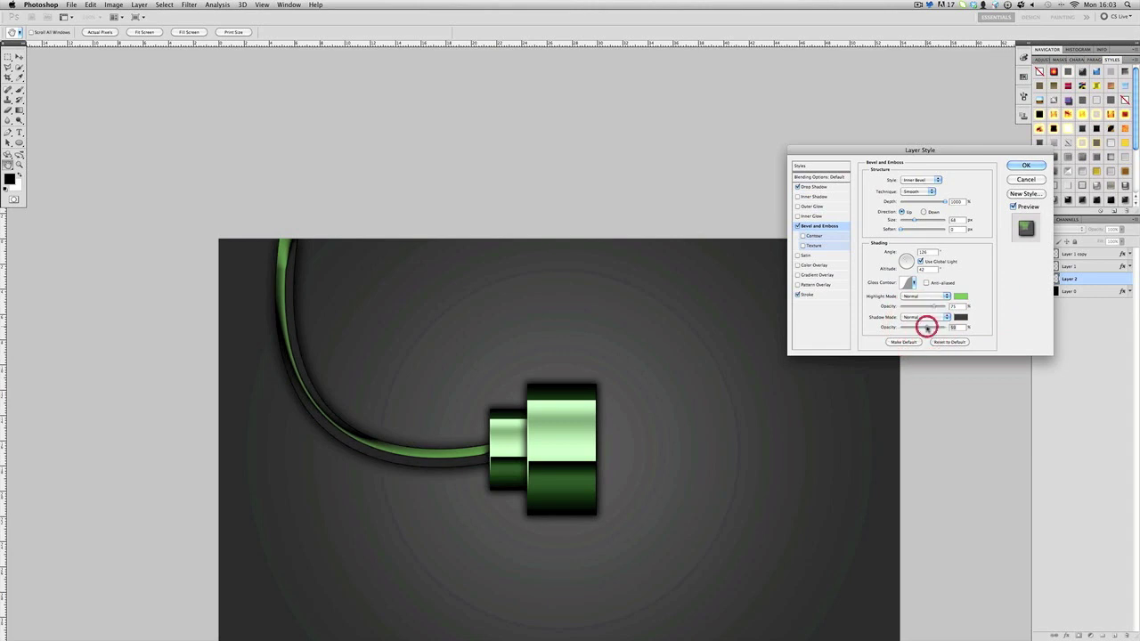
Try smaller bevel sizes for the cable and settle on 24 px
{"action": "left_click", "coordinate": [910, 218]}
{"action": "left_click", "coordinate": [915, 219]}
{"action": "left_click", "coordinate": [913, 219]}
{"action": "left_click", "coordinate": [908, 219]}
{"action": "left_click", "coordinate": [906, 220]}
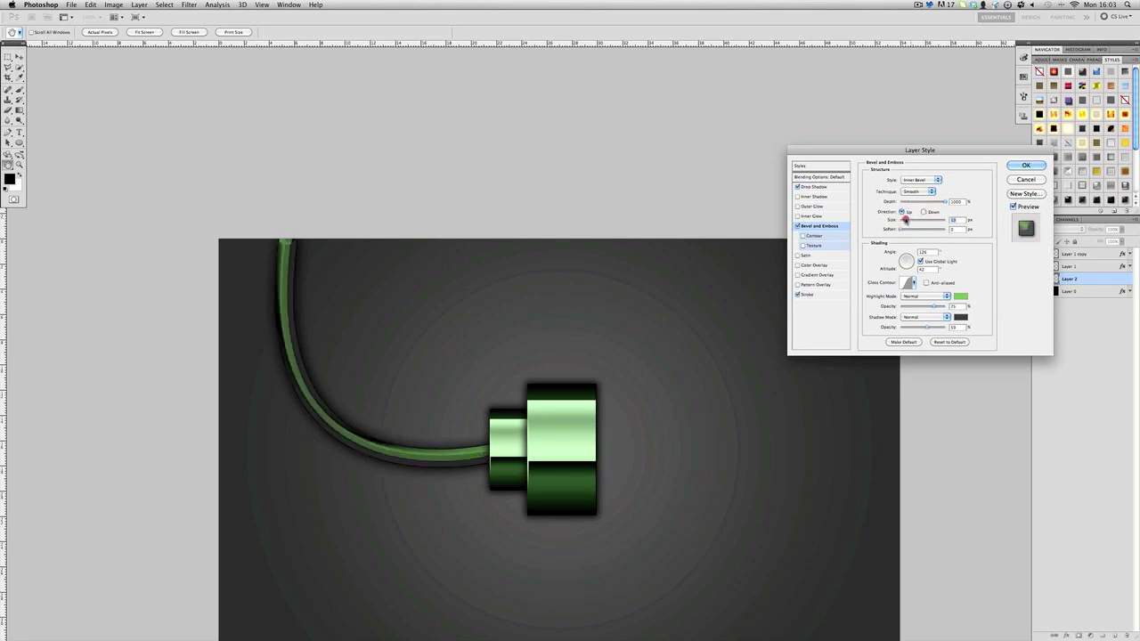
{"action": "left_click", "coordinate": [905, 219]}
{"action": "left_click", "coordinate": [909, 219]}
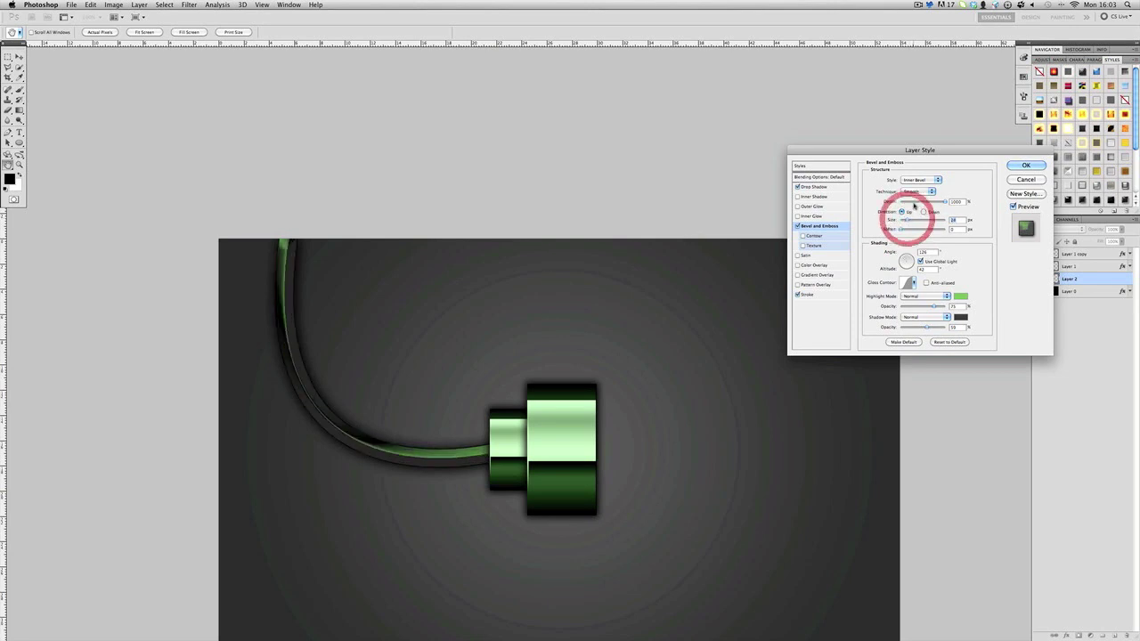
Try the Chisel Hard and Chisel Soft techniques on the cable's bevel and return to Smooth
{"action": "left_click", "coordinate": [916, 191]}
{"action": "left_click", "coordinate": [919, 200]}
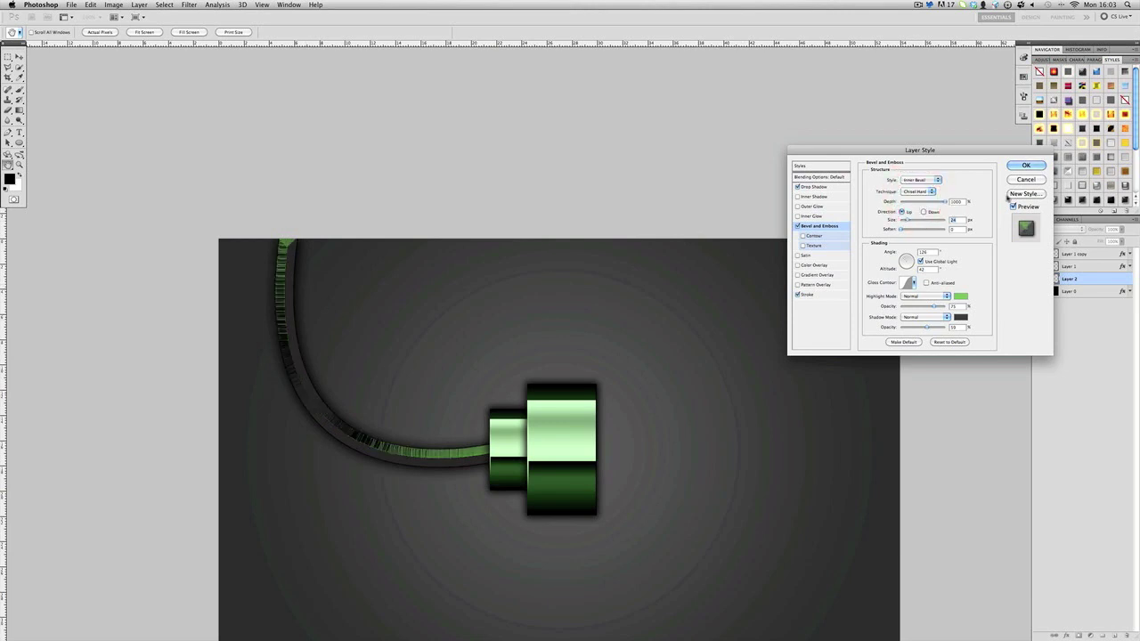
{"action": "left_click", "coordinate": [921, 192]}
{"action": "left_click", "coordinate": [916, 202]}
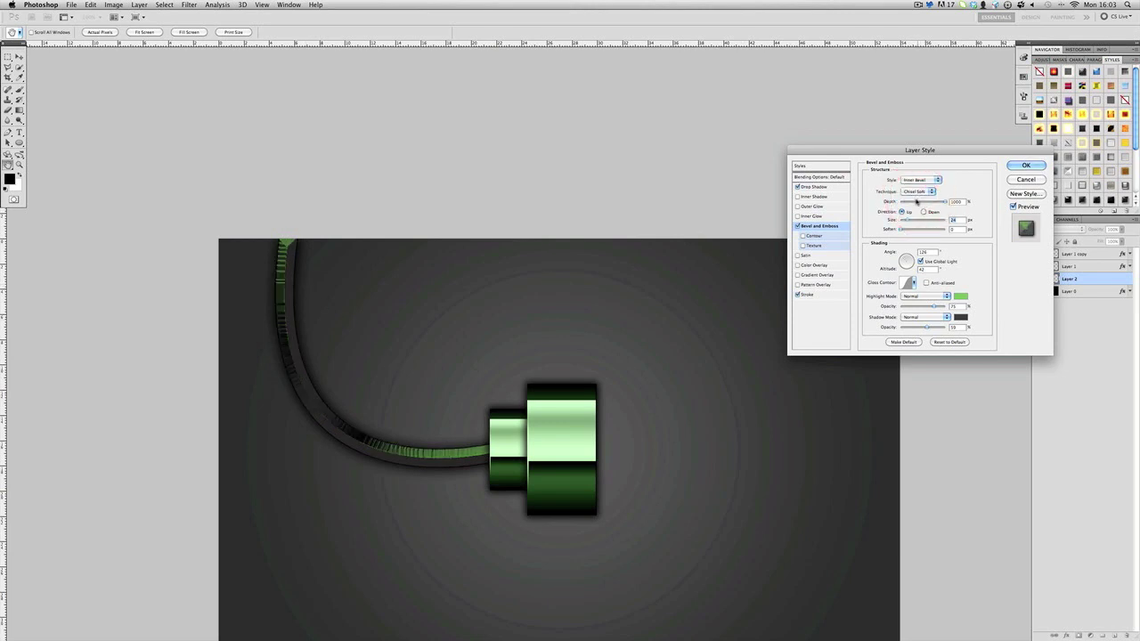
{"action": "left_click", "coordinate": [915, 192]}
{"action": "left_click", "coordinate": [916, 178]}
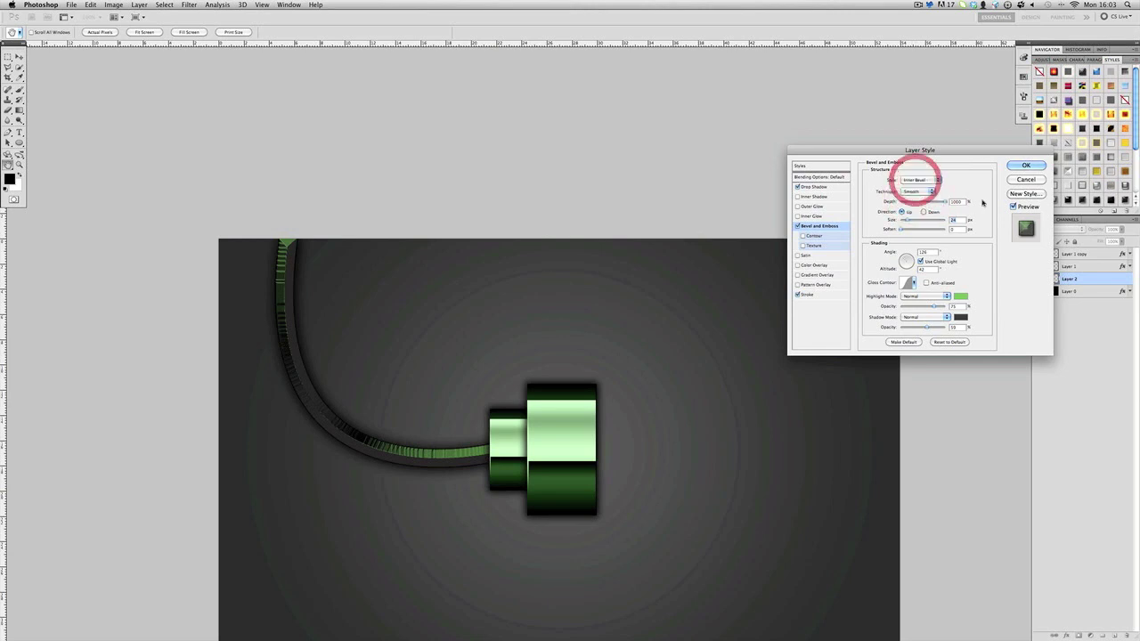
Lower the bevel's highlight opacity to about 58%, thicken the cable's stroke and apply the layer style
{"action": "left_click", "coordinate": [925, 306]}
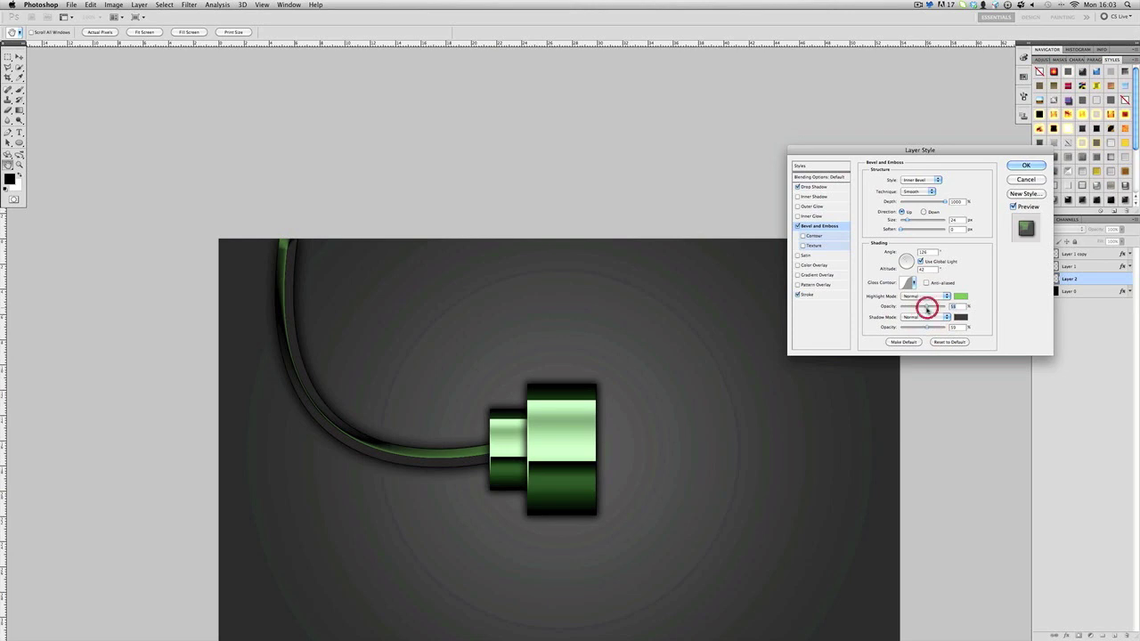
{"action": "left_click", "coordinate": [809, 294]}
{"action": "left_click", "coordinate": [953, 178]}
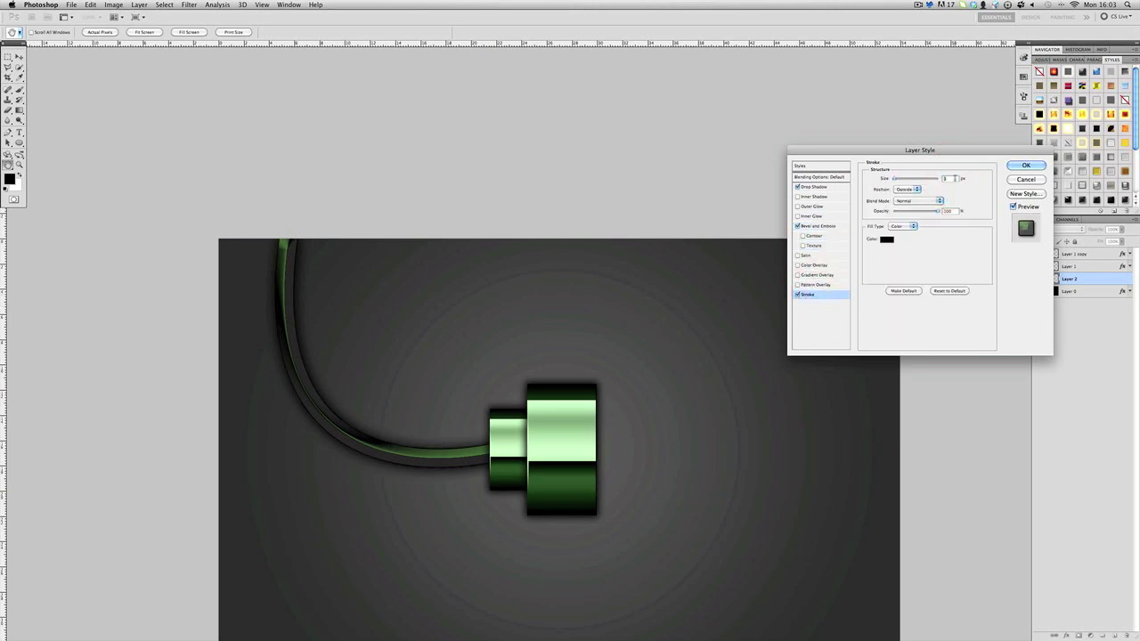
{"action": "left_click", "coordinate": [834, 226]}
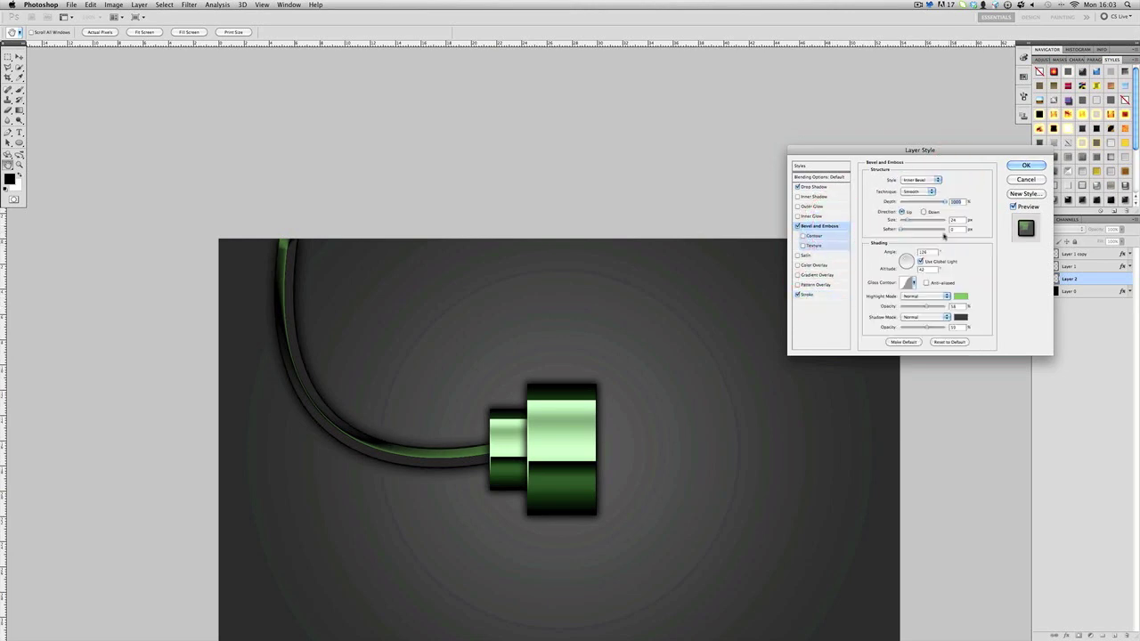
{"action": "left_click", "coordinate": [869, 230]}
{"action": "left_click", "coordinate": [1042, 165]}
Stretch the cable on Layer 2 upward so its upper end extends past the canvas edge
{"action": "key", "text": "v"}
{"action": "left_click", "coordinate": [1074, 369]}
{"action": "left_click", "coordinate": [1128, 278]}
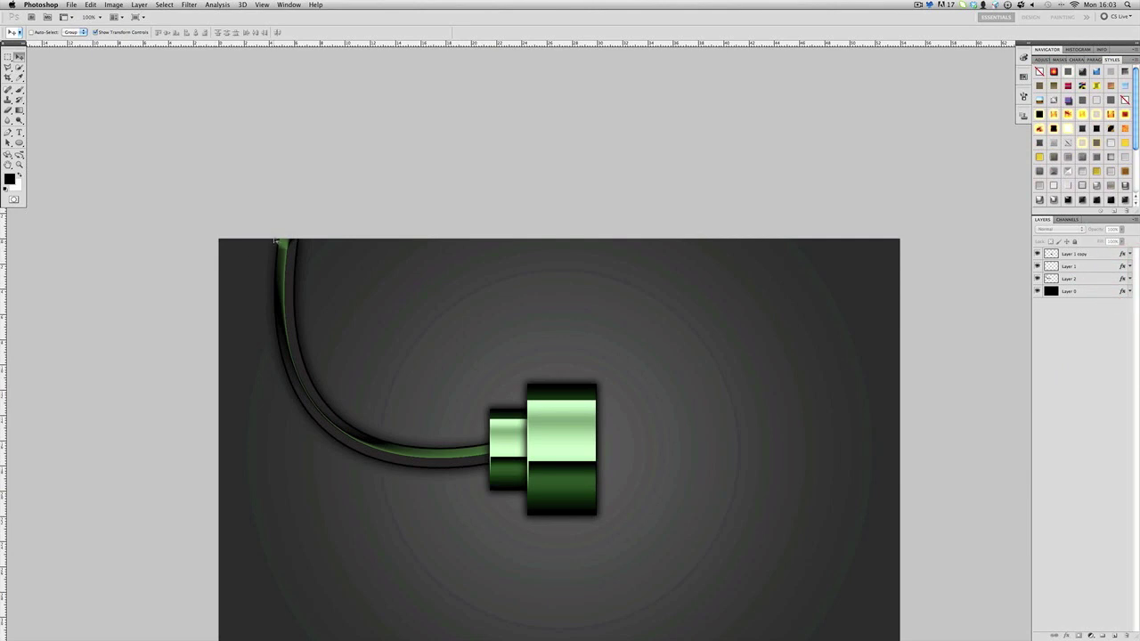
{"action": "left_click", "coordinate": [1083, 280]}
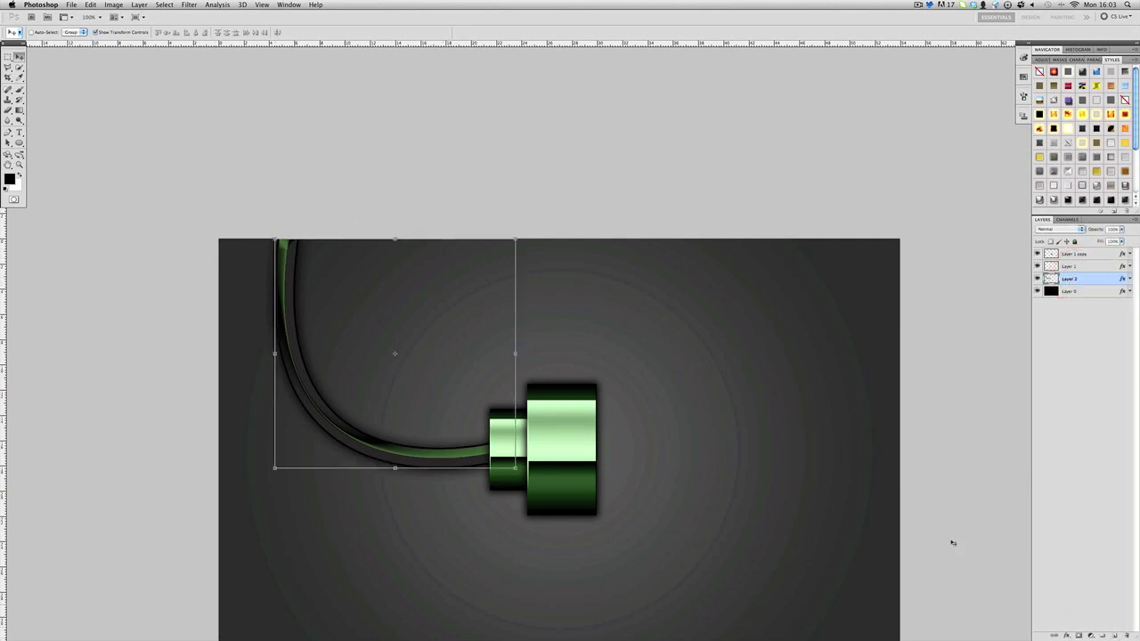
{"action": "left_click_drag", "start_coordinate": [396, 238], "coordinate": [400, 211]}
{"action": "key", "text": "Return"}
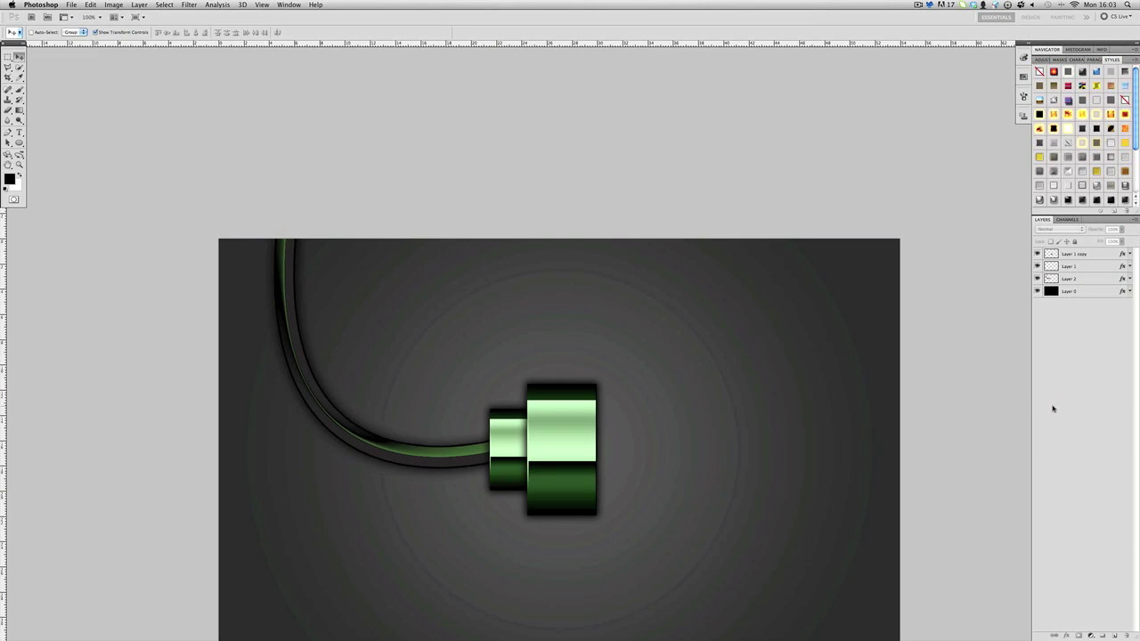
Switch to RockMelt to look at the YouTube channel page's background design, and return to Photoshop
{"action": "left_click", "coordinate": [19, 165]}
{"action": "left_click", "coordinate": [197, 32]}
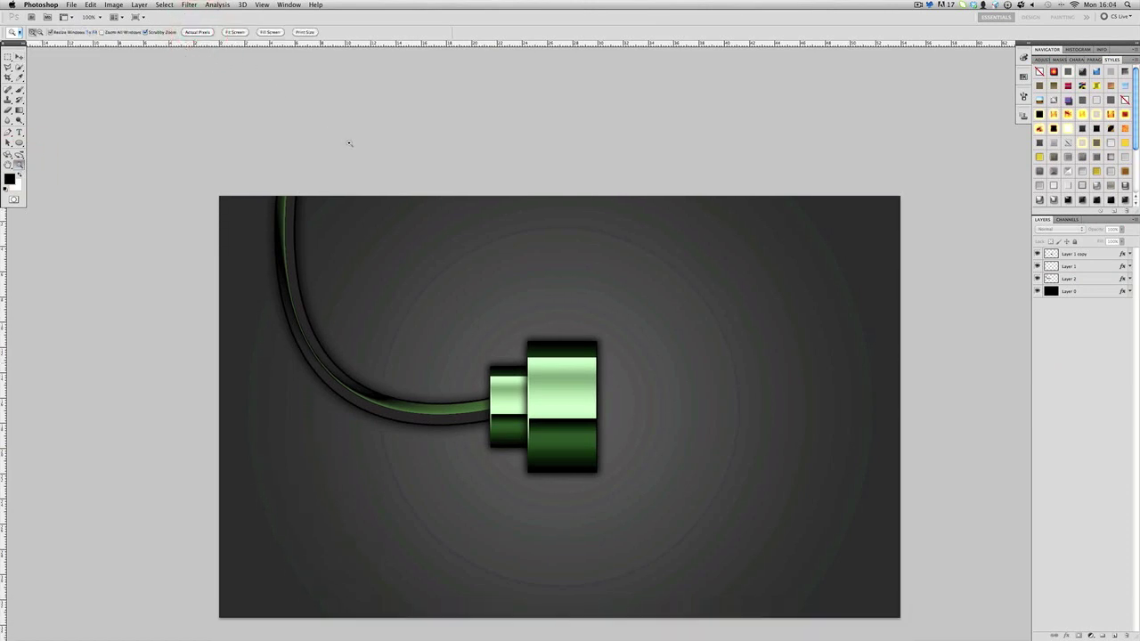
{"action": "mouse_move", "coordinate": [568, 634]}
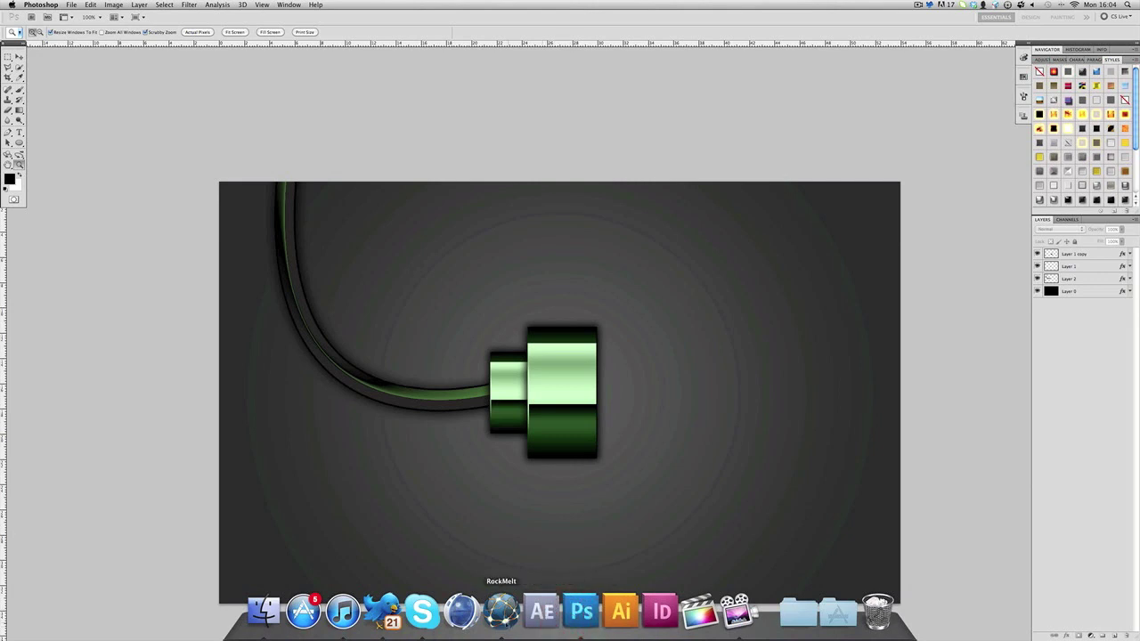
{"action": "left_click", "coordinate": [502, 611]}
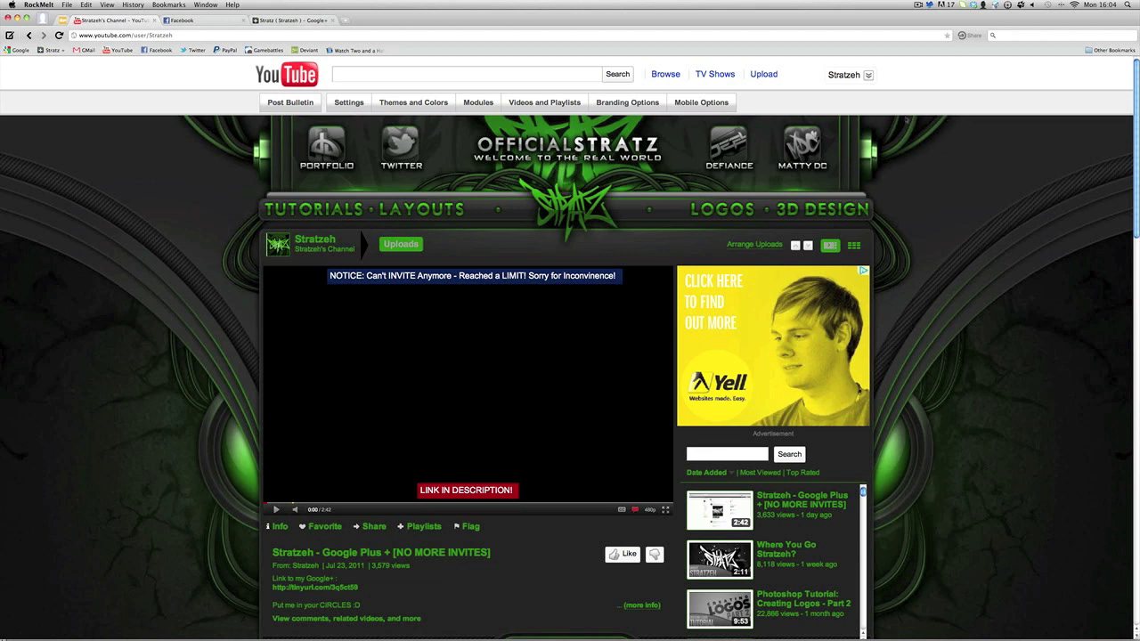
{"action": "left_click", "coordinate": [586, 624]}
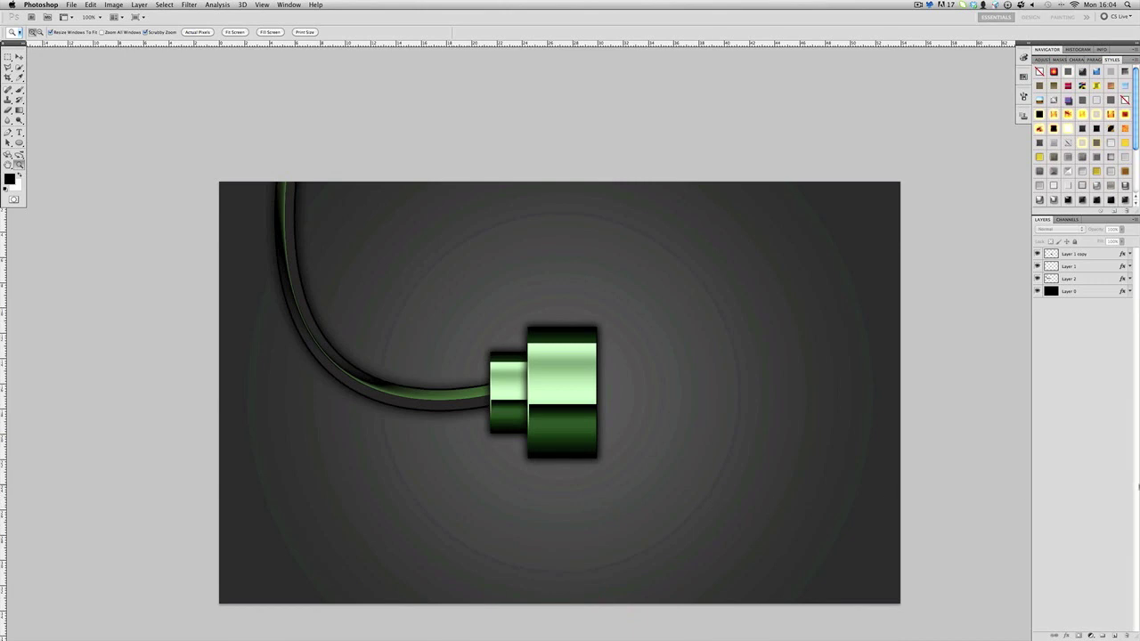
Switch to Twitterrific, look through the tweets in the timeline, and return to Photoshop
{"action": "scroll", "coordinate": [803, 386], "scroll_direction": "down", "scroll_amount": 2}
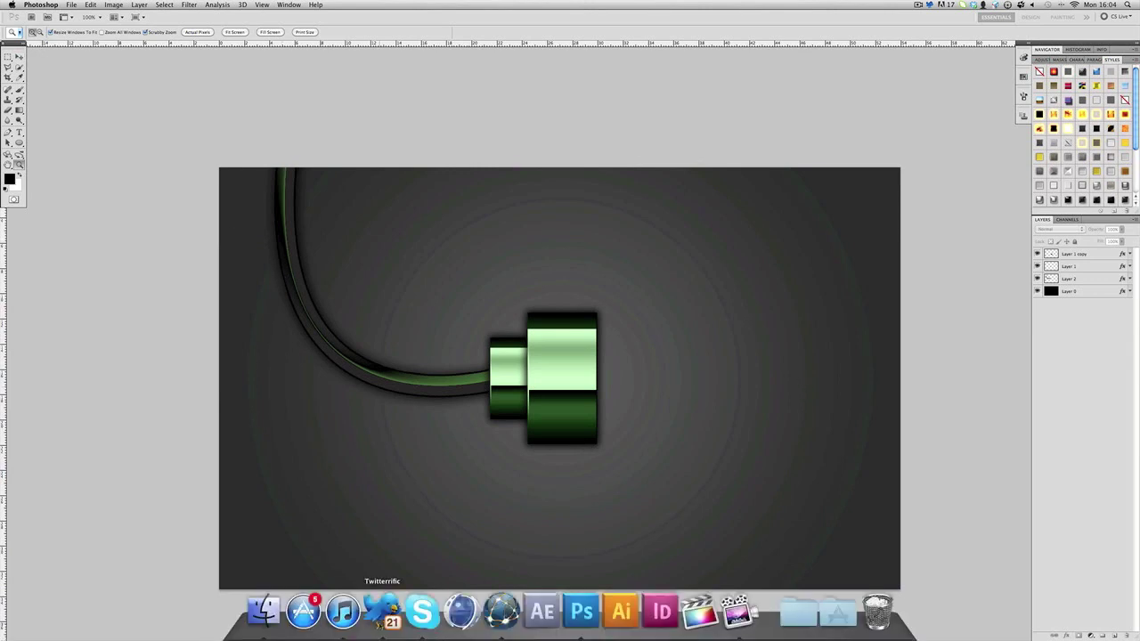
{"action": "left_click", "coordinate": [381, 615]}
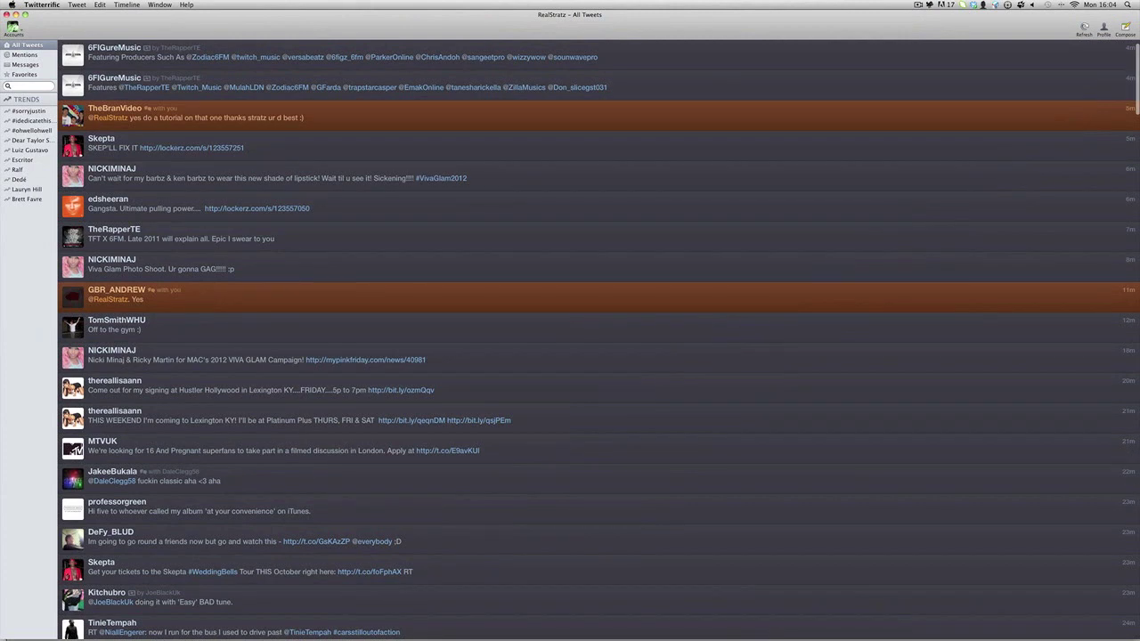
{"action": "scroll", "coordinate": [206, 383], "scroll_direction": "down", "scroll_amount": 10}
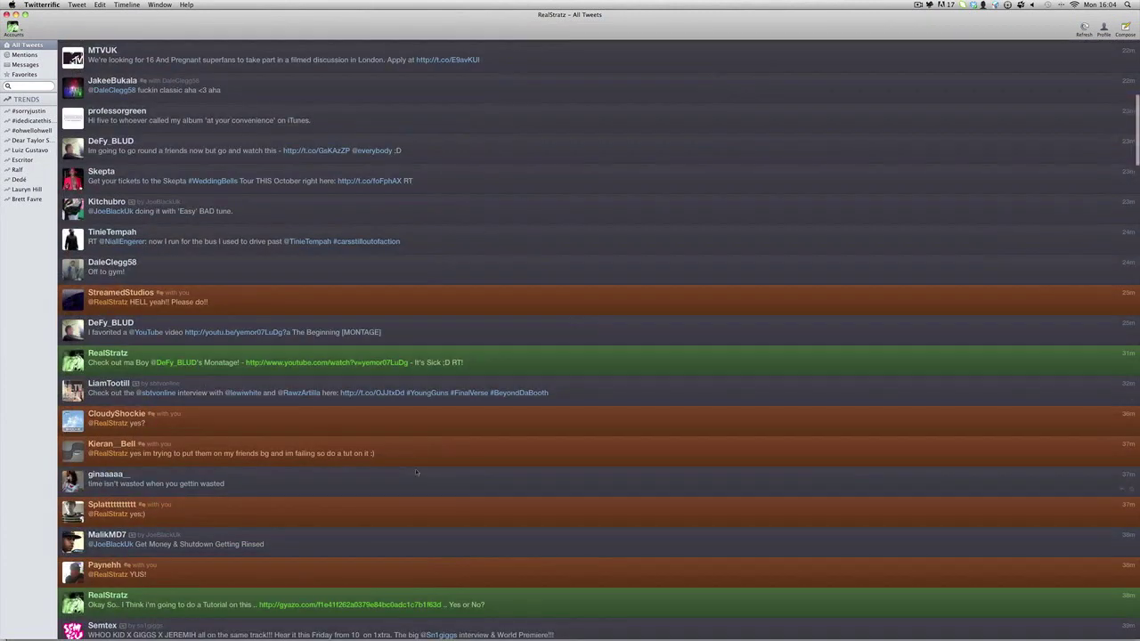
{"action": "scroll", "coordinate": [207, 383], "scroll_direction": "down", "scroll_amount": 5}
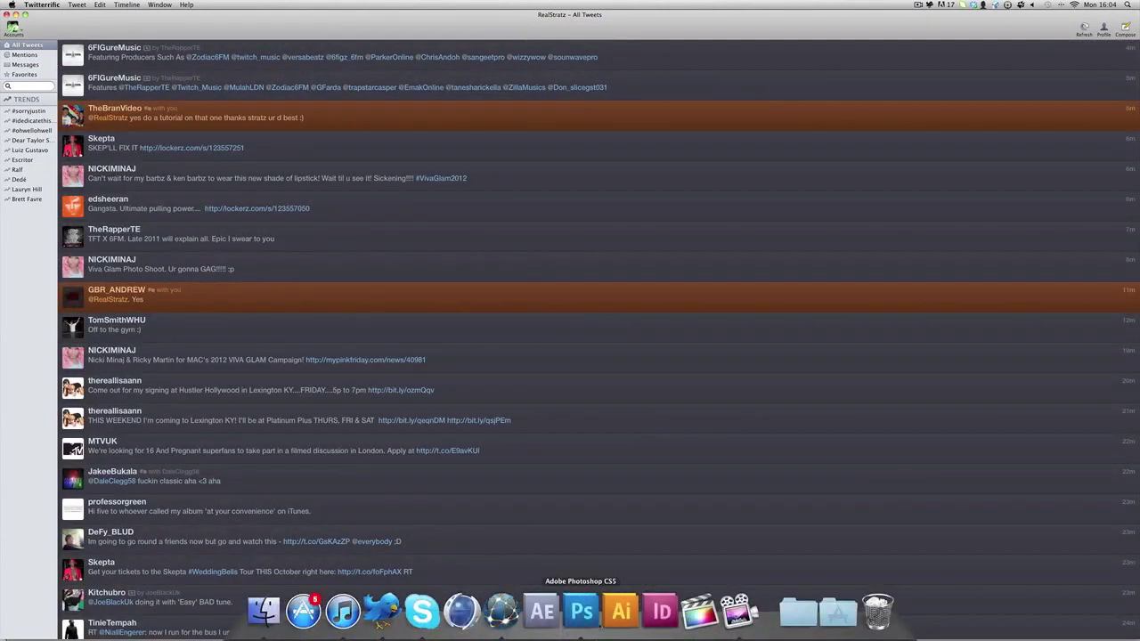
{"action": "left_click", "coordinate": [595, 624]}
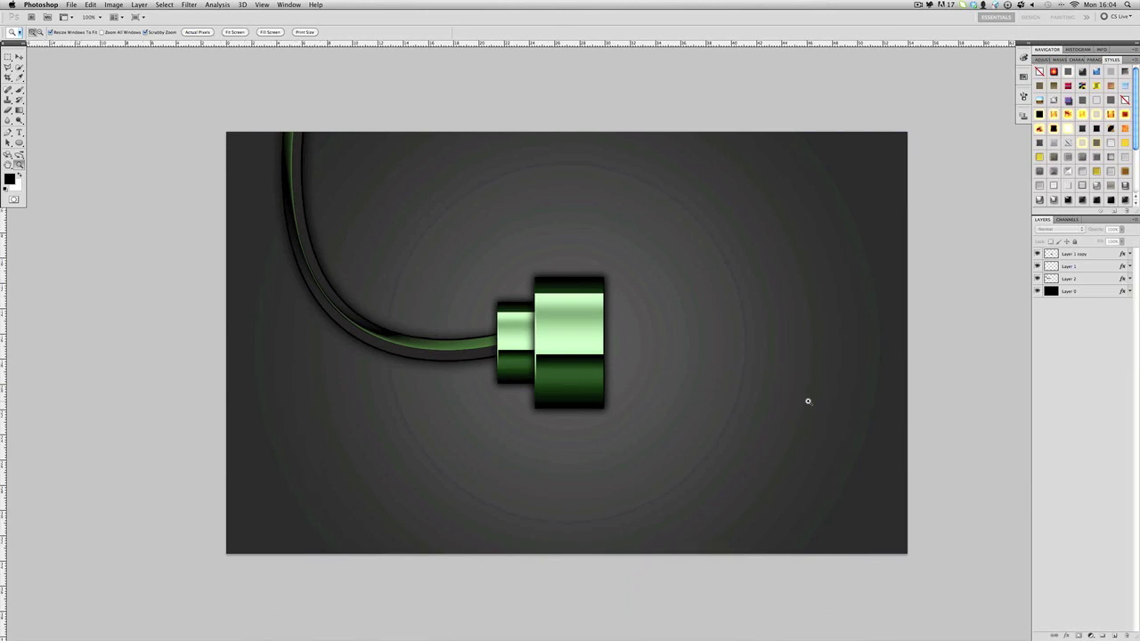